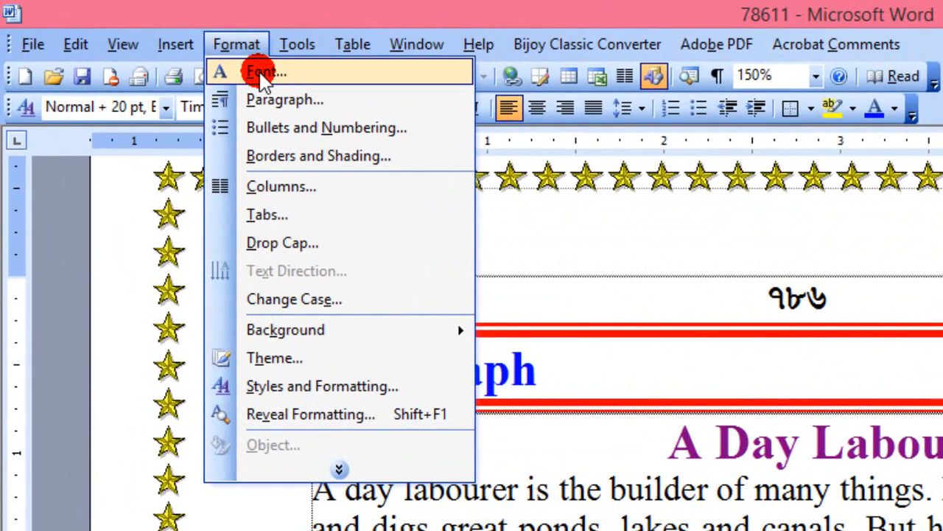
Open the Font settings for the "Paragraph" heading and examine the available fonts
left_click(262, 72)
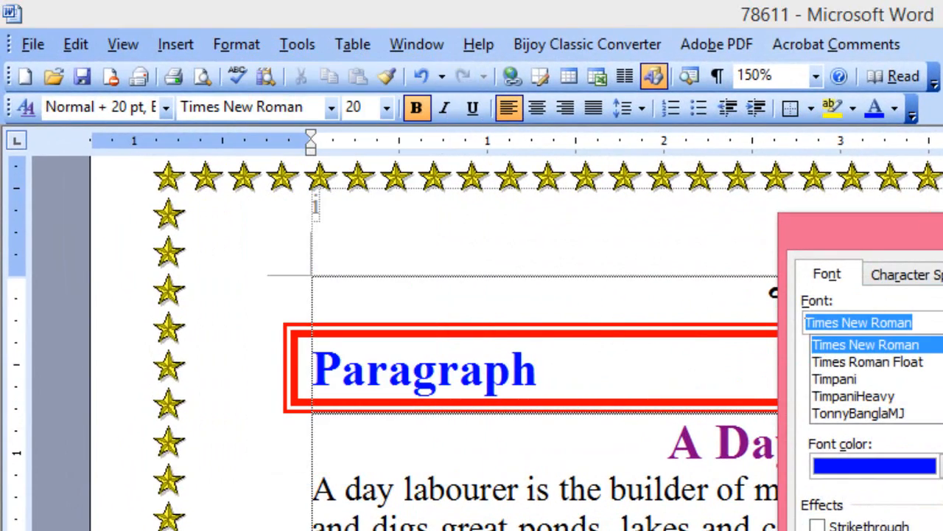
left_click_drag(942, 219, 743, 195)
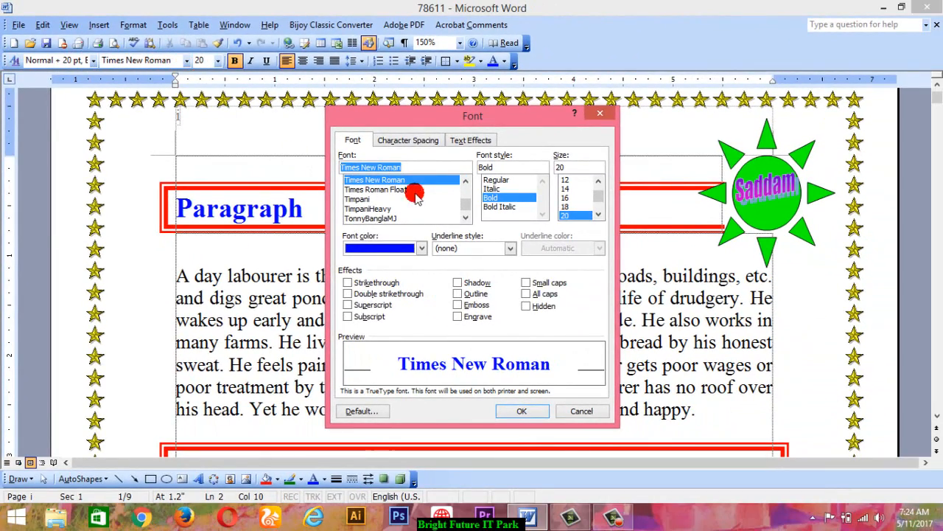
left_click_drag(437, 125, 309, 122)
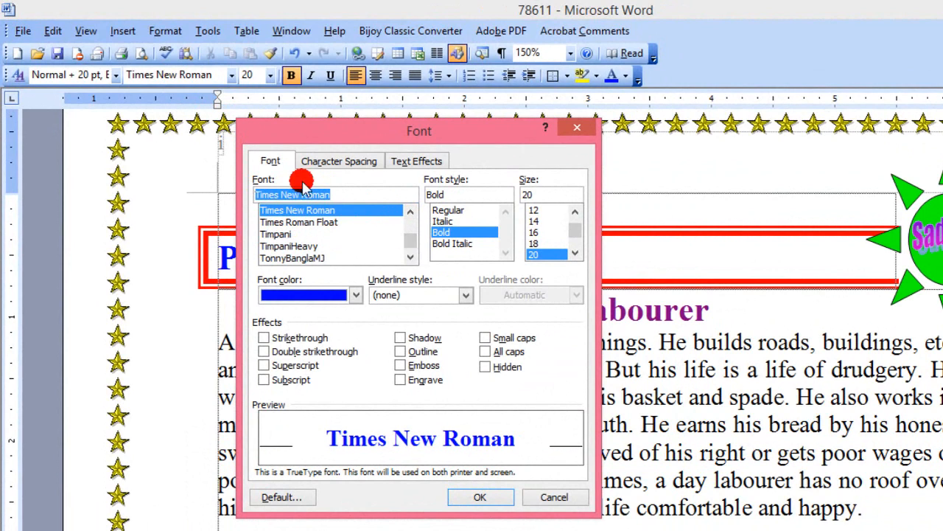
scroll(322, 225, "up", 2)
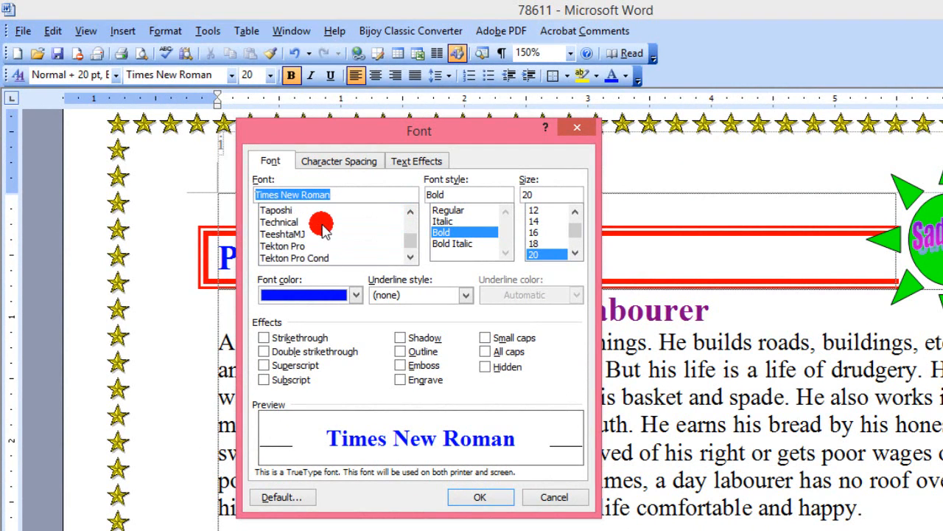
scroll(322, 224, "down", 4)
scroll(322, 225, "up", 10)
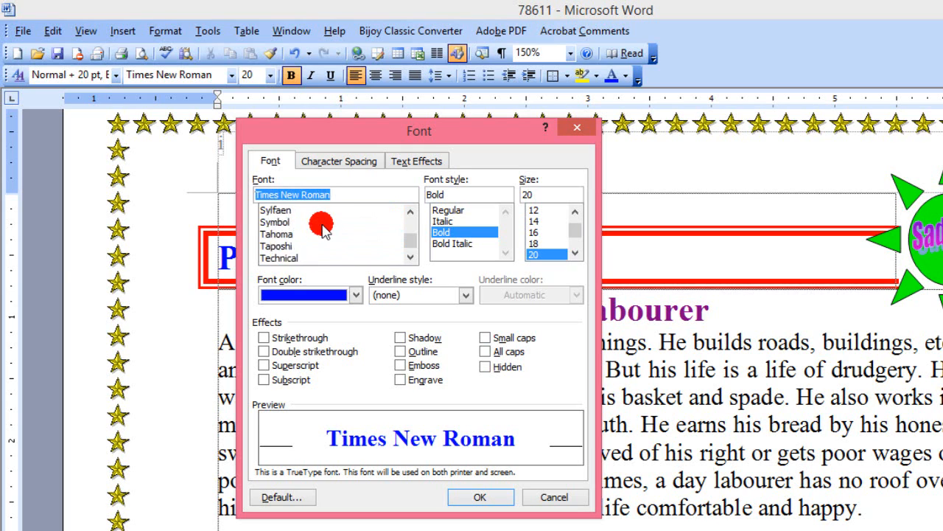
scroll(322, 227, "down", 2)
scroll(322, 227, "up", 5)
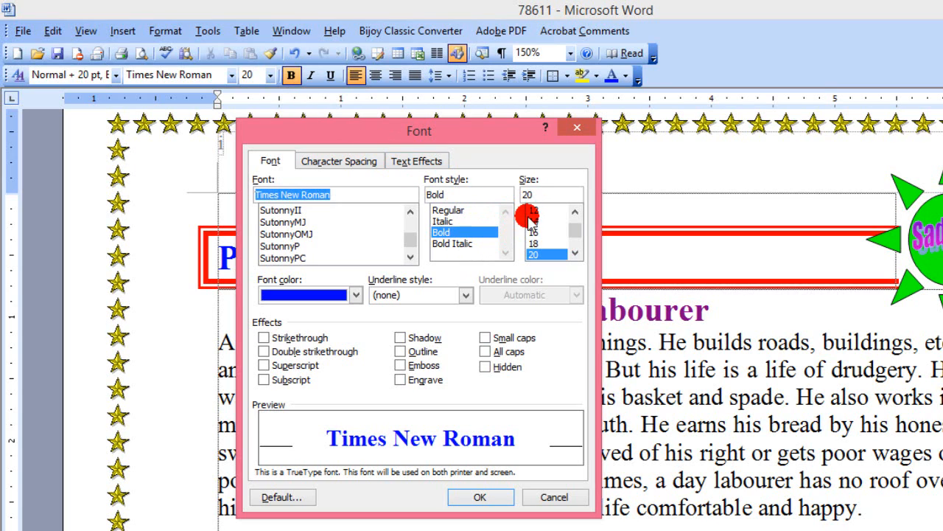
Examine the available font sizes and font colours in the Font settings
left_click(575, 253)
left_click(575, 256)
left_click(575, 257)
left_click(574, 257)
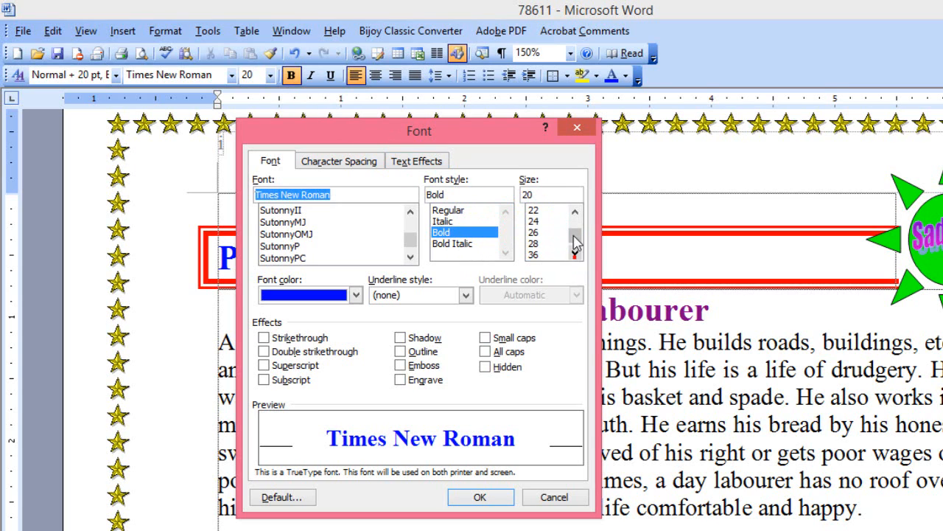
left_click(574, 220)
left_click(575, 220)
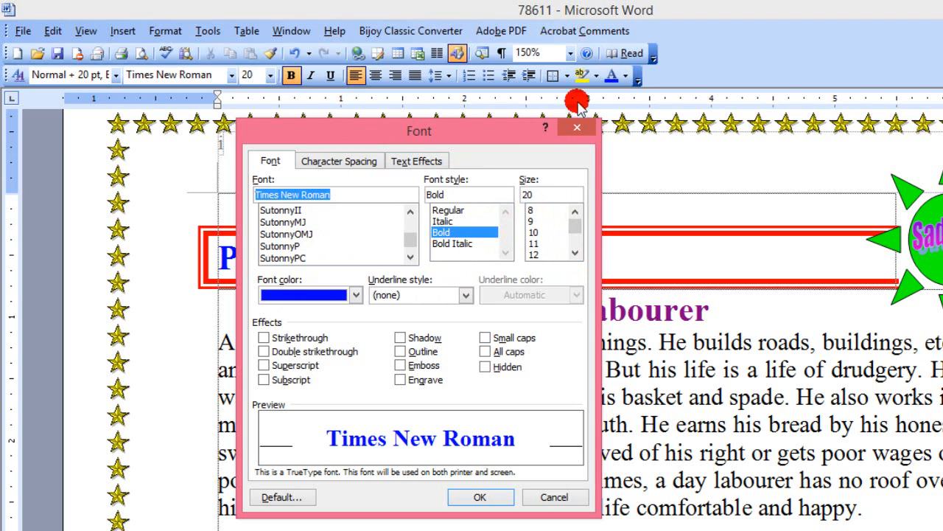
left_click(357, 295)
left_click(357, 295)
left_click(317, 446)
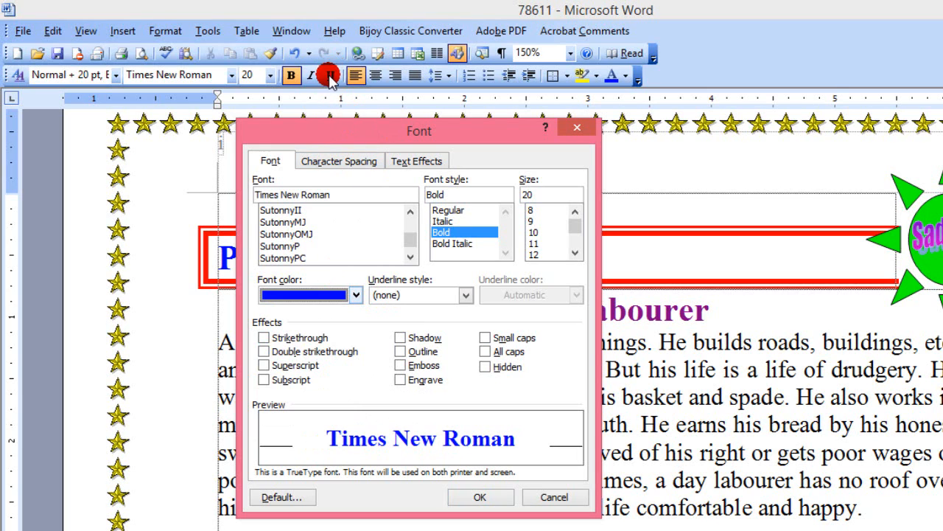
Preview a dotted underline in red for the heading text
left_click(412, 295)
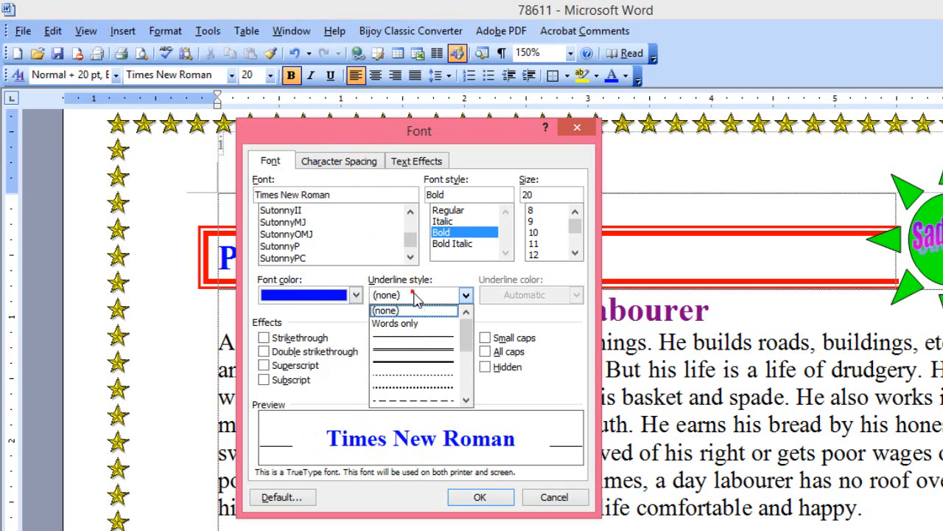
left_click(415, 377)
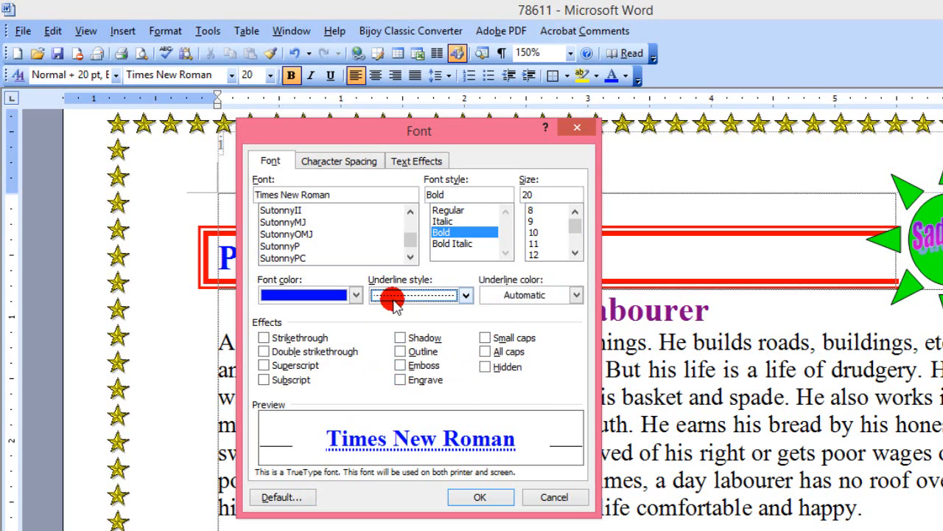
left_click(530, 298)
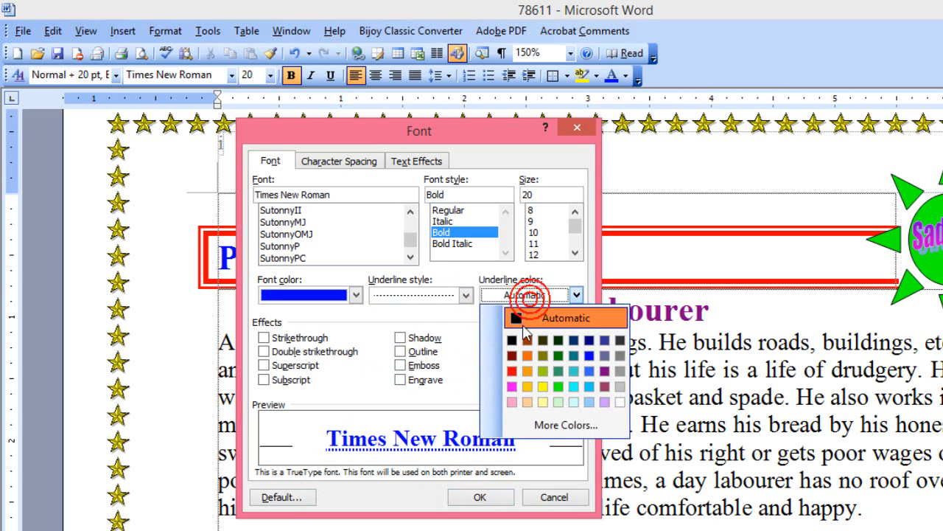
left_click(508, 374)
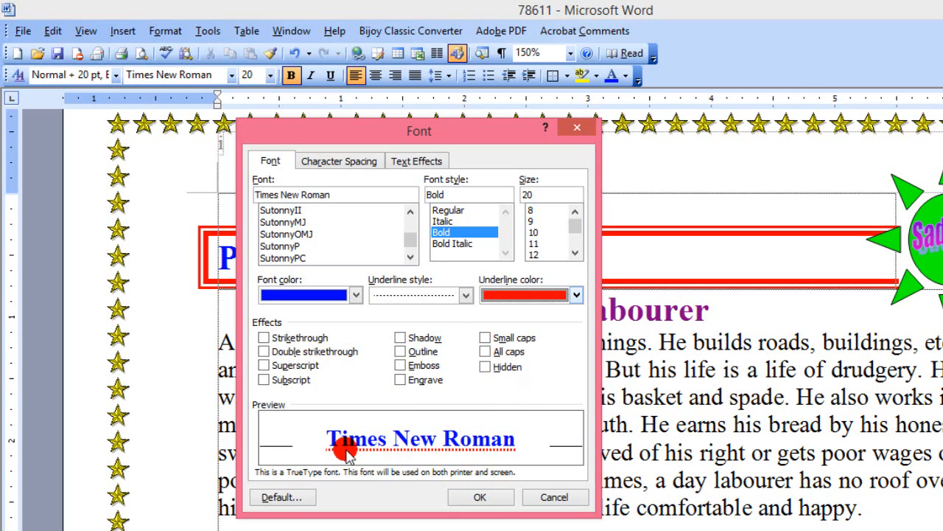
left_click(572, 283)
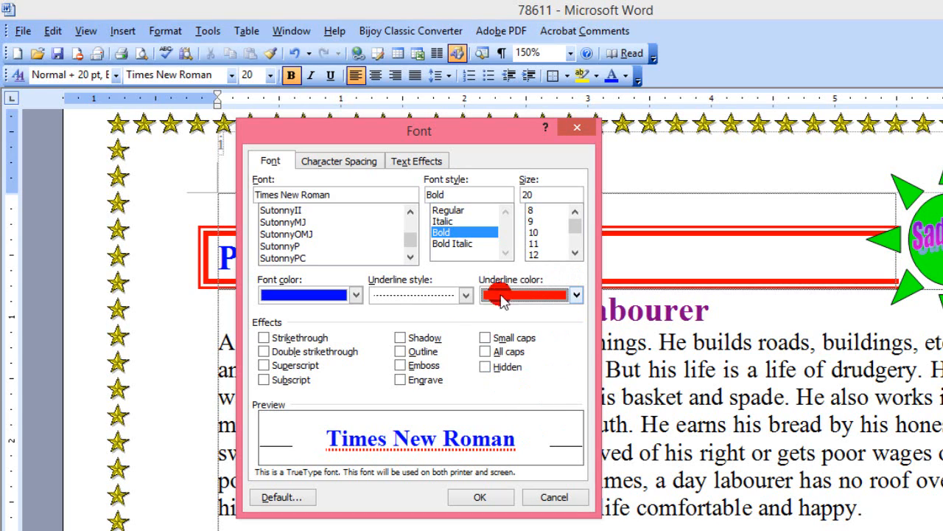
Preview the Strikethrough and Double strikethrough effects, and discard the font changes
left_click(263, 337)
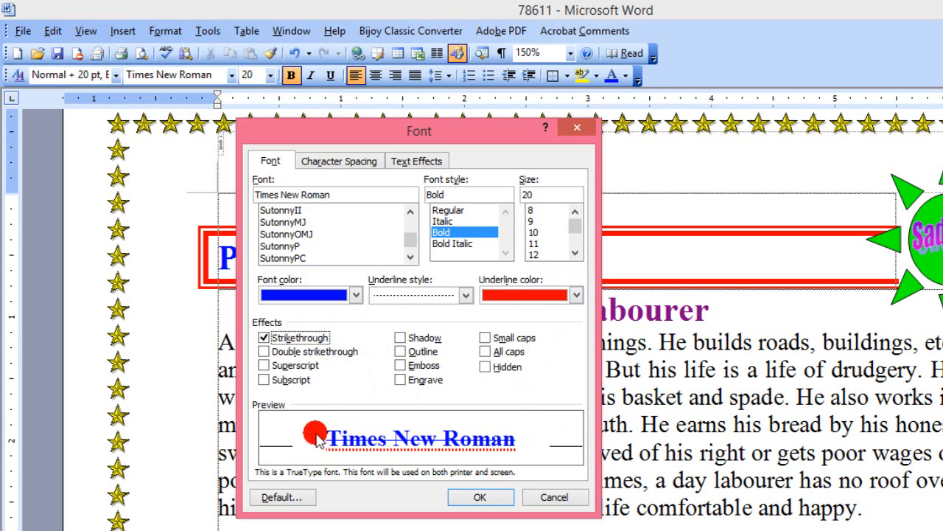
left_click(268, 353)
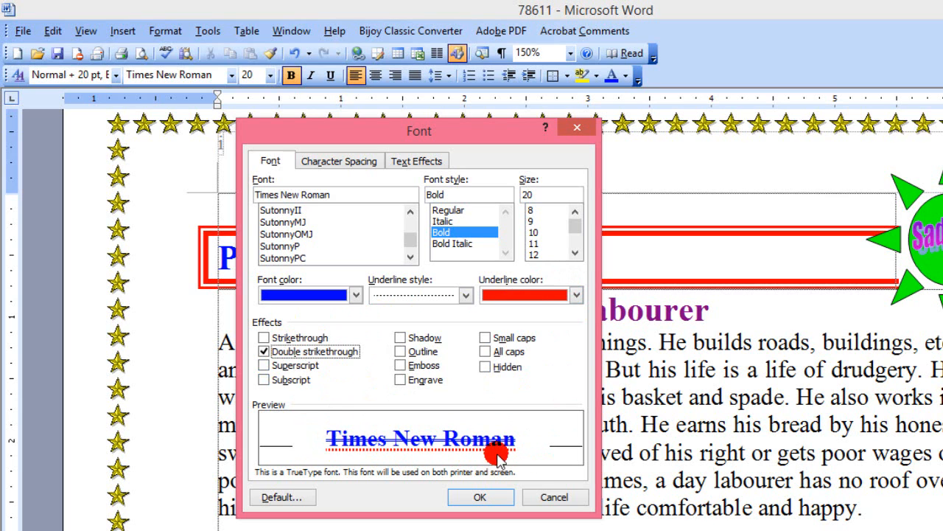
left_click(543, 501)
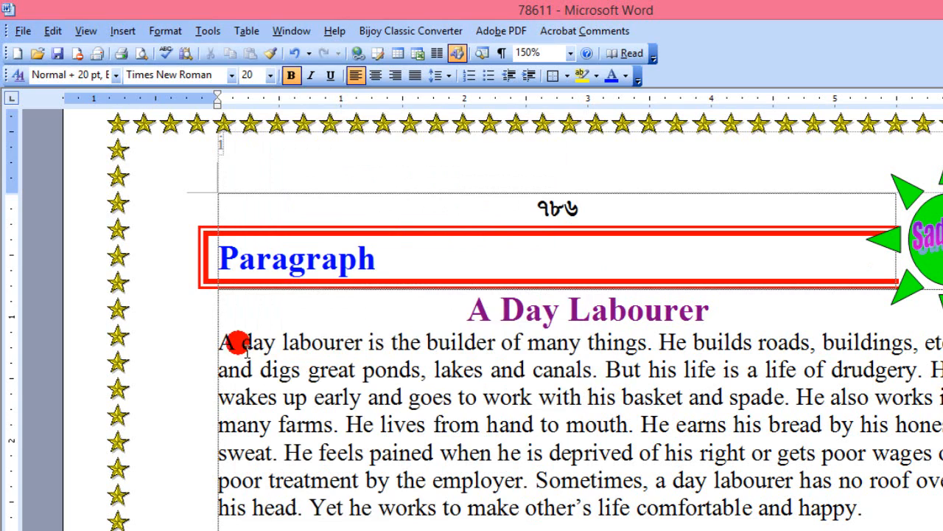
Apply double strikethrough to the sentence "A day labourer is the builder of many things."
left_click_drag(214, 342, 659, 346)
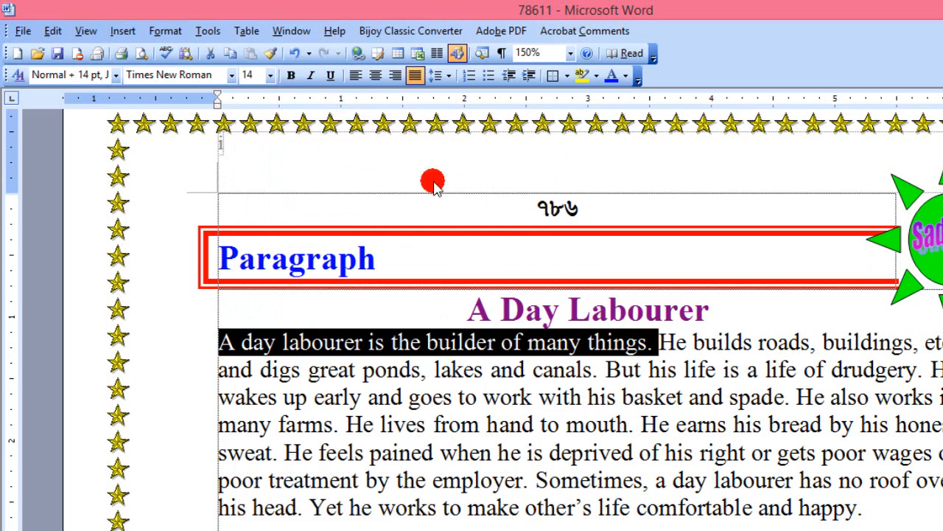
left_click(165, 31)
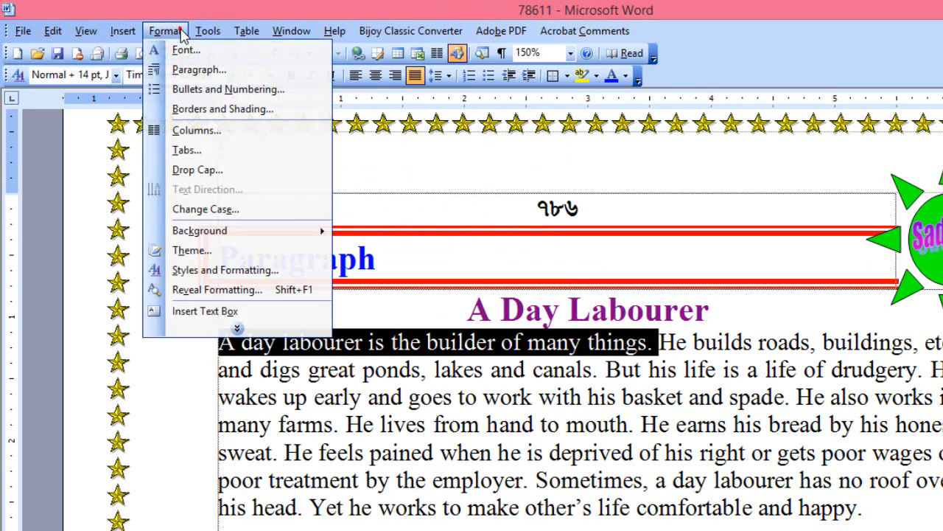
left_click(181, 48)
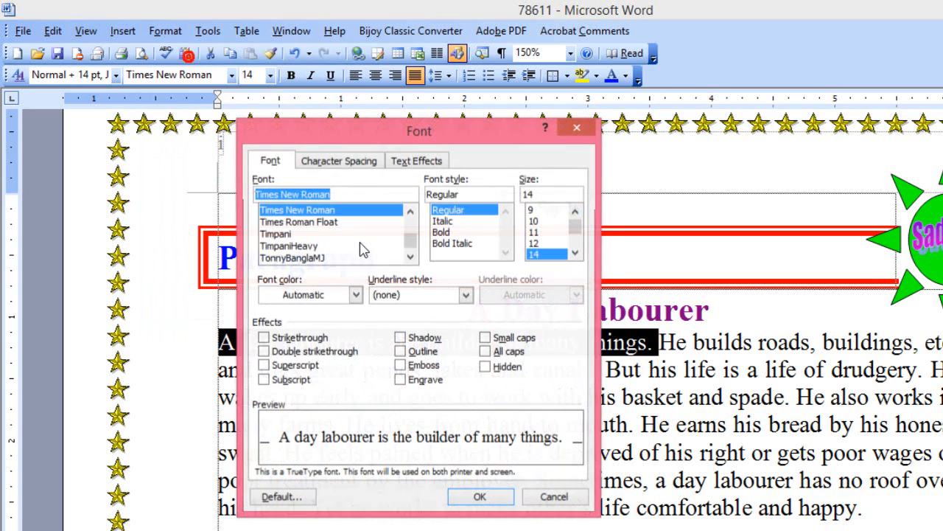
left_click(280, 352)
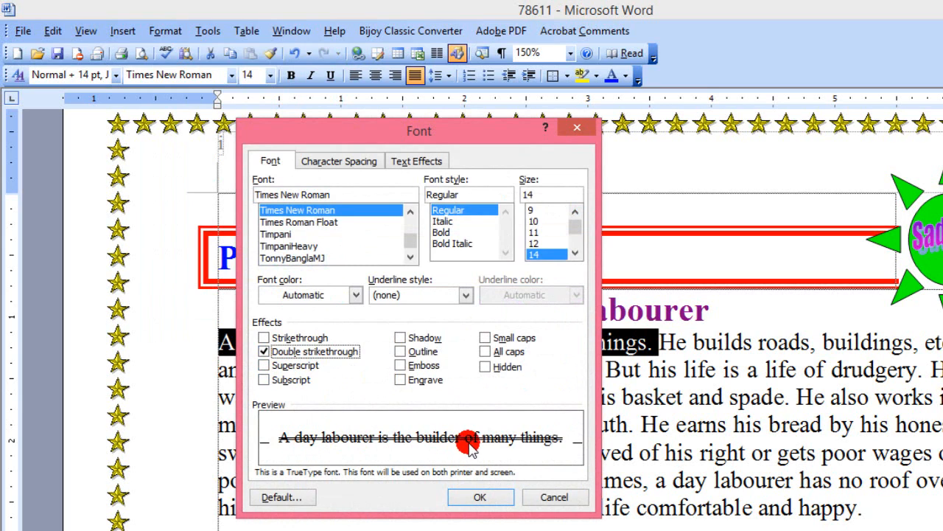
left_click(478, 498)
left_click(421, 400)
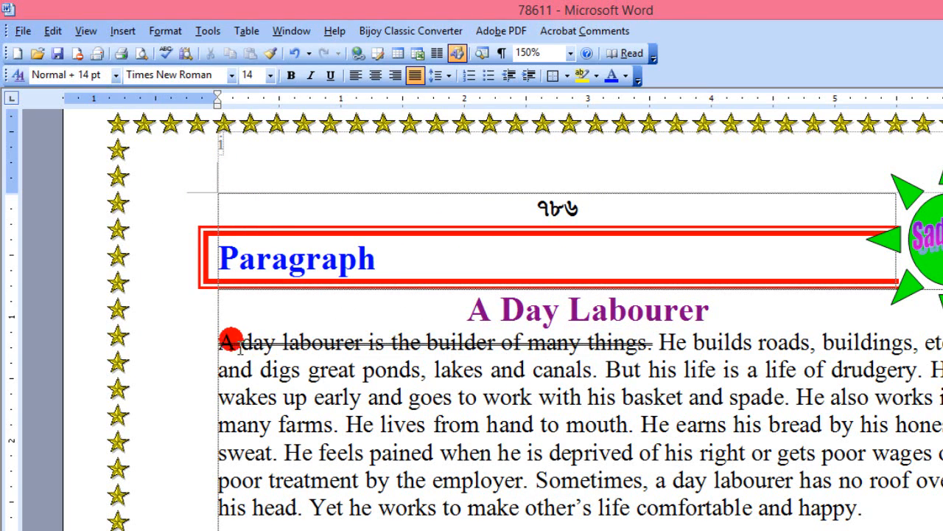
left_click_drag(220, 341, 673, 346)
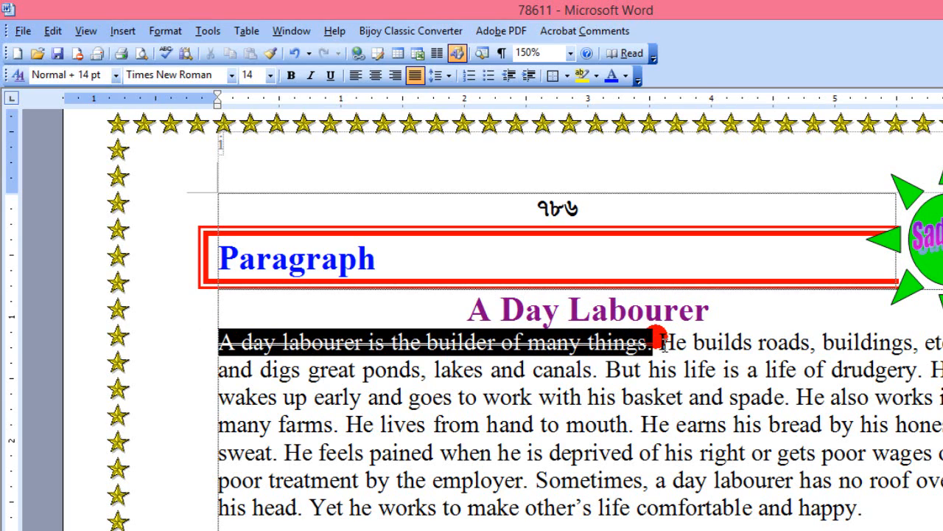
left_click(659, 342)
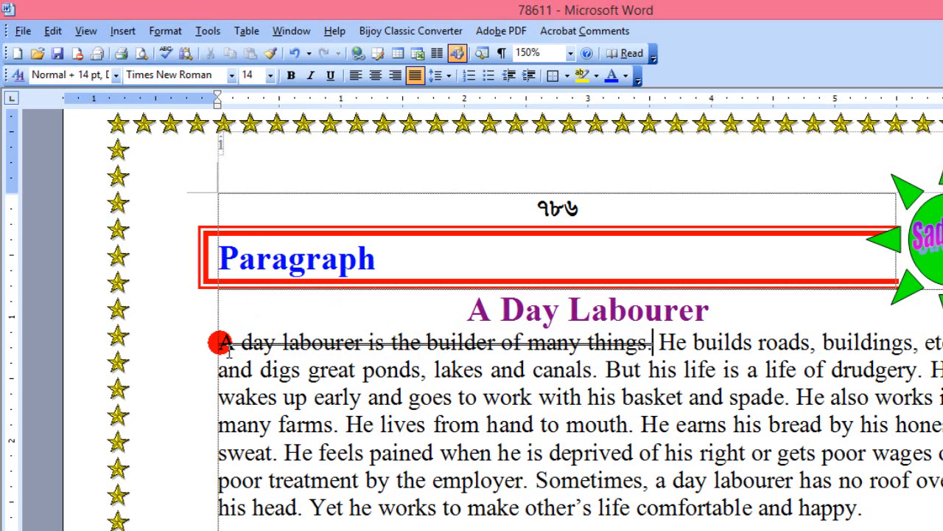
left_click(157, 33)
left_click(163, 48)
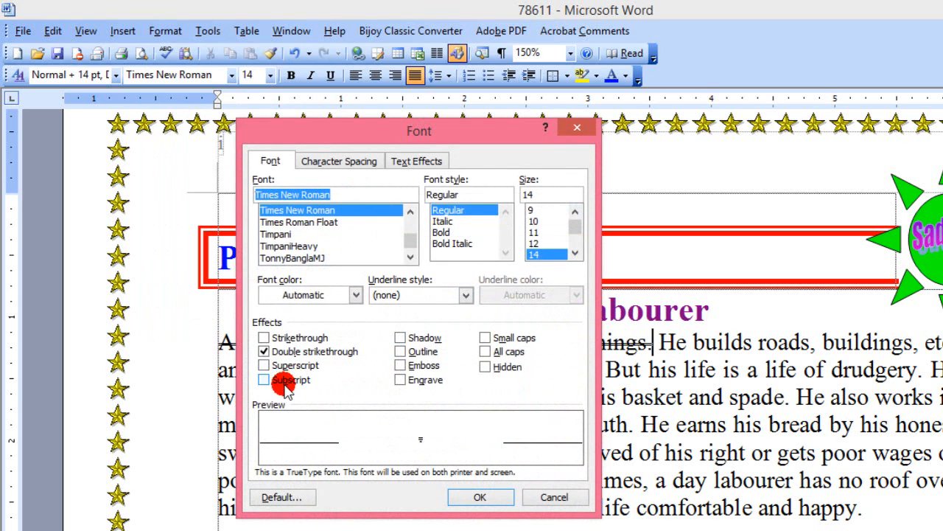
left_click(554, 499)
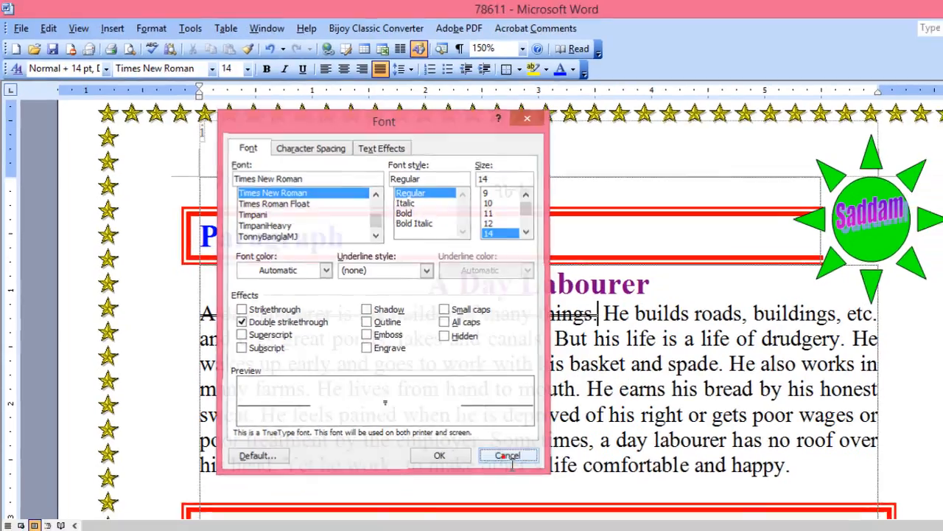
Add a new line reading "(a+b)2" below the standalone street hawker sentence under the "A Street Hawker" paragraph
scroll(506, 403, "down", 6)
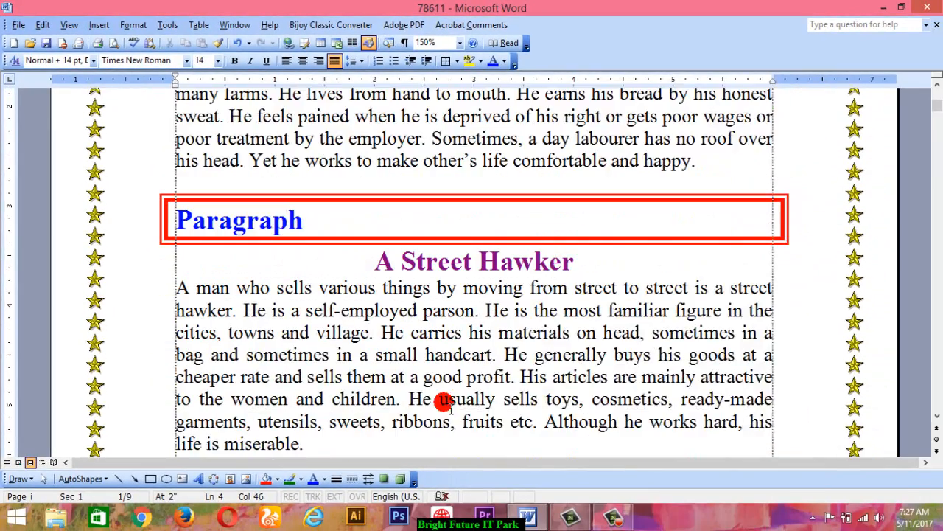
left_click(261, 367)
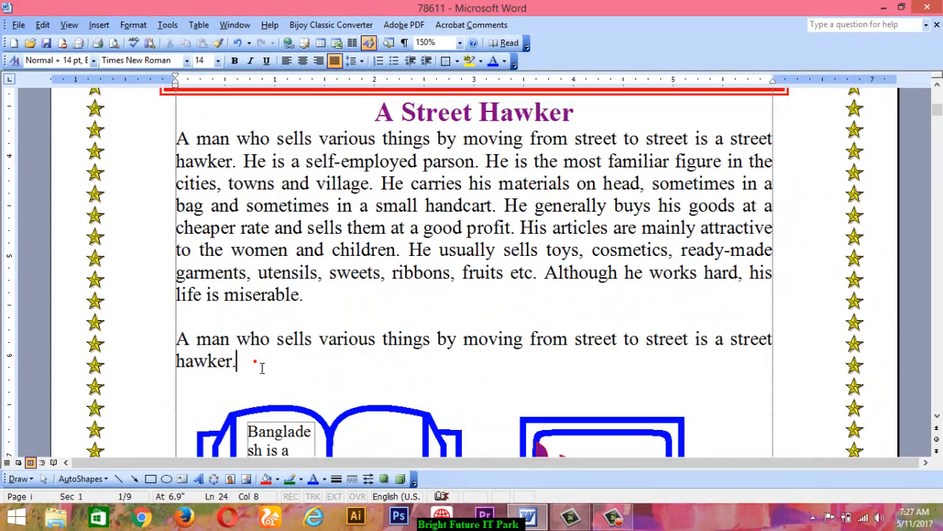
key("Return")
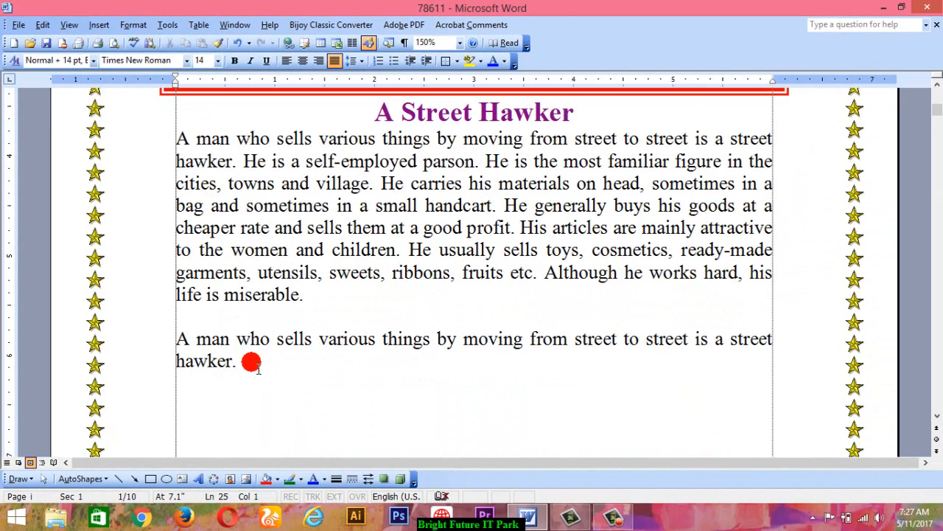
type("a+b)2")
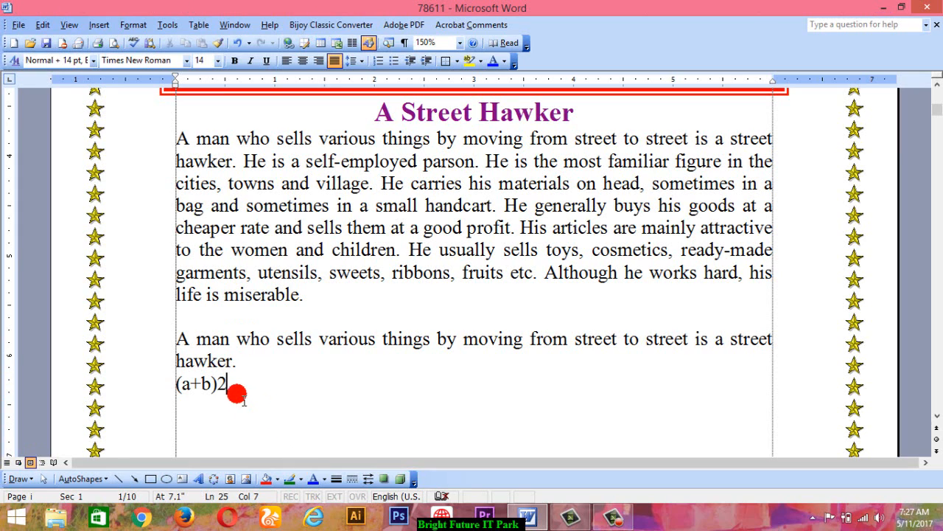
Make the 2 at the end of the "(a+b)2" line superscript
left_click_drag(233, 394, 223, 390)
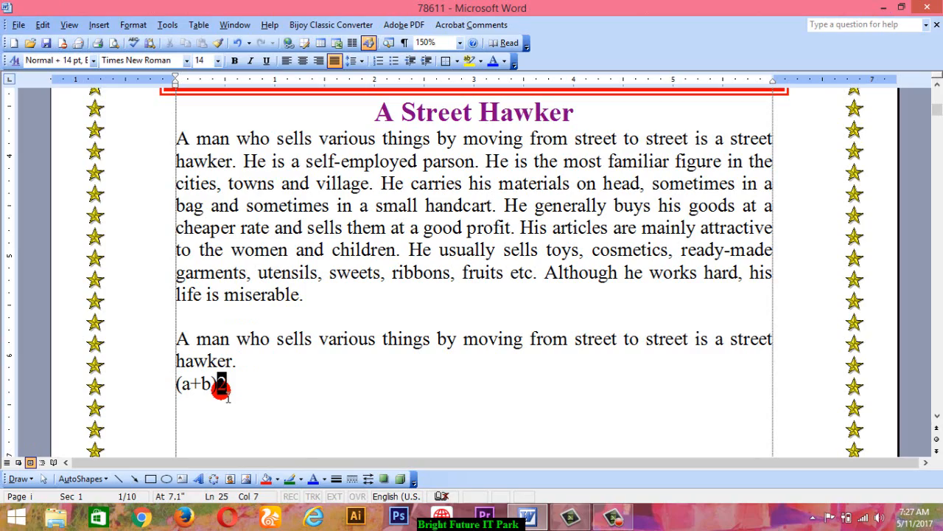
left_click(224, 390)
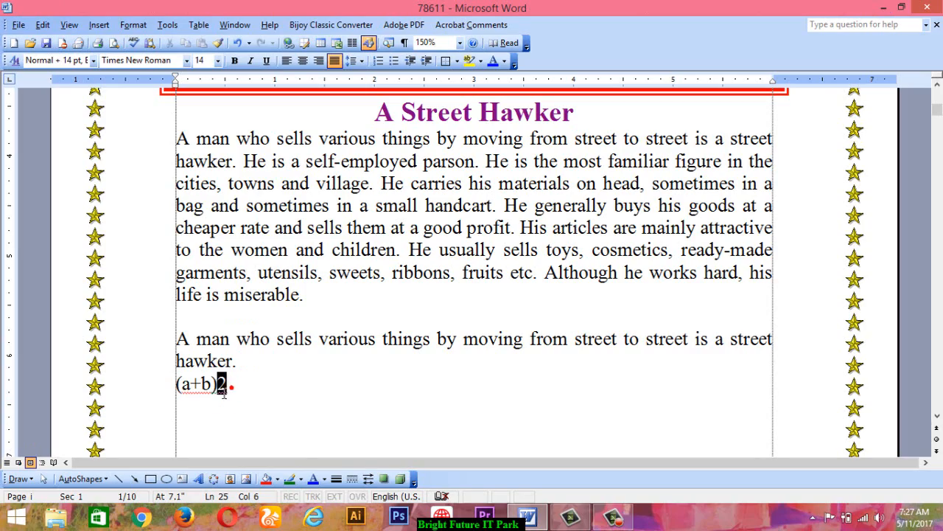
left_click(134, 24)
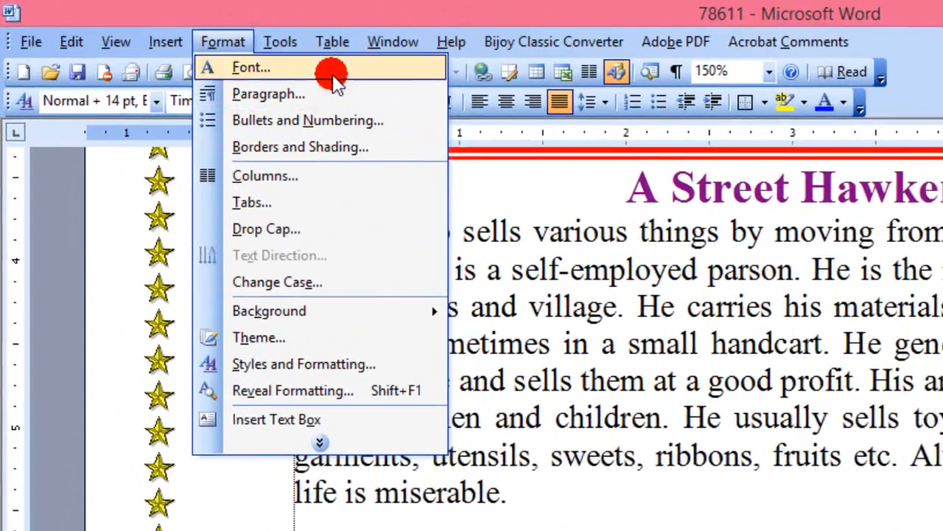
left_click(254, 52)
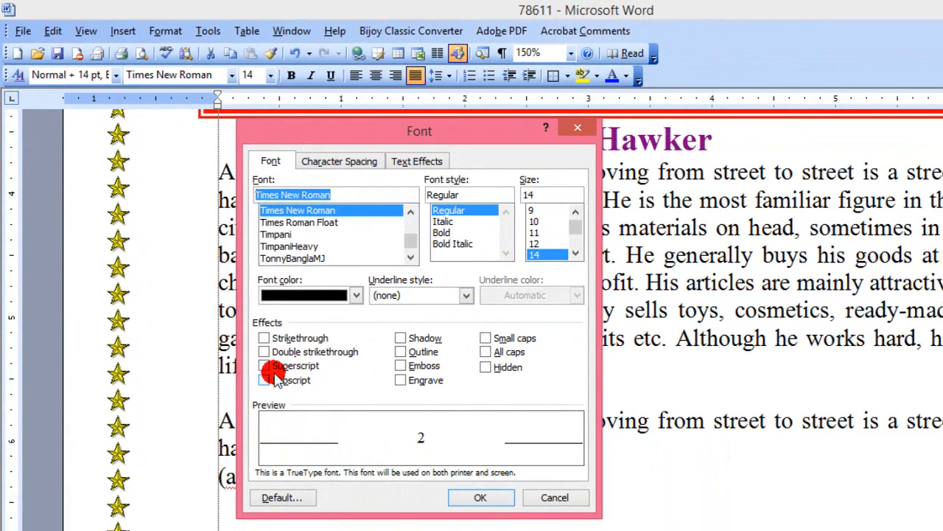
left_click(273, 374)
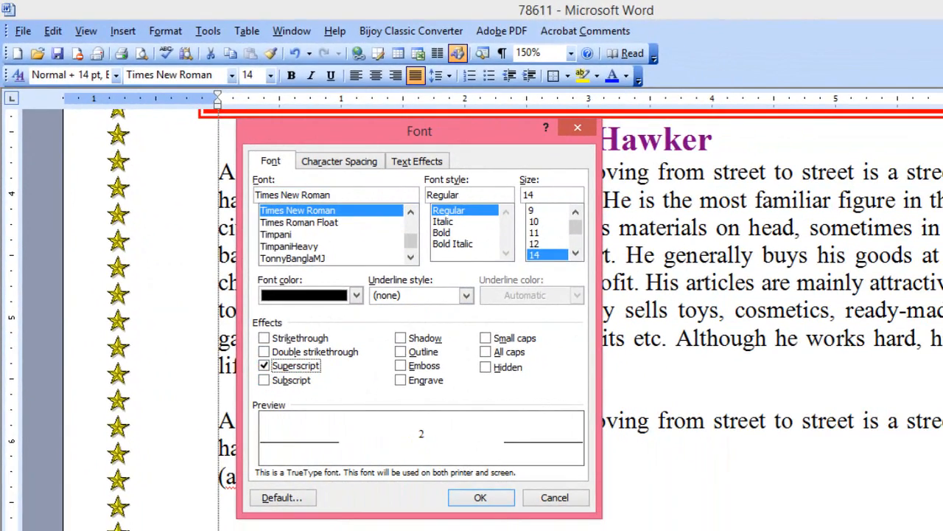
left_click(480, 498)
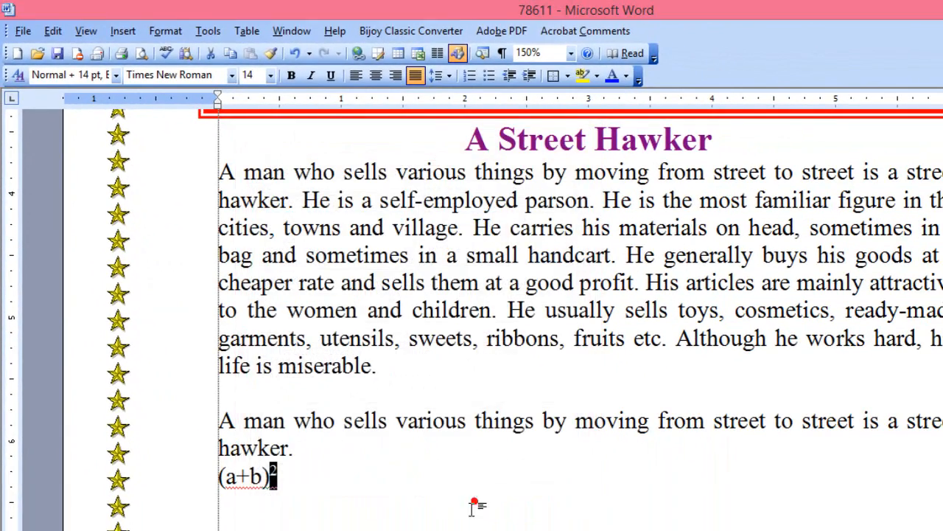
left_click(308, 483)
left_click(282, 487)
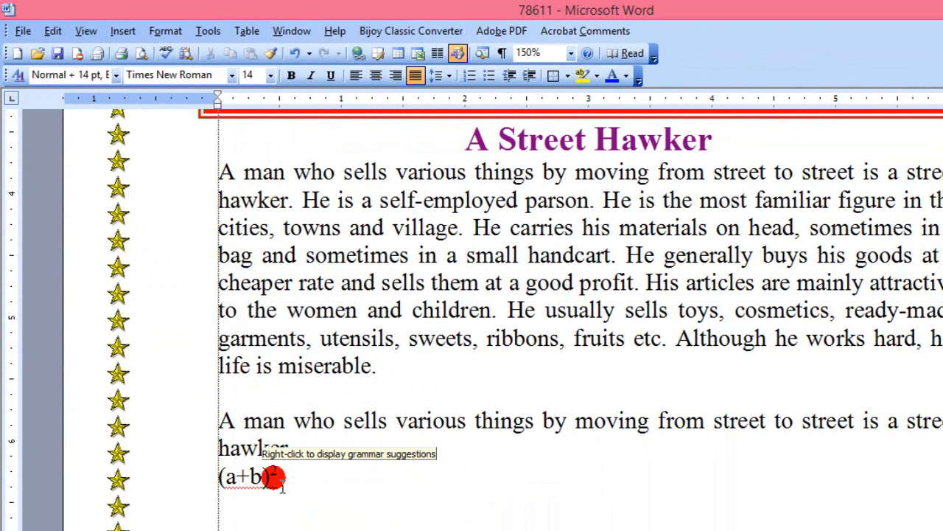
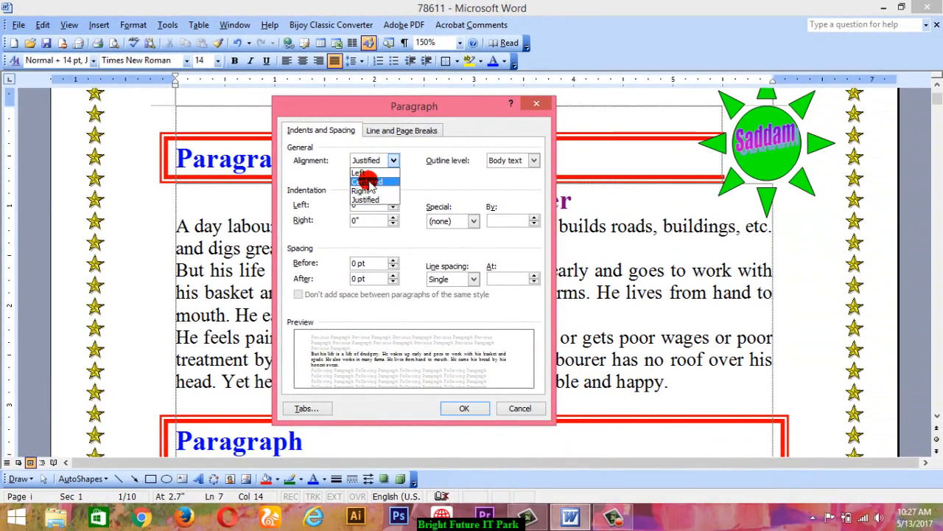
Try left, centred and right alignment on the "But his life is a life of drudgery" paragraph, and return it to justified
left_click(365, 172)
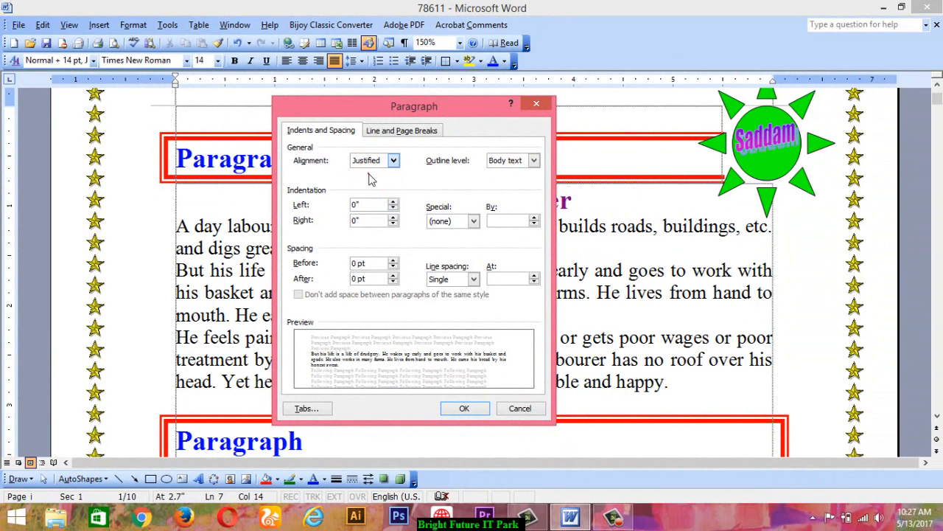
left_click(472, 408)
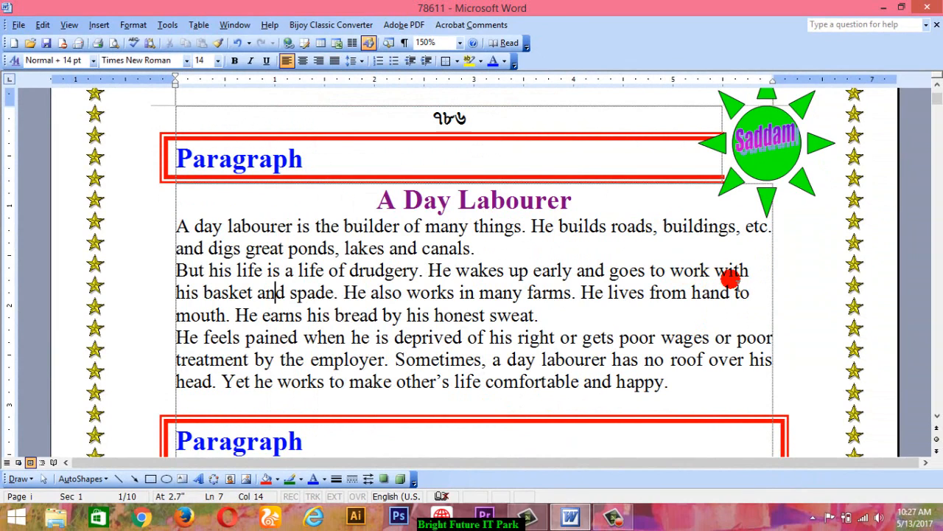
left_click(303, 61)
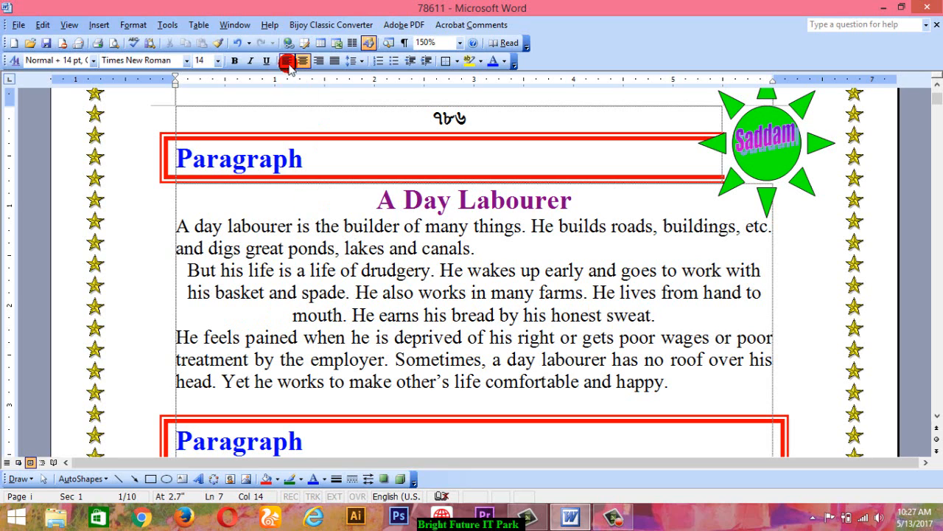
left_click(319, 61)
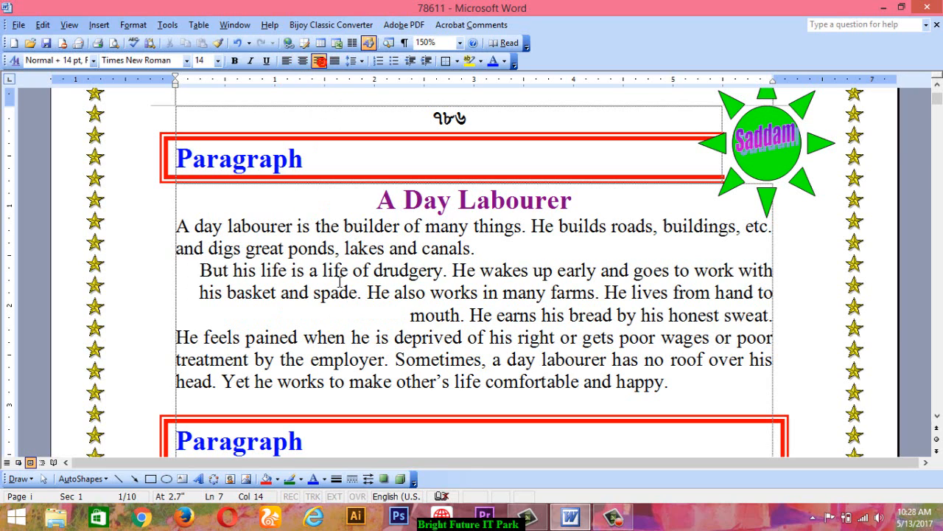
left_click(334, 62)
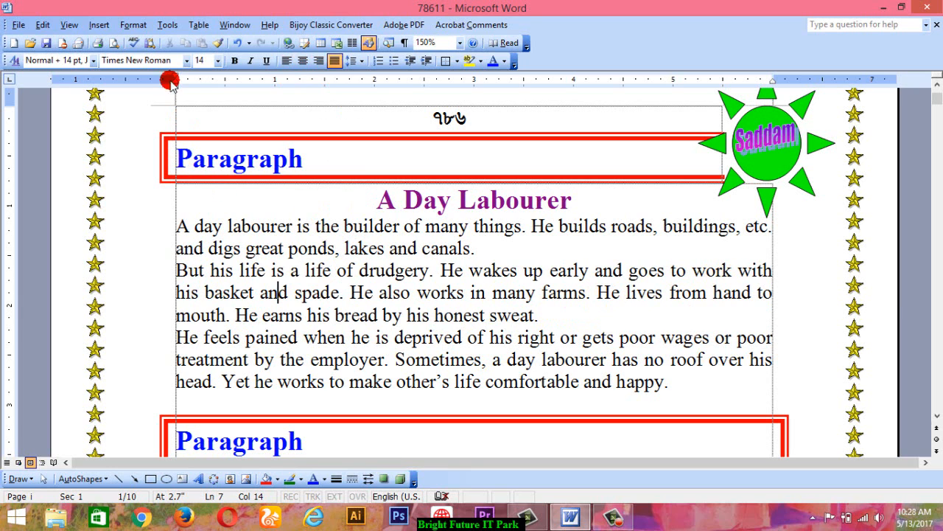
Set the left indentation of the "But his life" paragraph to 1"
left_click(133, 26)
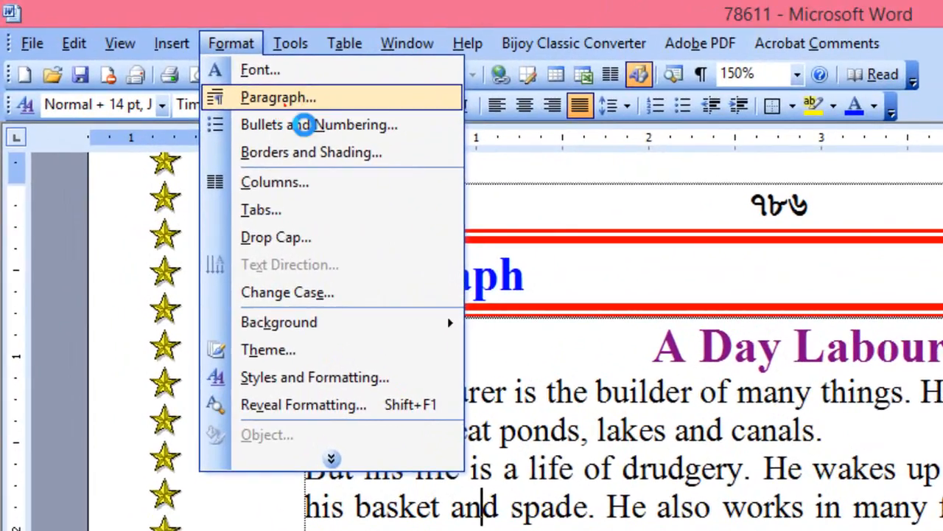
left_click(203, 72)
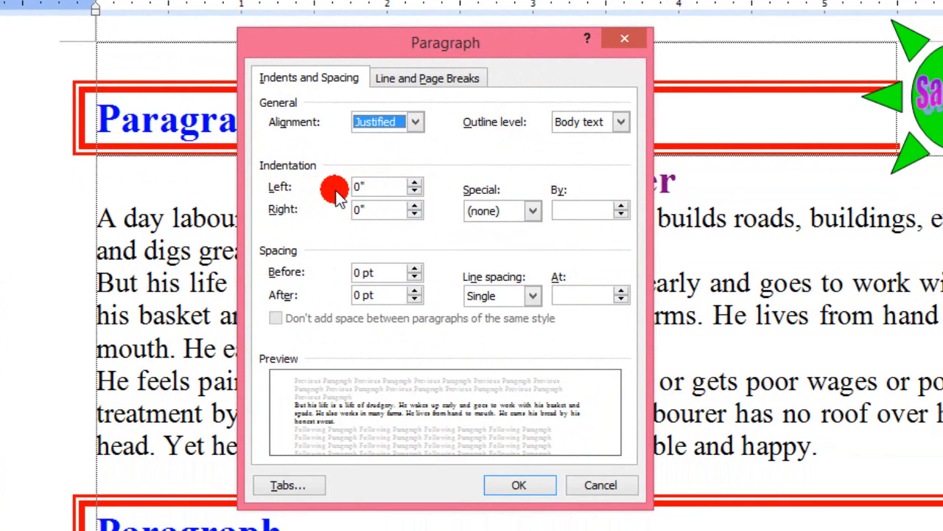
double_click(358, 187)
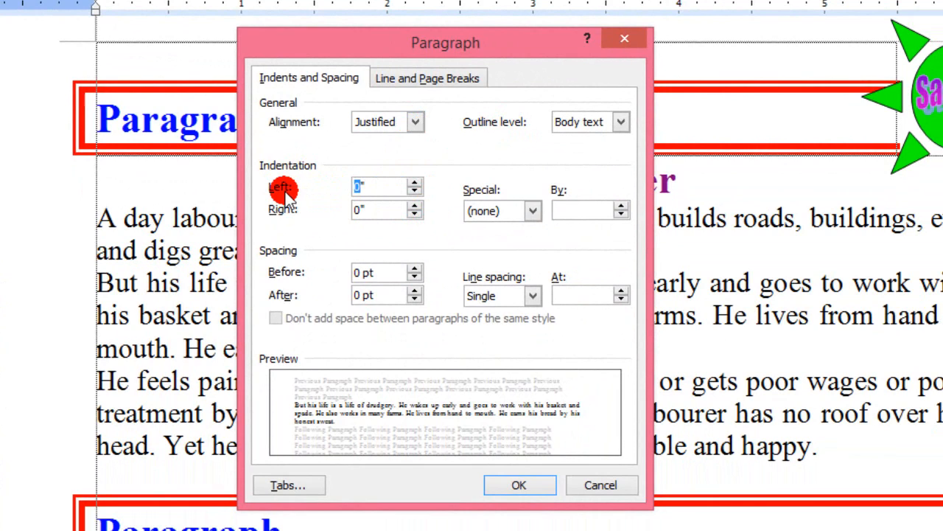
type("1")
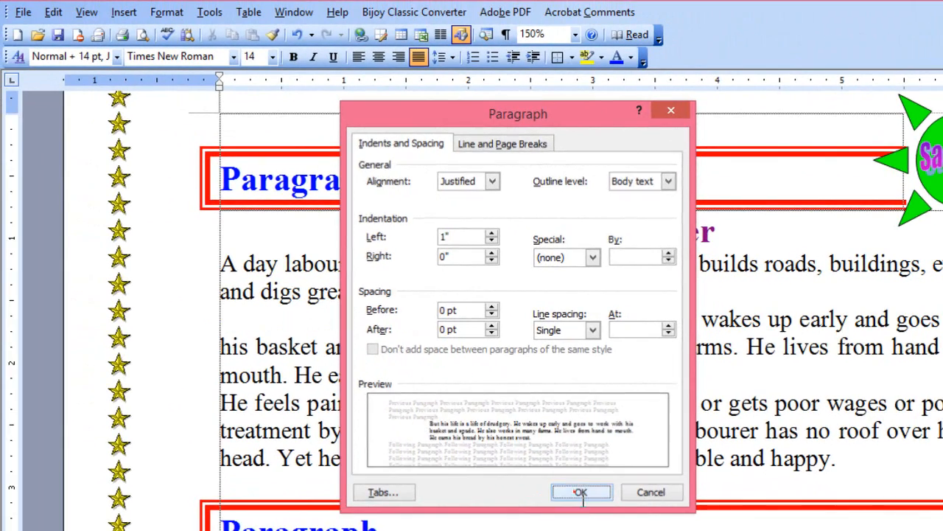
left_click(574, 491)
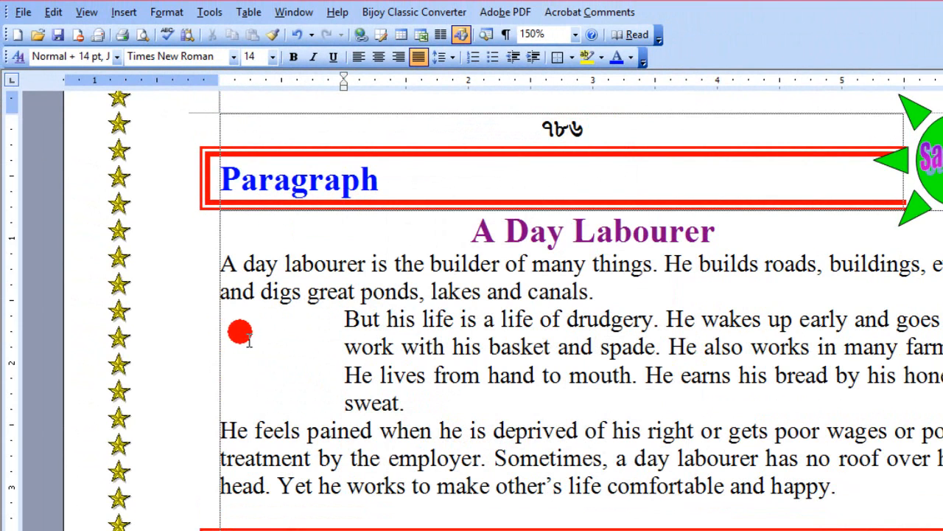
Remove the left indentation of the "But his life" paragraph and set its right indentation to 1"
left_click(166, 11)
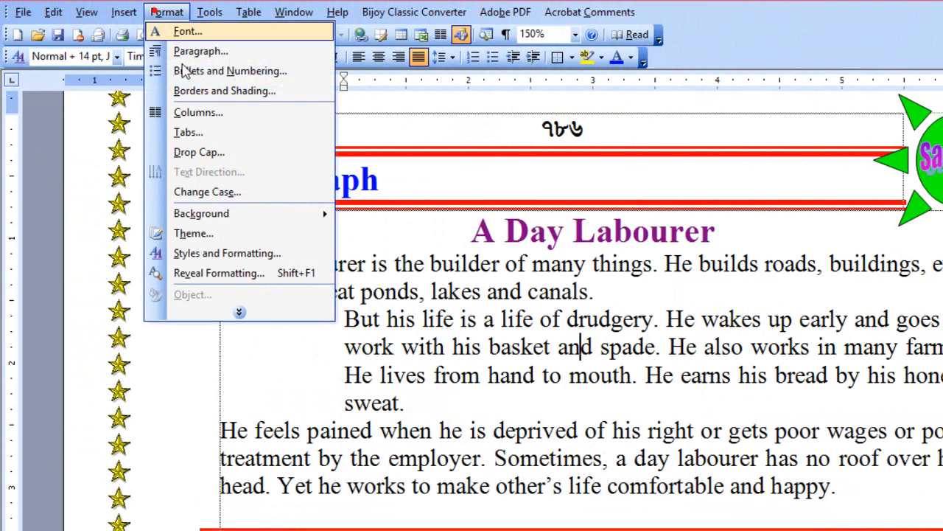
left_click(214, 51)
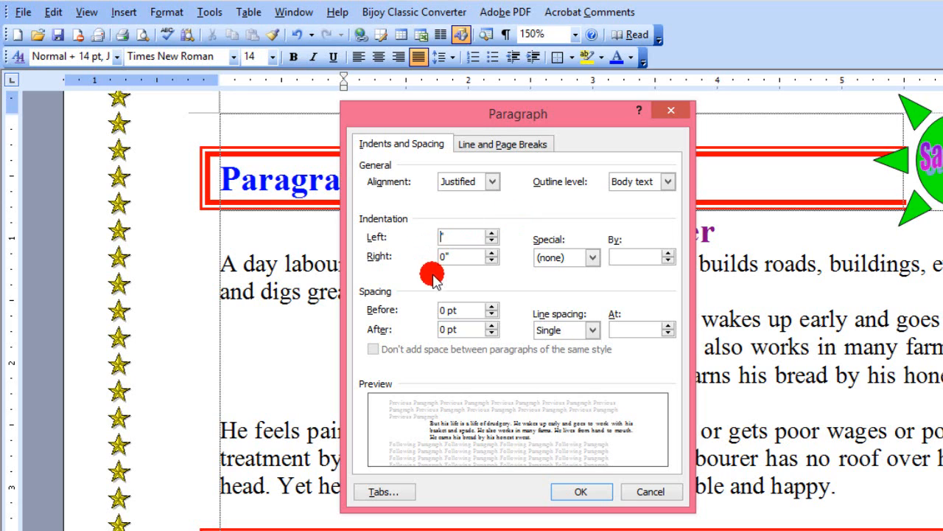
left_click_drag(447, 257, 439, 258)
type("1")
left_click(581, 490)
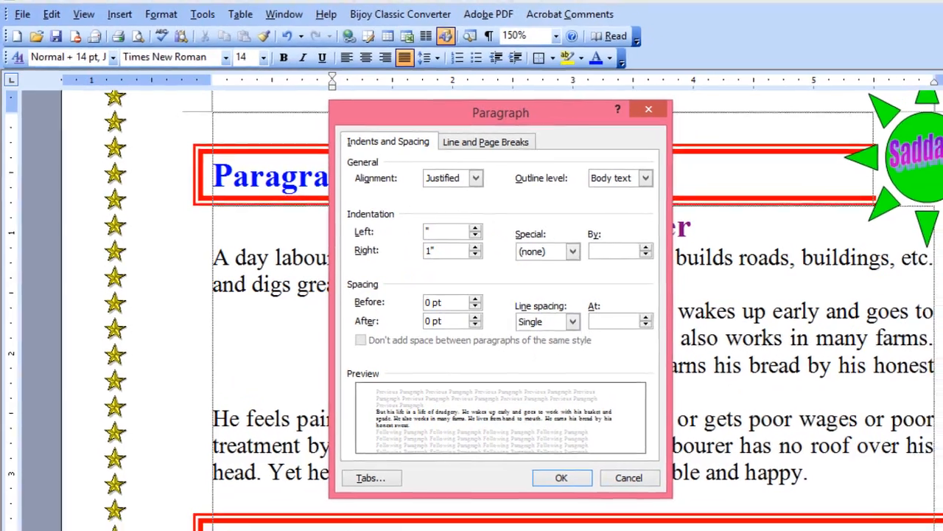
left_click(581, 491)
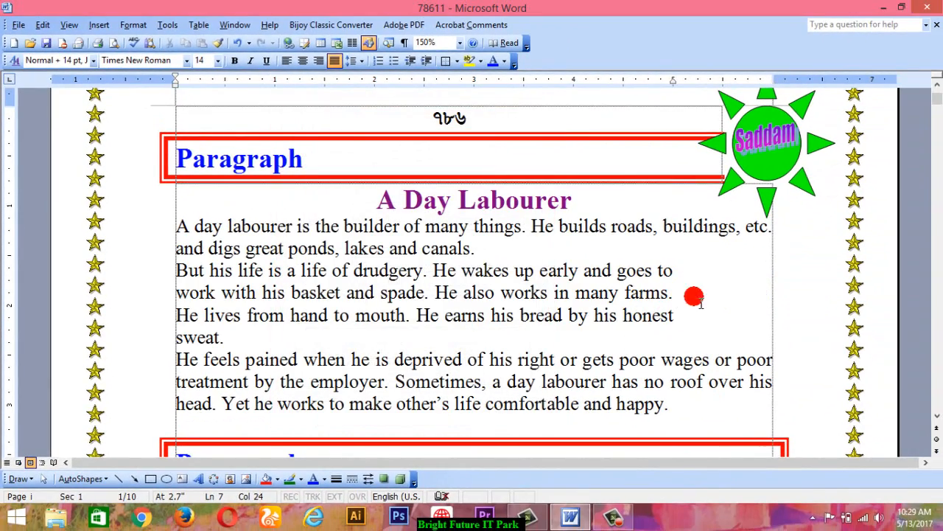
Set the right indentation of the "But his life" paragraph to 0" in its paragraph settings
left_click(134, 26)
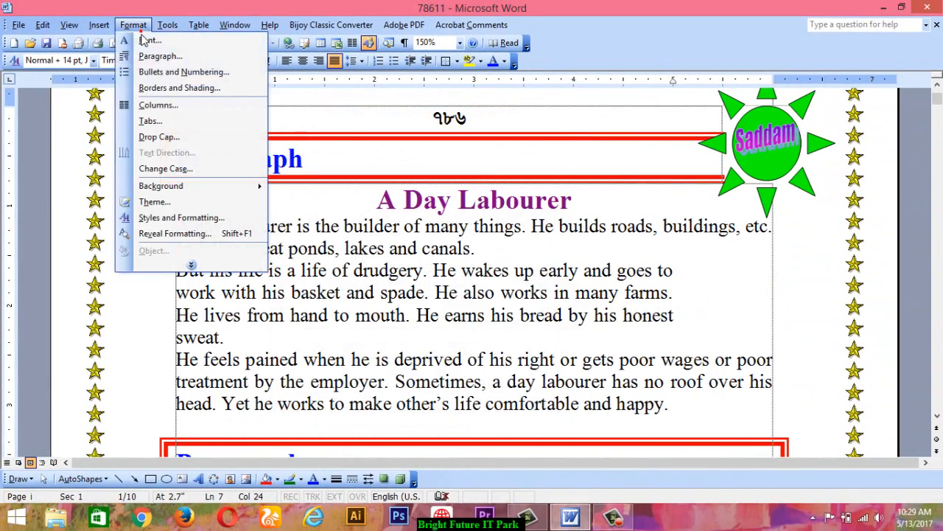
left_click(177, 56)
left_click(357, 220)
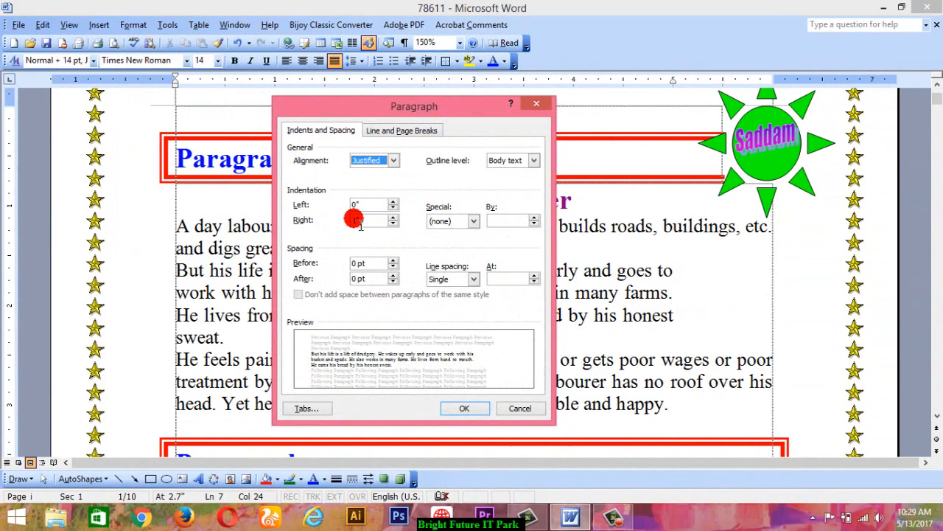
double_click(342, 220)
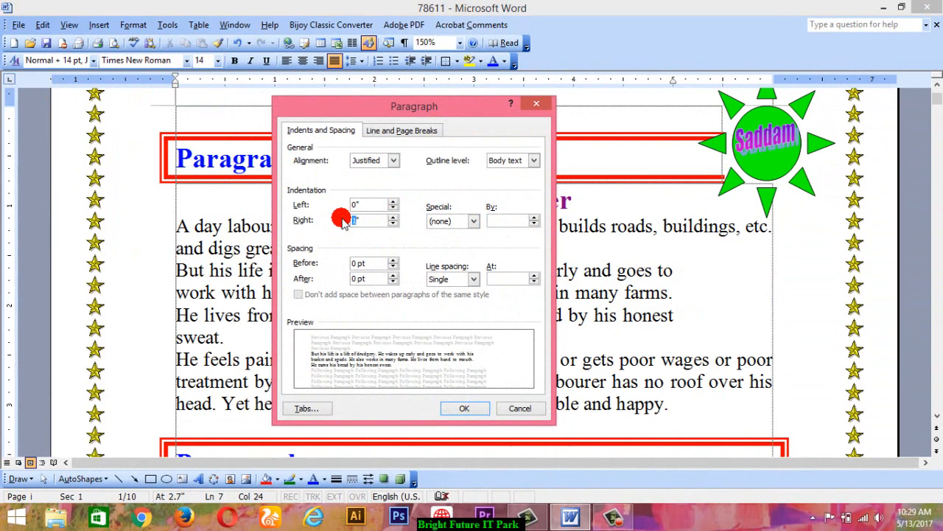
left_click(442, 215)
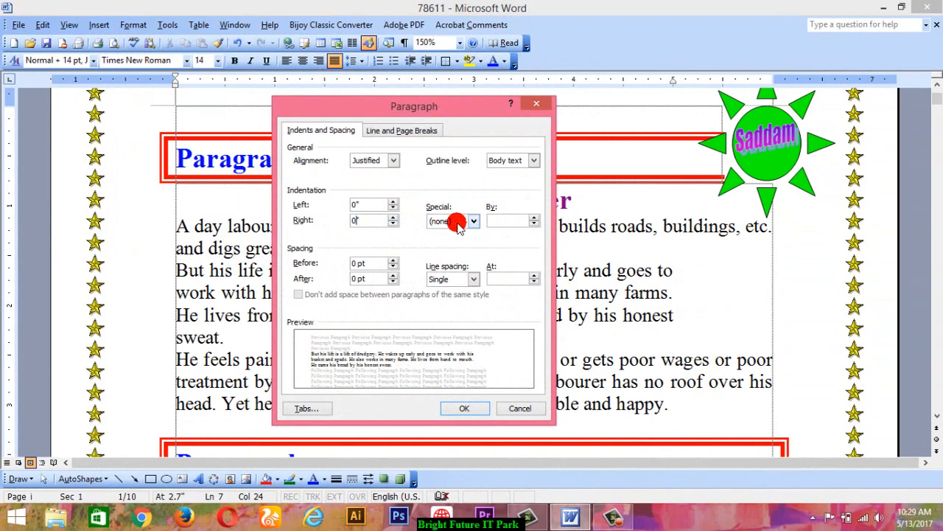
Apply a First line special indent of 0.5" to the "But his life" paragraph
left_click(473, 223)
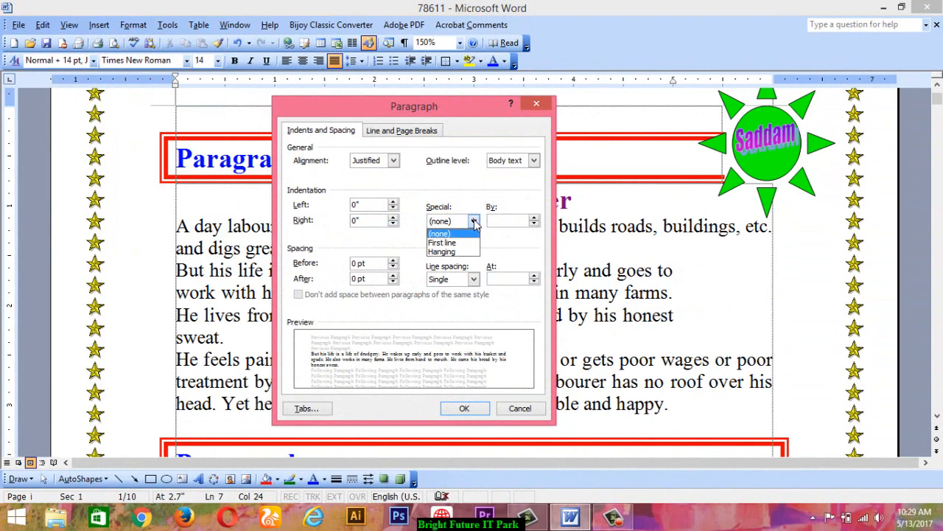
left_click(457, 242)
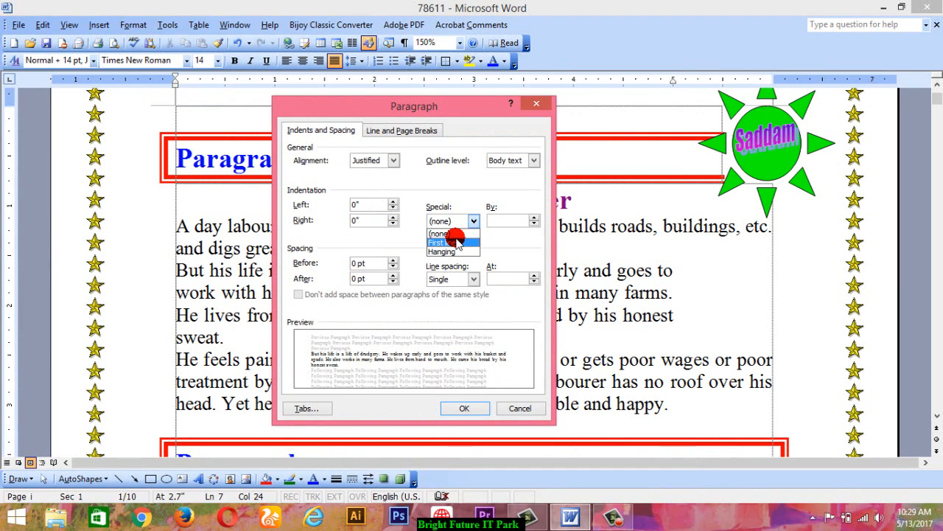
left_click(449, 105)
left_click_drag(456, 121, 563, 112)
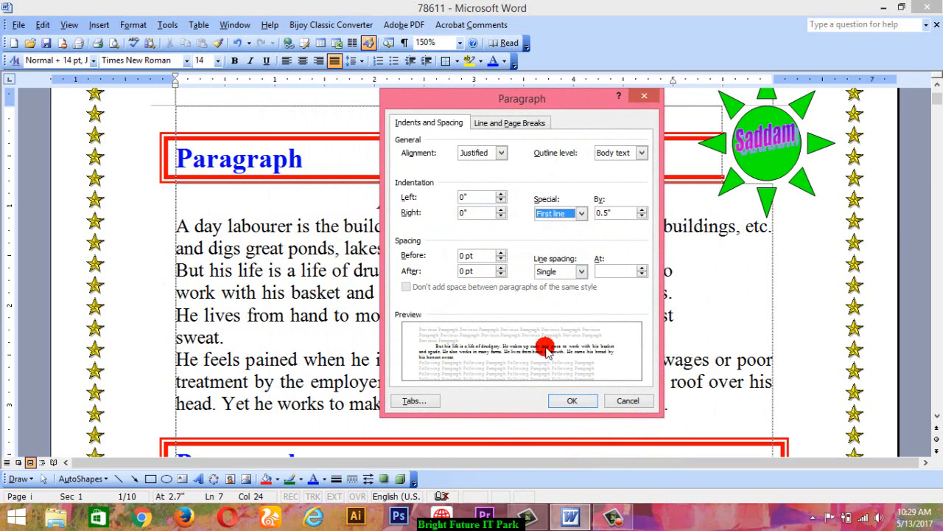
left_click(568, 401)
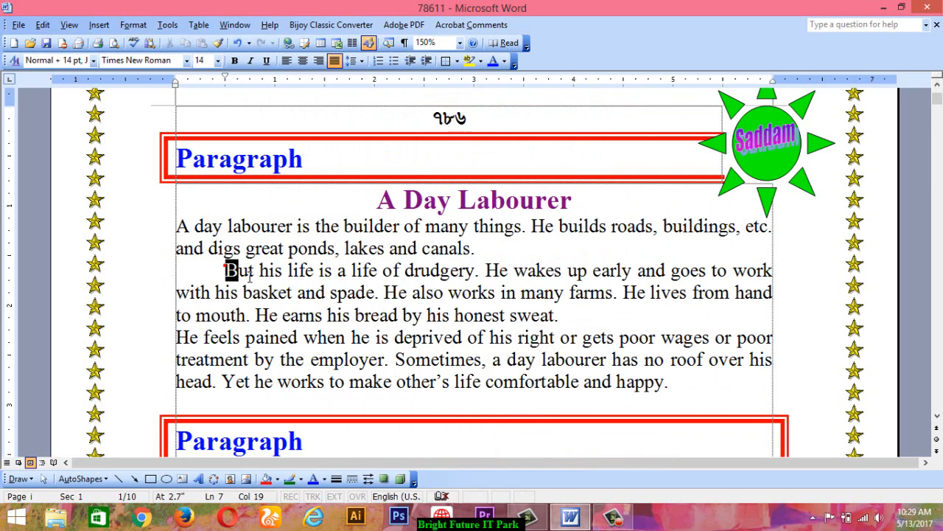
Check the indented "But his life" paragraph and undo the last indentation change
left_click_drag(249, 274, 565, 323)
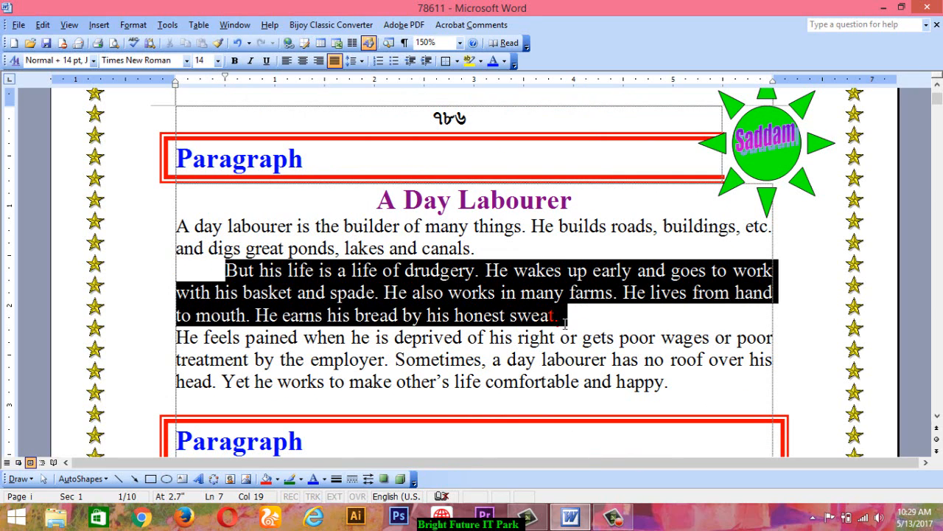
left_click(232, 273)
left_click(196, 270)
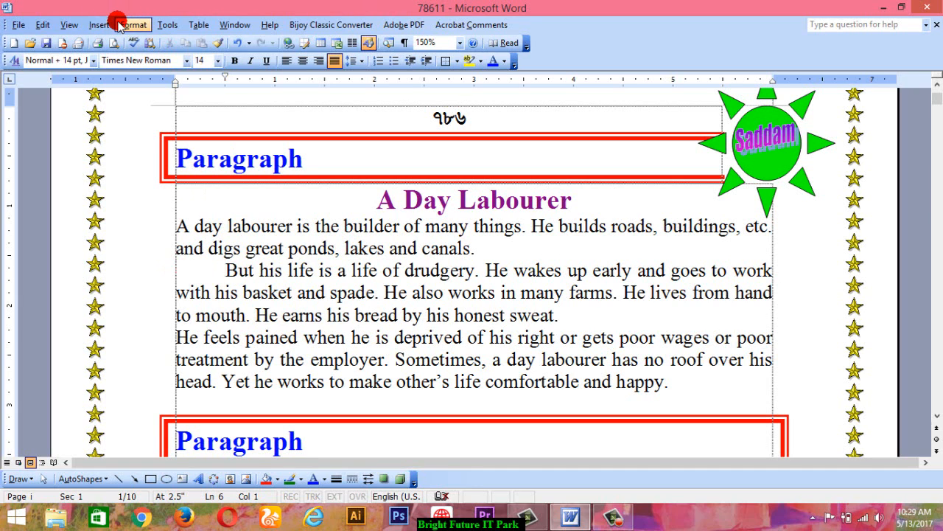
key("ctrl+z")
Set the spacing before the "But his life" paragraph to 10 pt in its paragraph settings
left_click(139, 28)
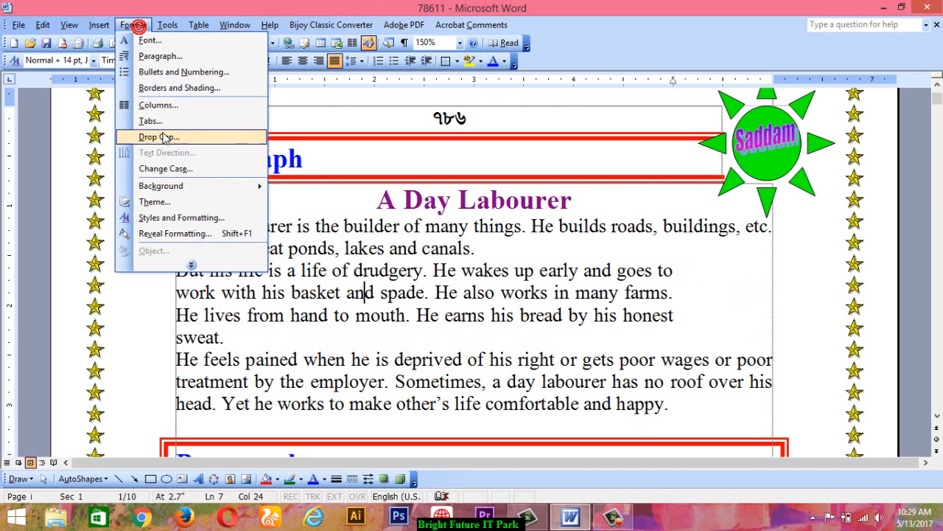
left_click(148, 62)
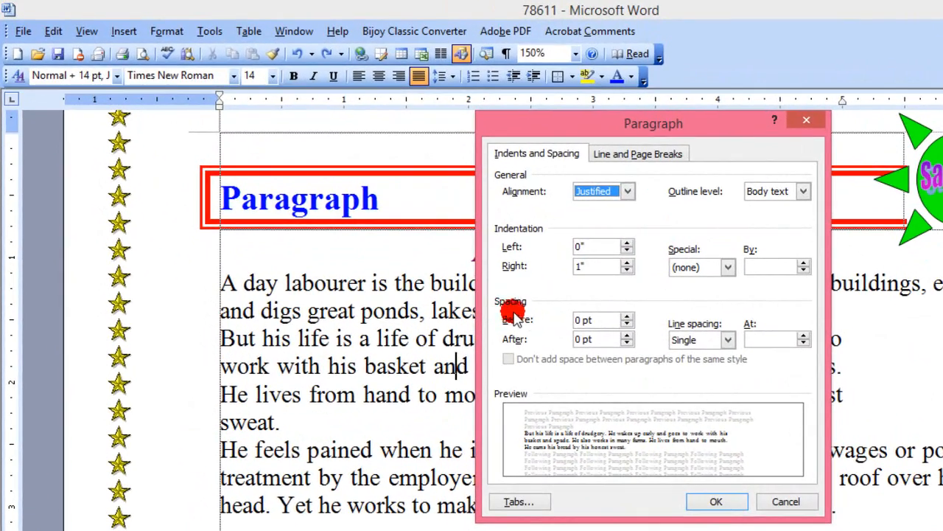
left_click(585, 324)
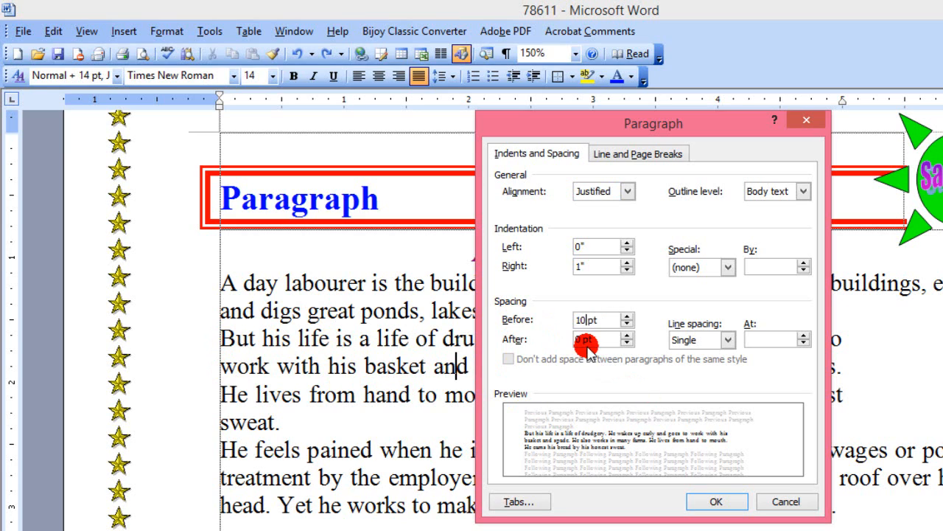
left_click(706, 502)
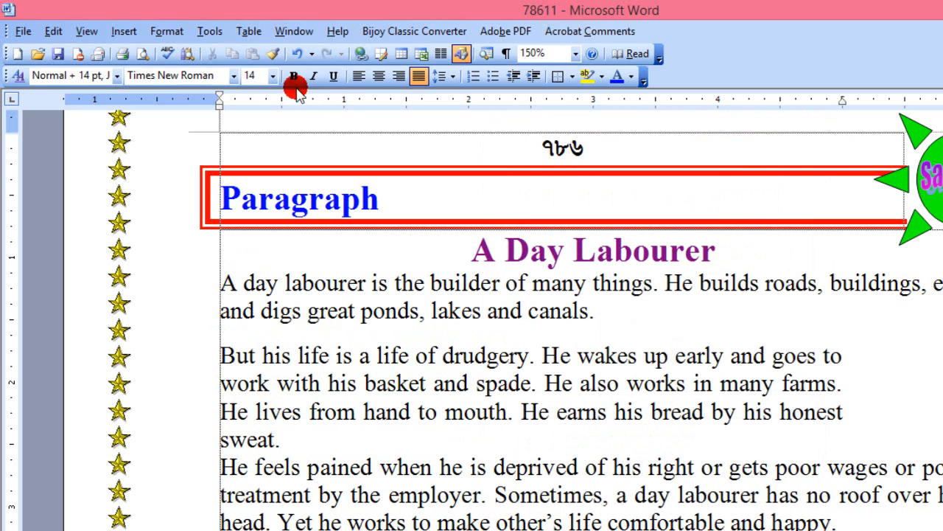
Set the spacing after the "But his life" paragraph to 10 pt and highlight the gap below its last line
left_click(176, 30)
left_click(197, 71)
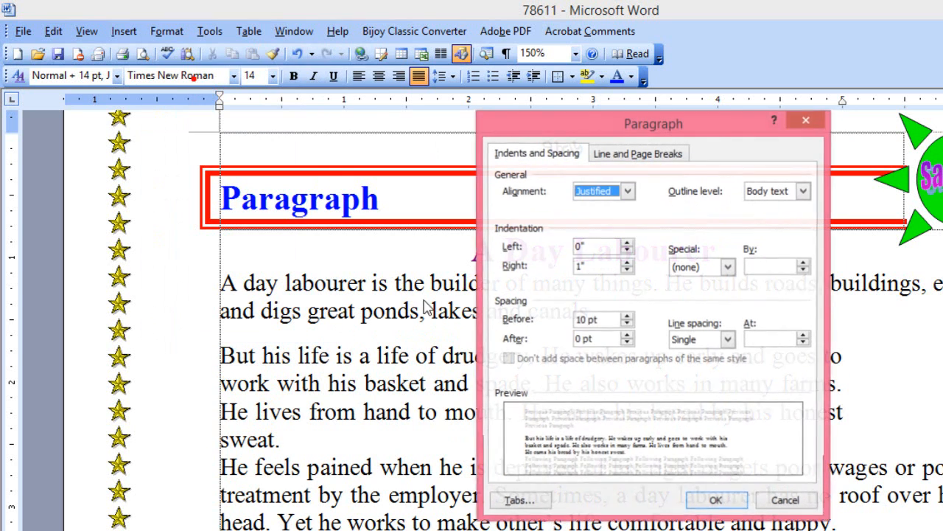
double_click(583, 341)
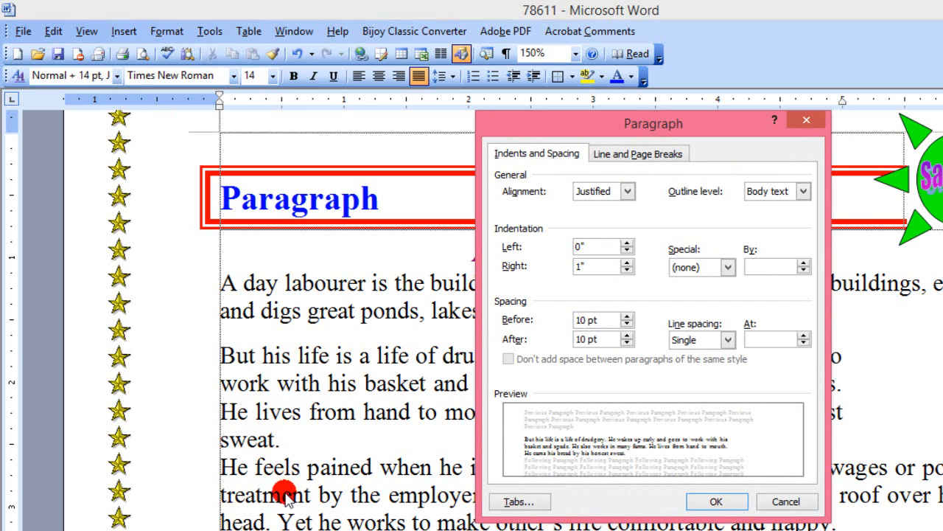
left_click(723, 504)
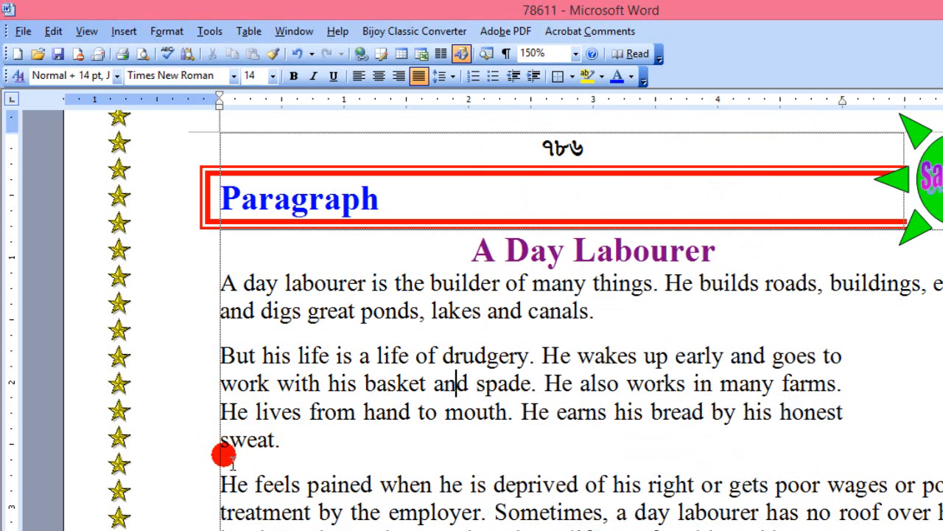
left_click_drag(216, 459, 311, 464)
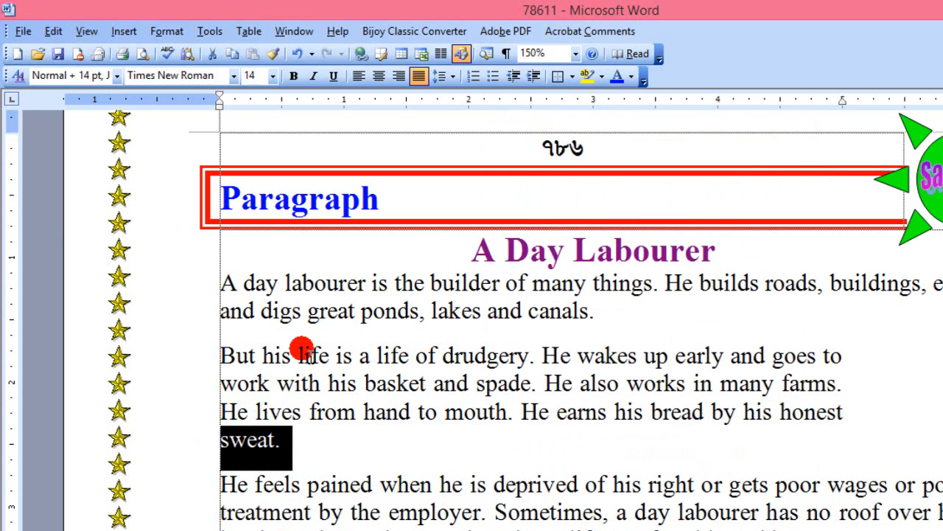
Set the line spacing of the "But his life" paragraph to Double
left_click(309, 410)
left_click(168, 31)
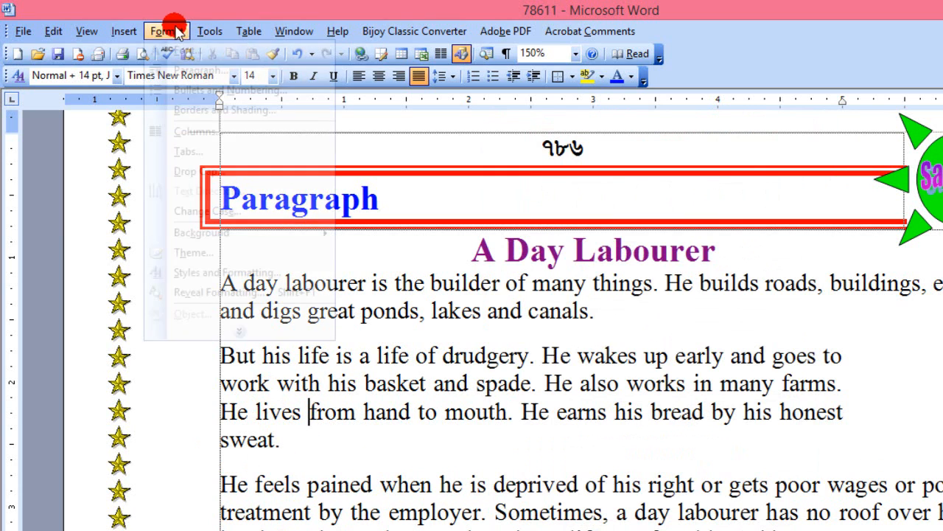
left_click(171, 66)
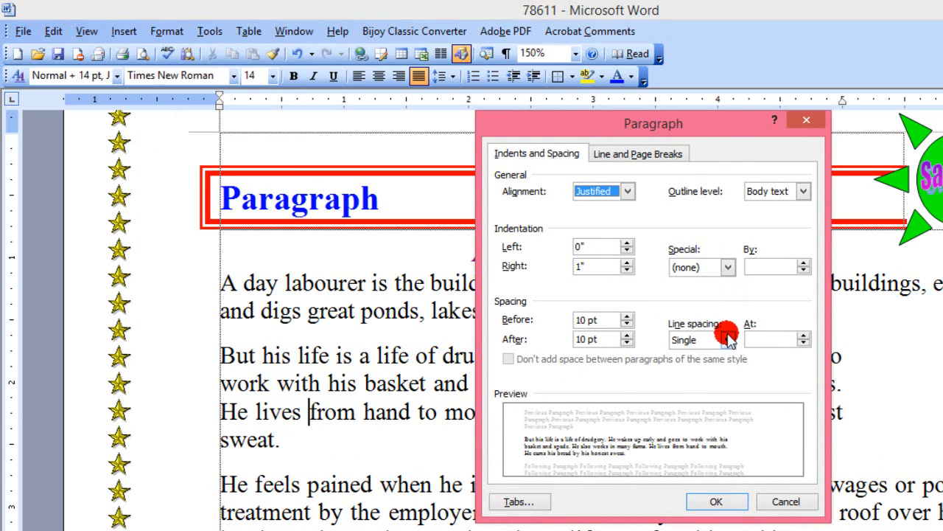
left_click(726, 340)
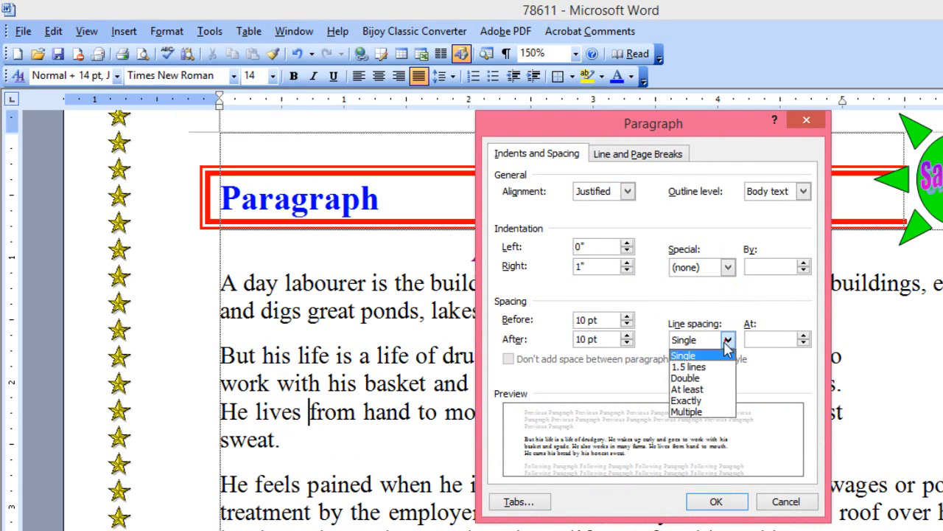
left_click(697, 378)
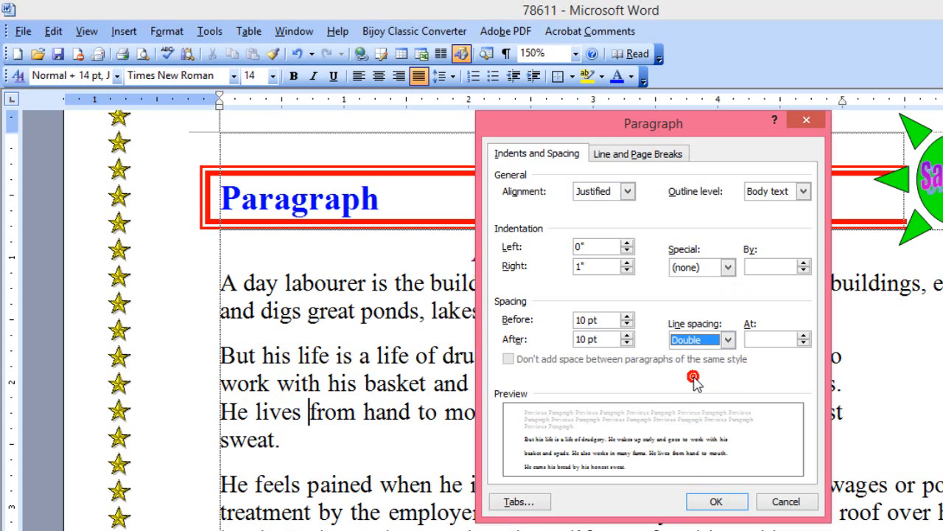
left_click(726, 505)
Compare the line spacing of the first two body paragraphs by highlighting them, and undo the Double line spacing
left_click_drag(213, 356, 312, 522)
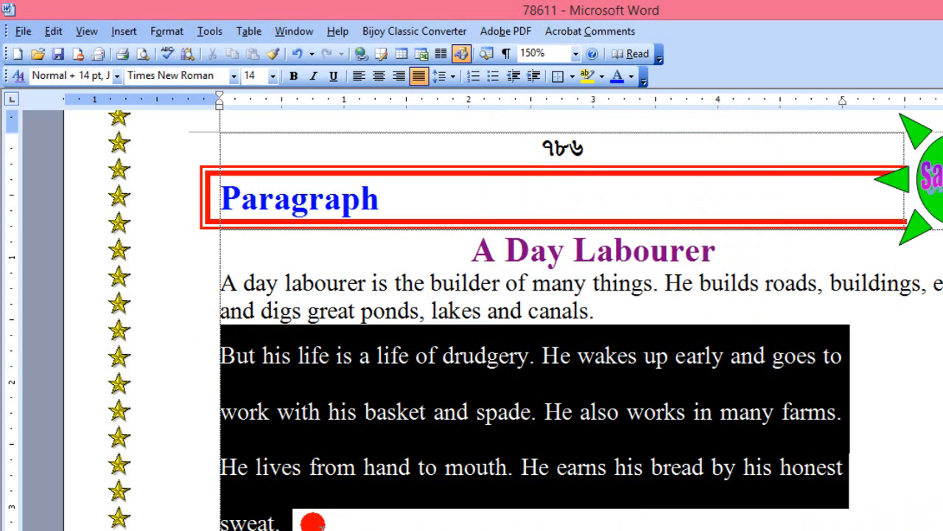
left_click_drag(223, 283, 631, 308)
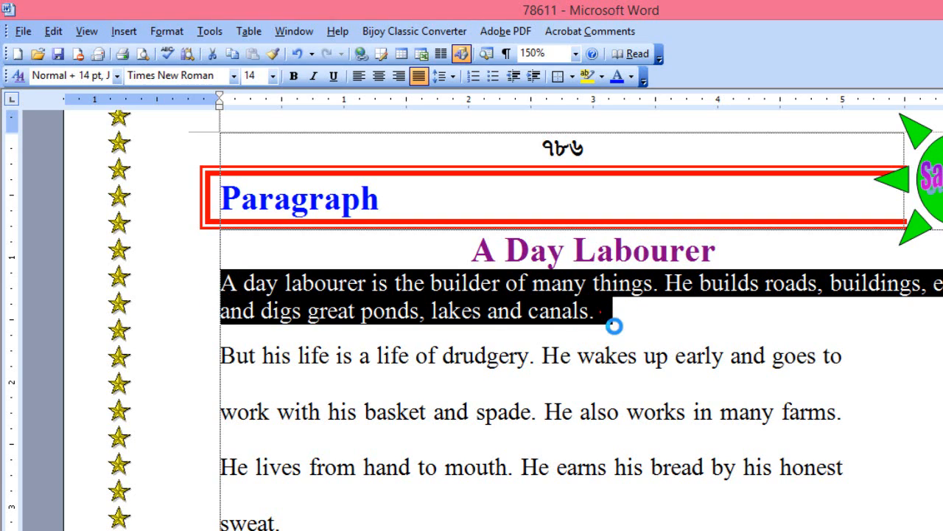
left_click(609, 320)
left_click(610, 320)
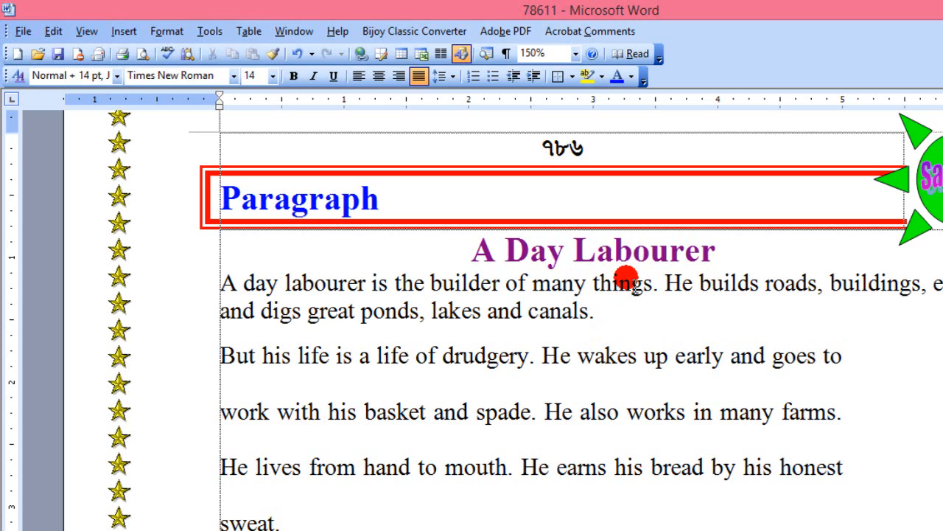
left_click_drag(211, 354, 336, 526)
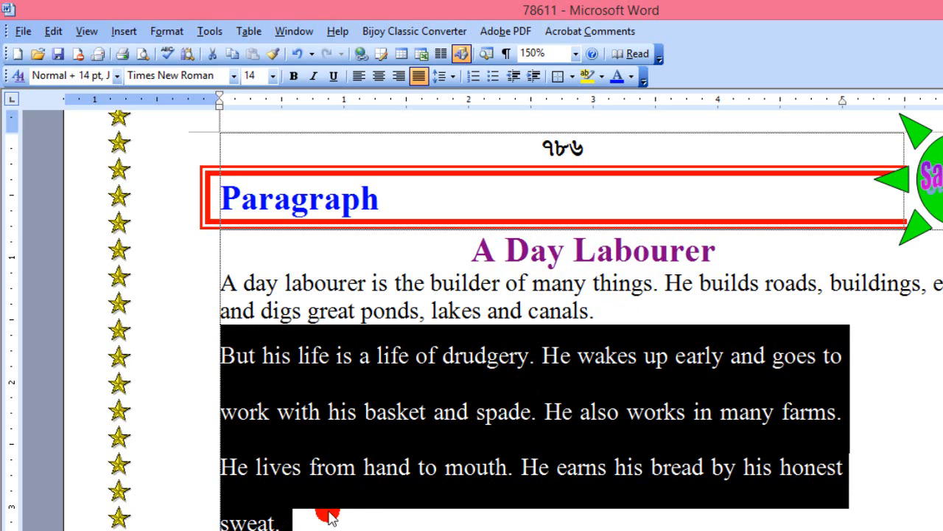
scroll(337, 480, "down", 1)
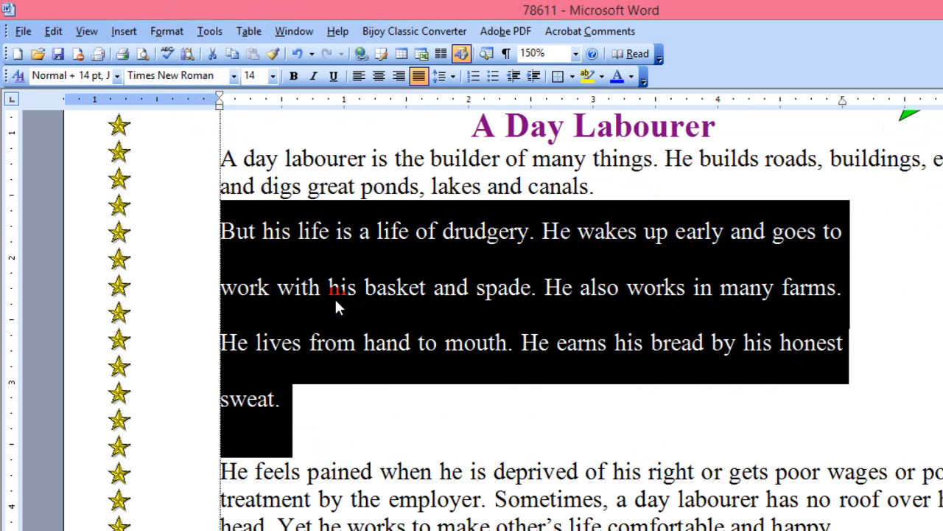
left_click(401, 347)
key("ctrl+z")
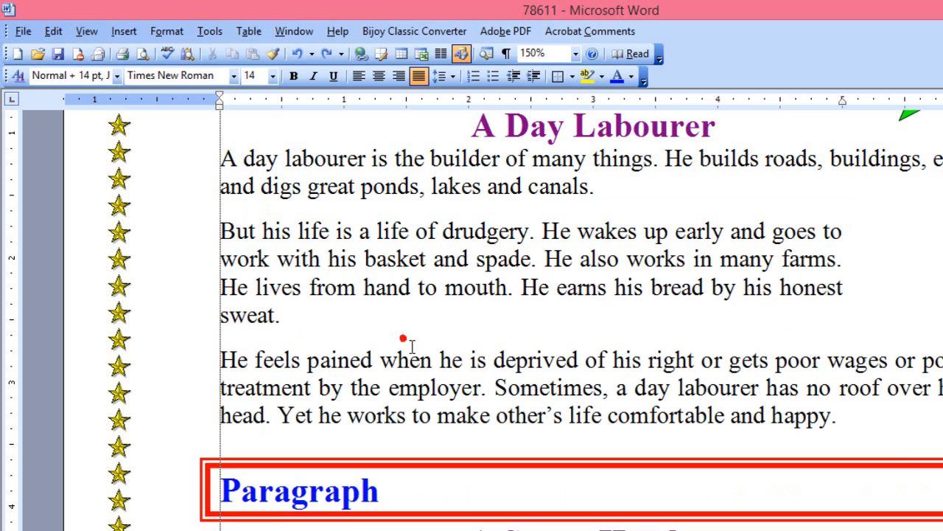
Set the line spacing of the "But his life" paragraph to a custom value of 5
left_click(167, 31)
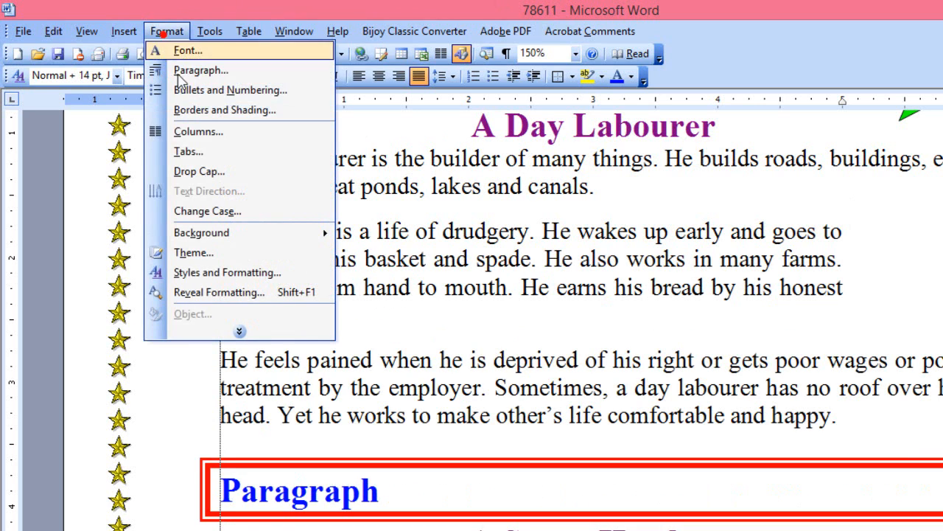
left_click(240, 70)
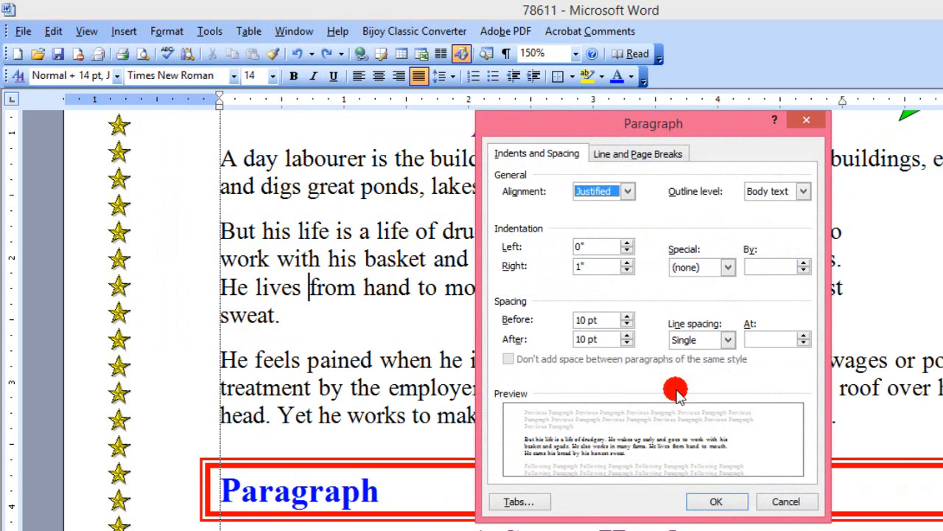
left_click(755, 340)
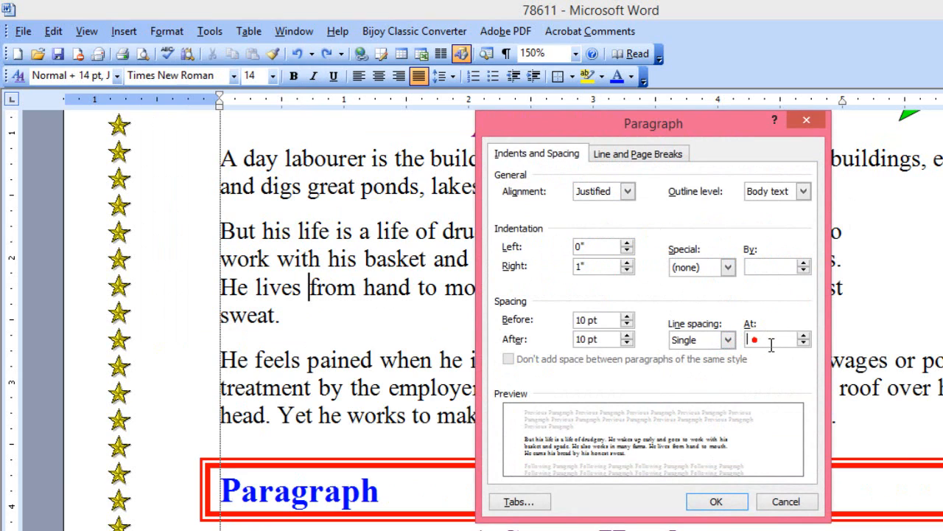
type("5")
left_click(693, 503)
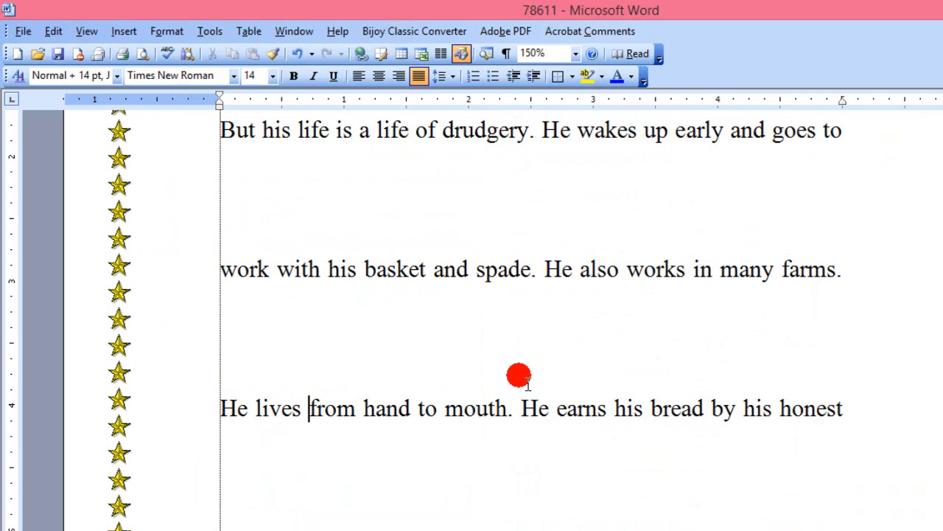
Inspect the widened lines of the "But his life" paragraph, highlight the first one, and undo the custom line spacing
scroll(315, 396, "up", 5)
scroll(315, 395, "down", 5)
scroll(315, 396, "up", 3)
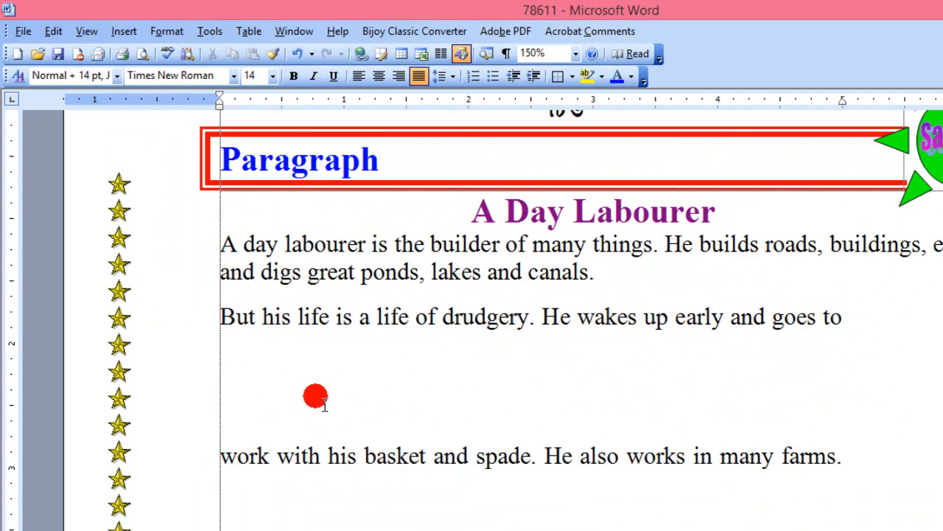
scroll(316, 396, "up", 3)
left_click_drag(223, 442, 866, 479)
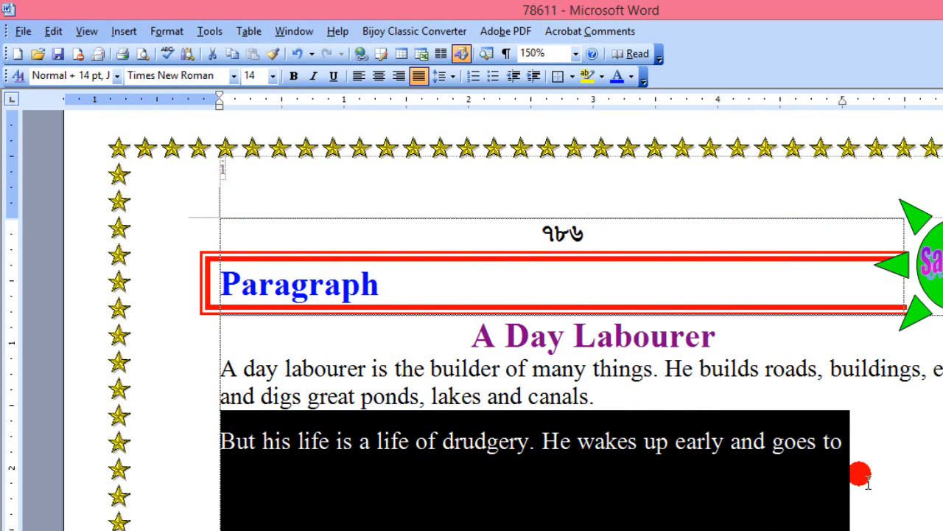
key("ctrl+z")
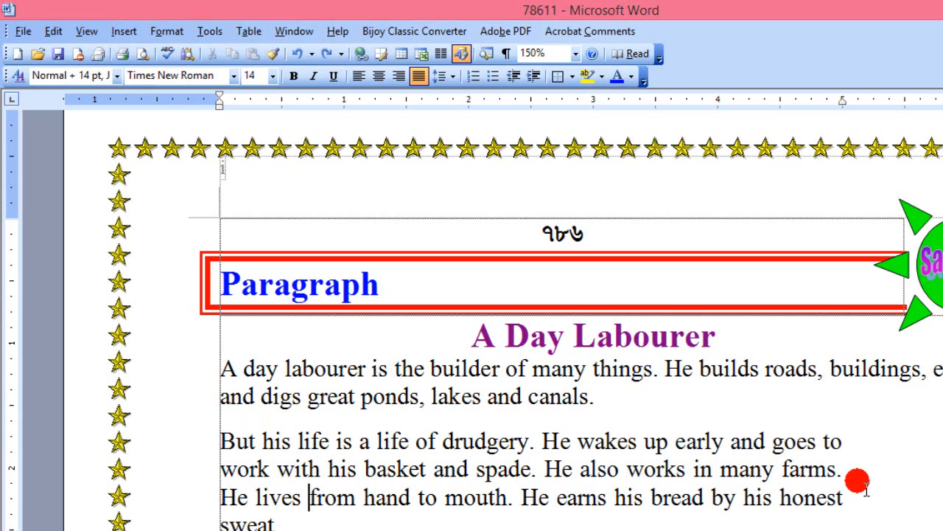
Review the Line and Page Breaks options in the paragraph settings, and close the dialog without making changes
left_click(175, 34)
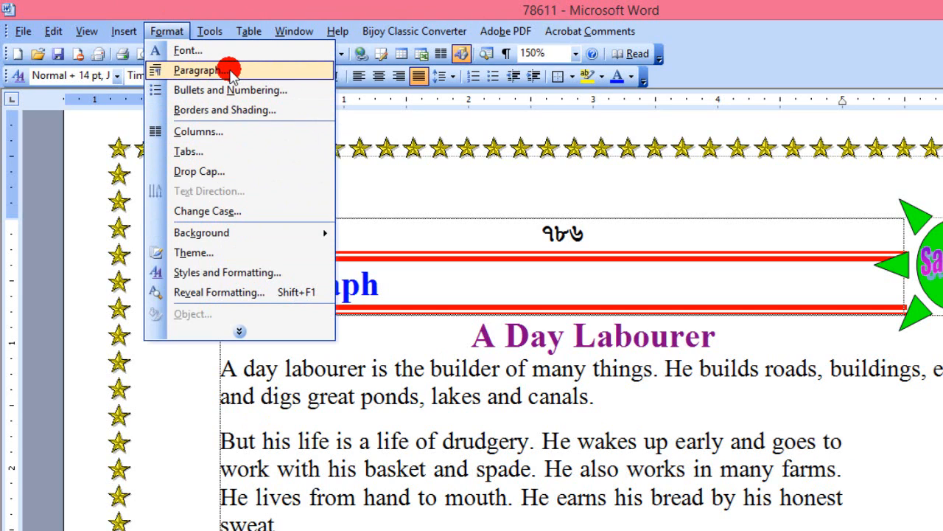
left_click(232, 71)
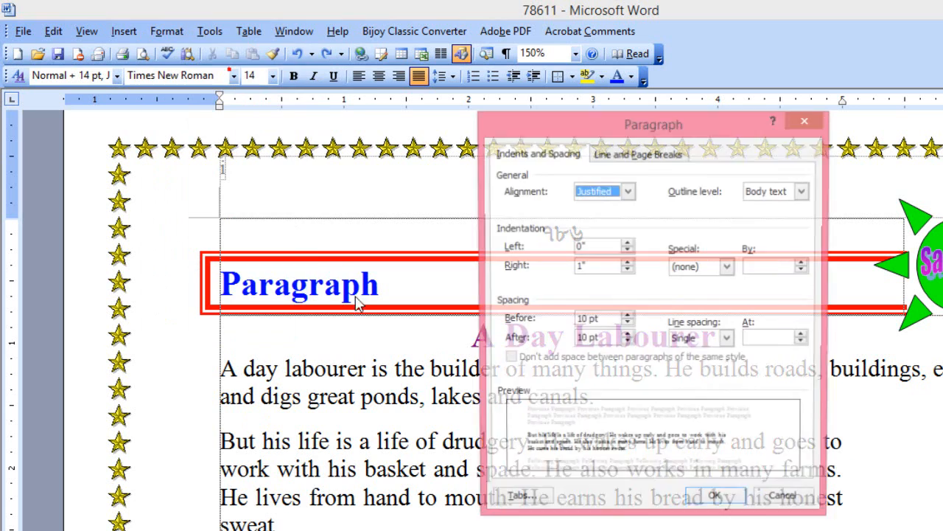
left_click(632, 161)
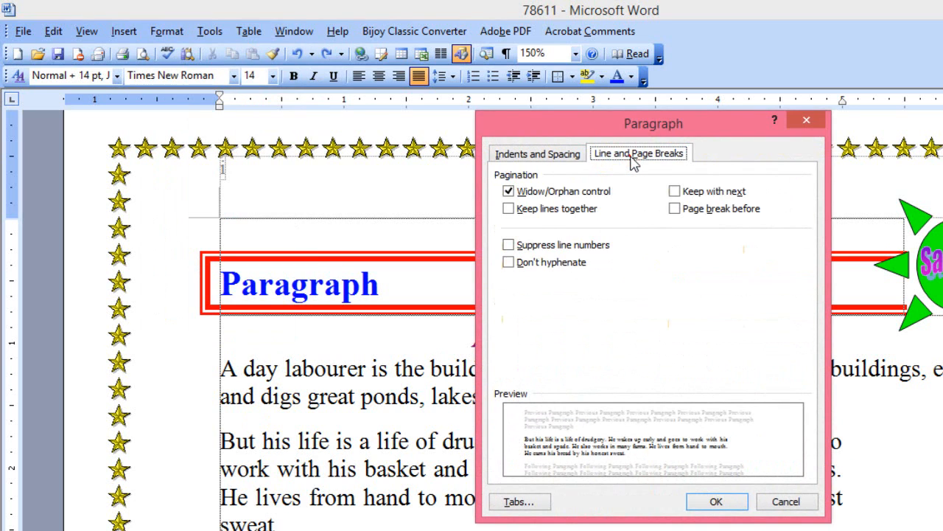
left_click(538, 154)
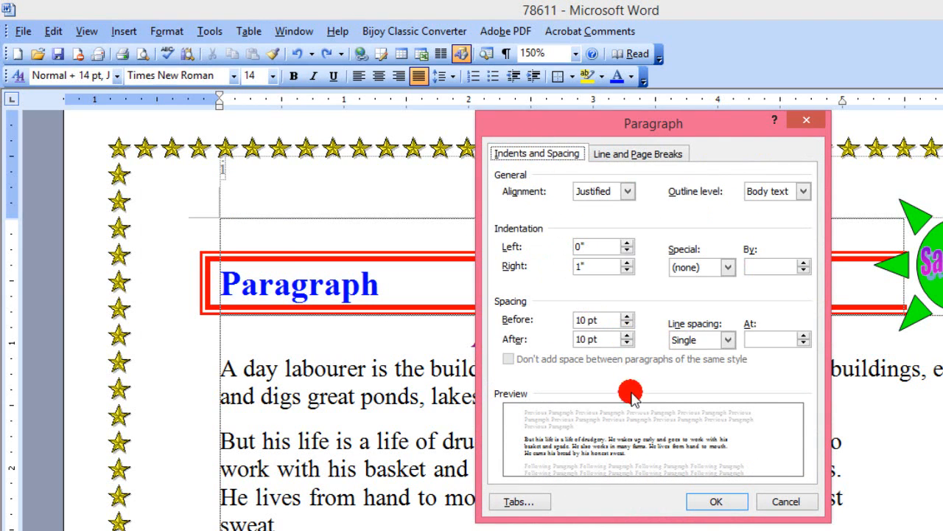
left_click(784, 502)
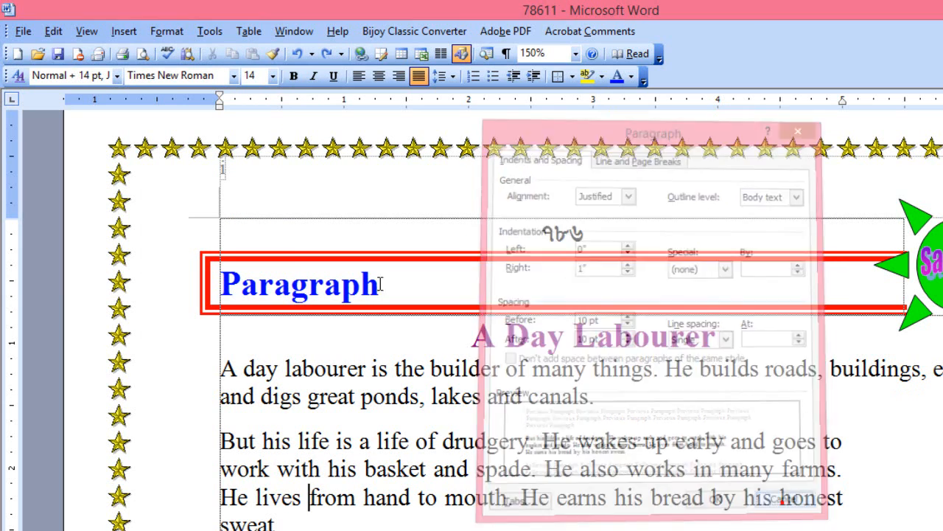
Delete the extra "A man who sells various things" sentence at the end of the page
scroll(348, 394, "down", 5)
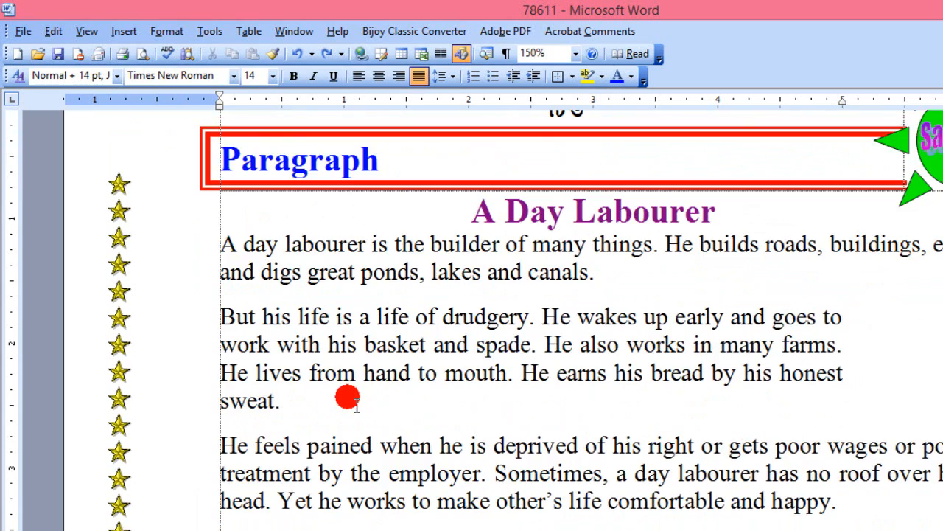
scroll(351, 386, "down", 10)
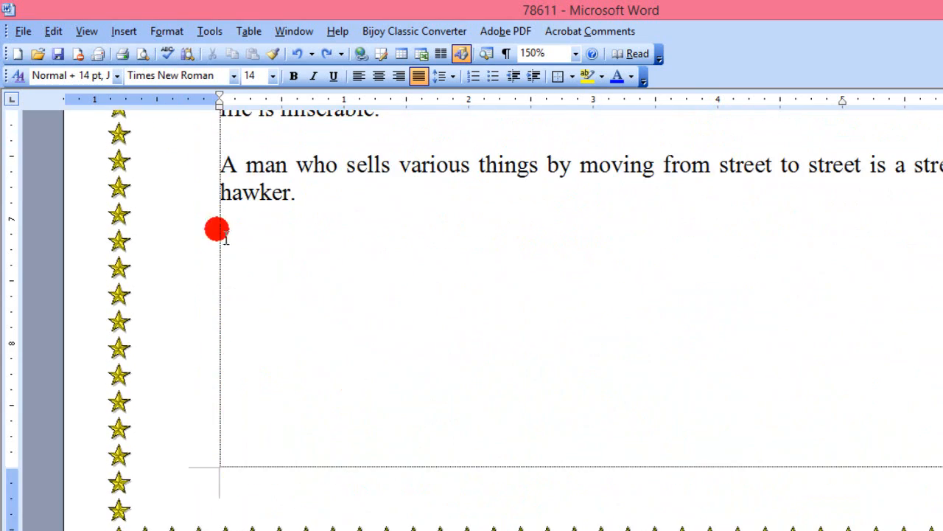
left_click(222, 235)
left_click_drag(317, 202, 196, 143)
key("Delete")
scroll(194, 132, "up", 5)
scroll(229, 190, "up", 7)
Start a bulleted list with the blue four-diamond bullet on the empty line below the "life is miserable" paragraph
double_click(224, 344)
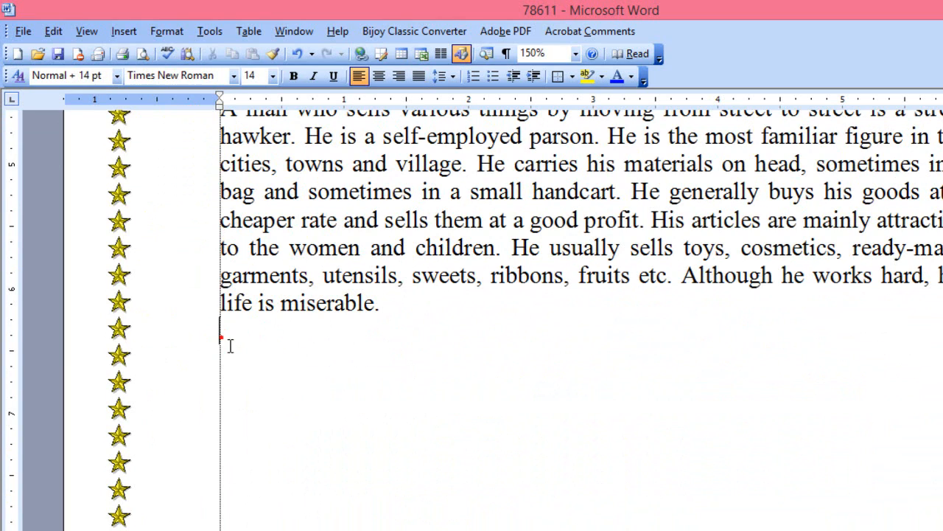
left_click(162, 31)
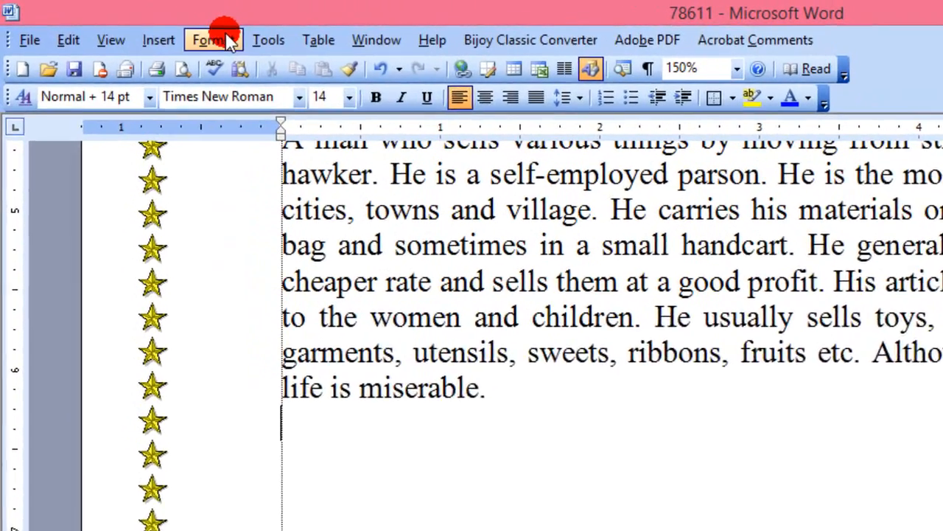
left_click(168, 32)
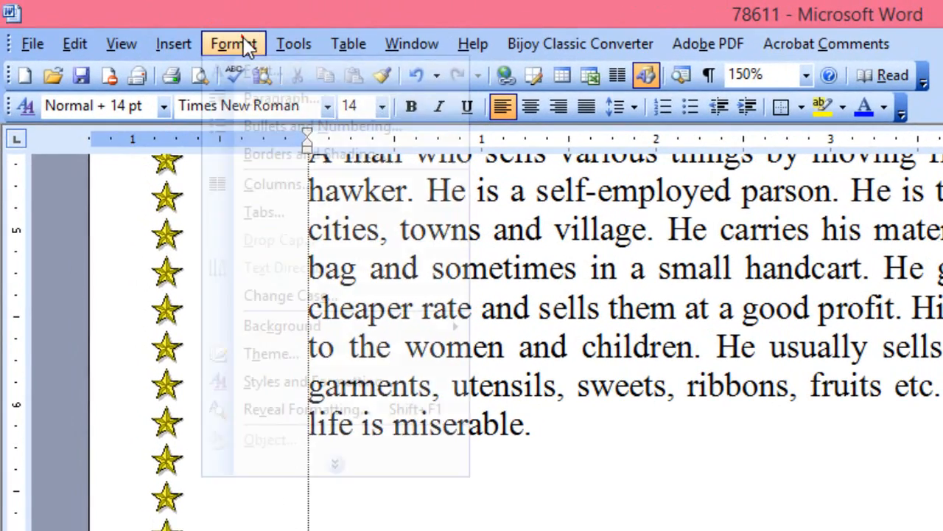
left_click(285, 126)
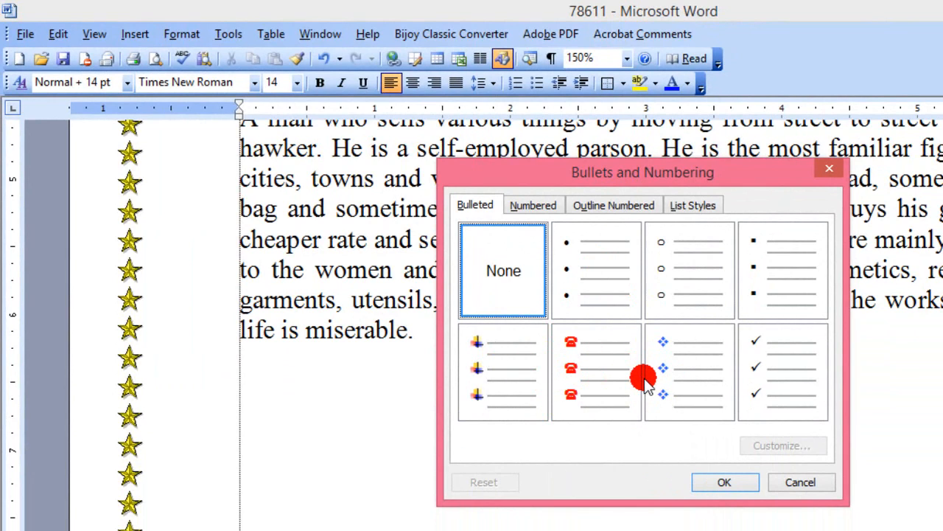
left_click(707, 365)
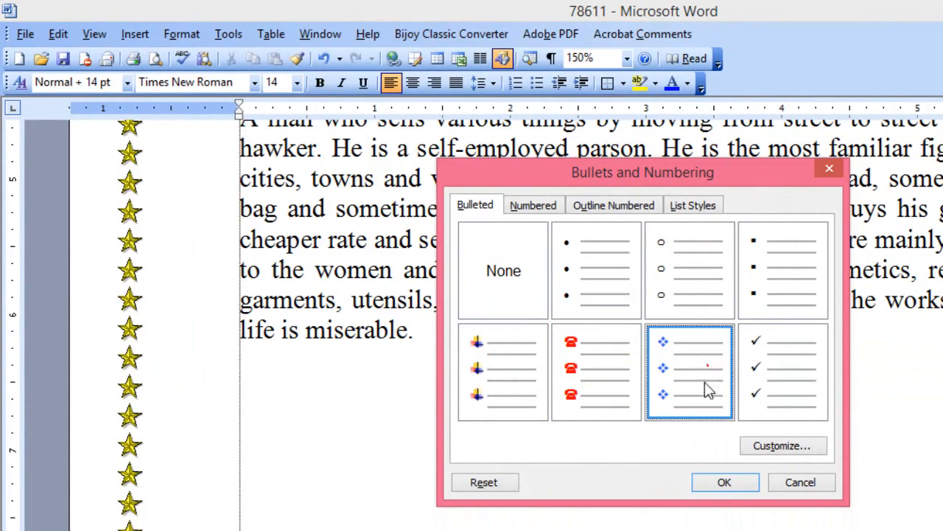
left_click(722, 484)
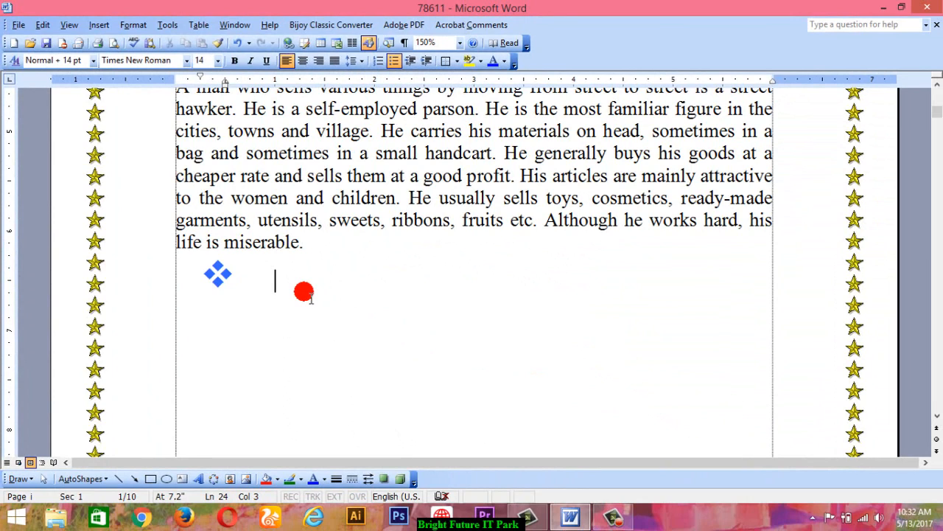
Enter two bulleted items of random filler text, the first one running onto a second line, and start an empty third bullet
type("klsdjfl s fldsjfsdlj jlfjslj l fsdj")
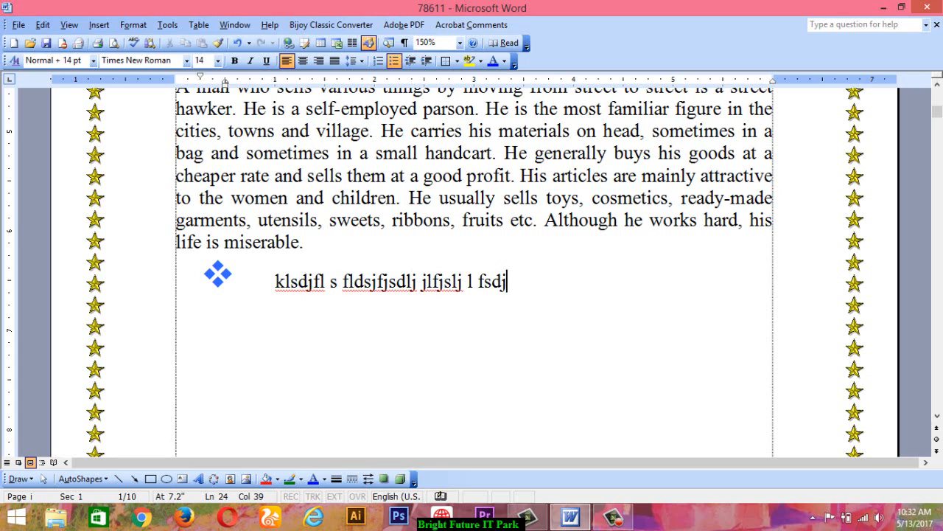
type("lfjsdklj  jflsjdlfjlsdj  jlfjsdljflsdjlj lljf")
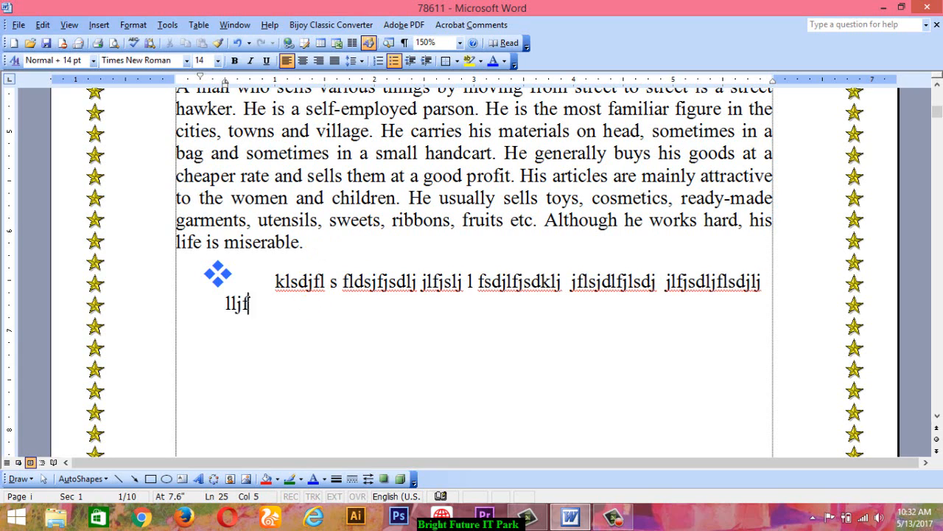
type("lsdjlfjlsdjfl jsldjfljsdljfls jlfjsldj lfjljfljf")
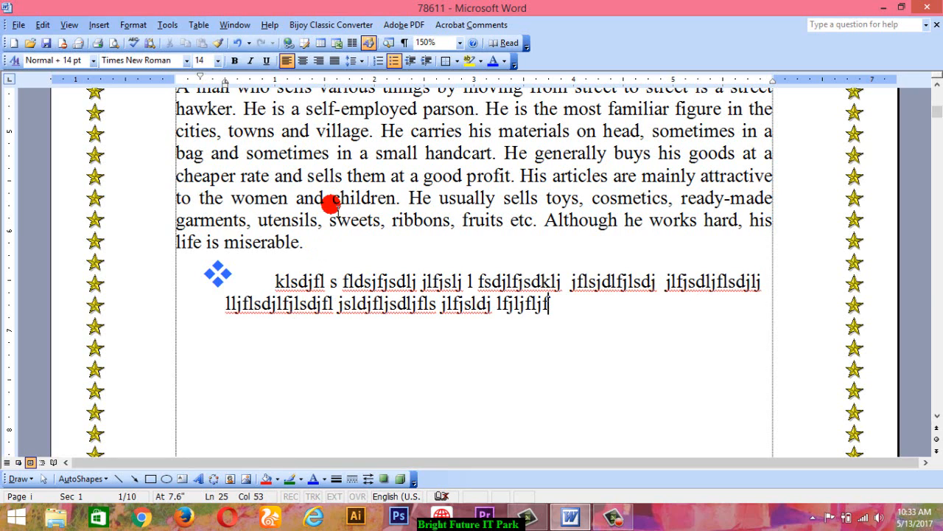
key("Return")
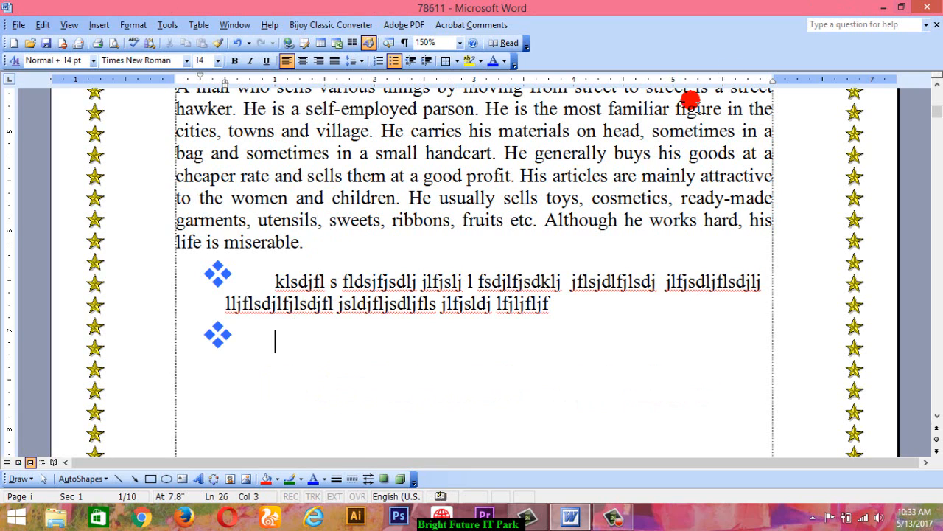
type("hhkjjljkljlj j jjl")
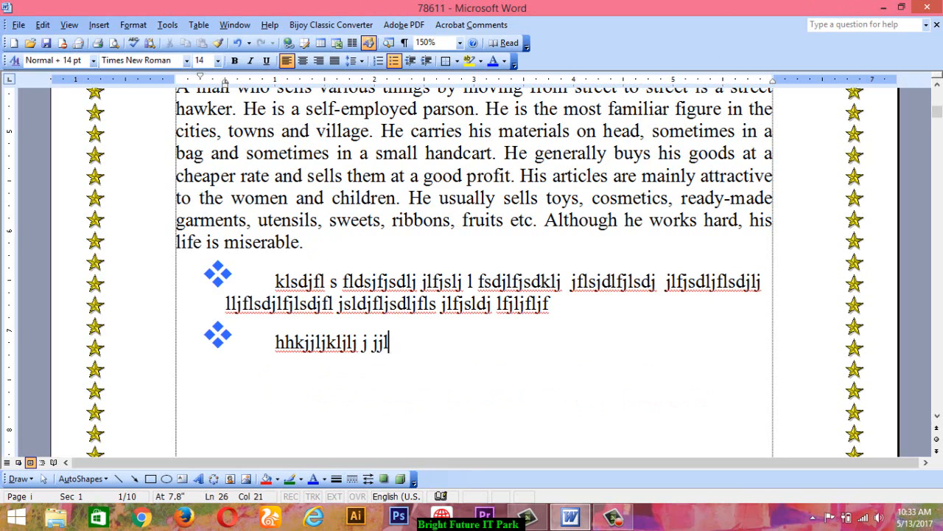
type("jkljlk")
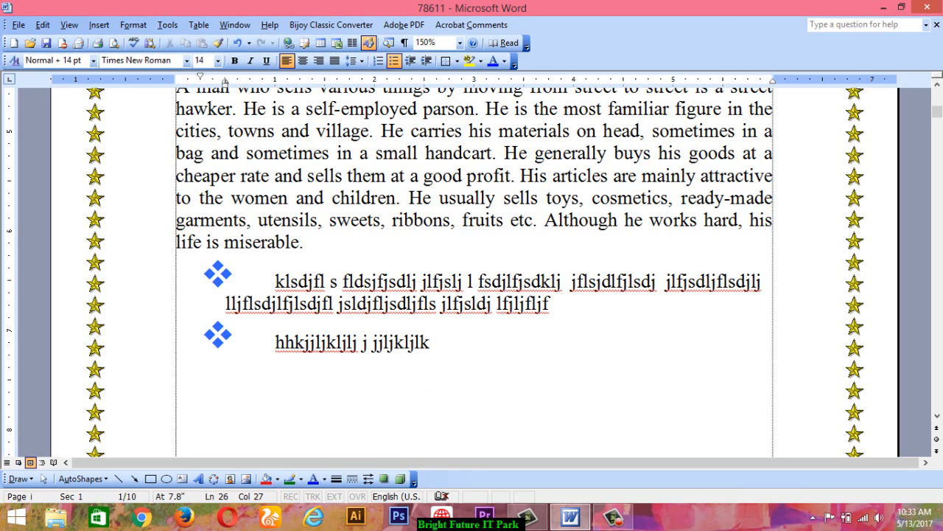
key("Return")
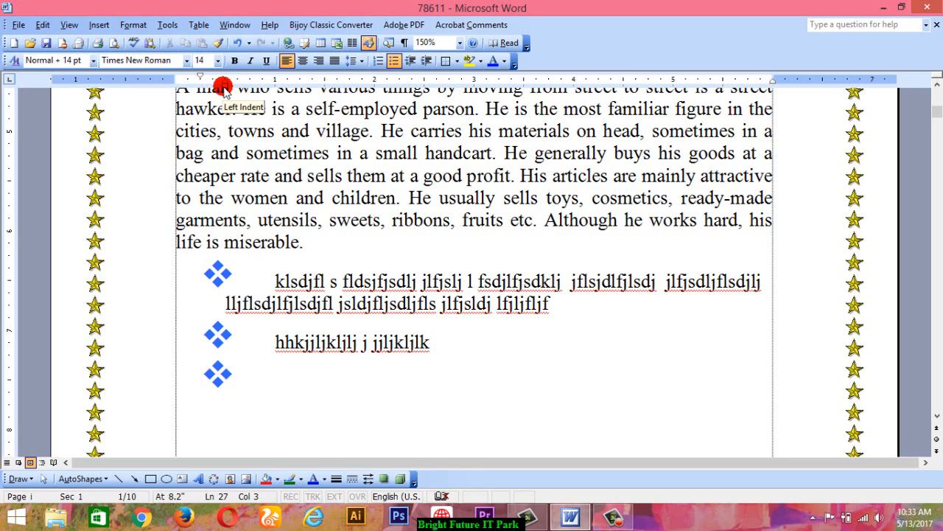
Try reducing the left indent of the empty third bullet to 0.25 inch, and undo the change
left_click_drag(223, 87, 199, 86)
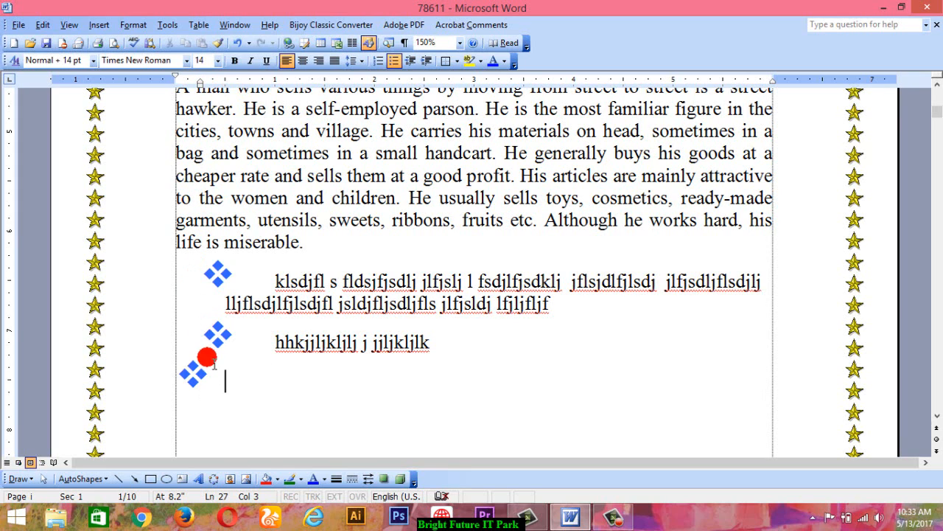
key("ctrl+a")
left_click(254, 365)
key("ctrl+z")
left_click(269, 381)
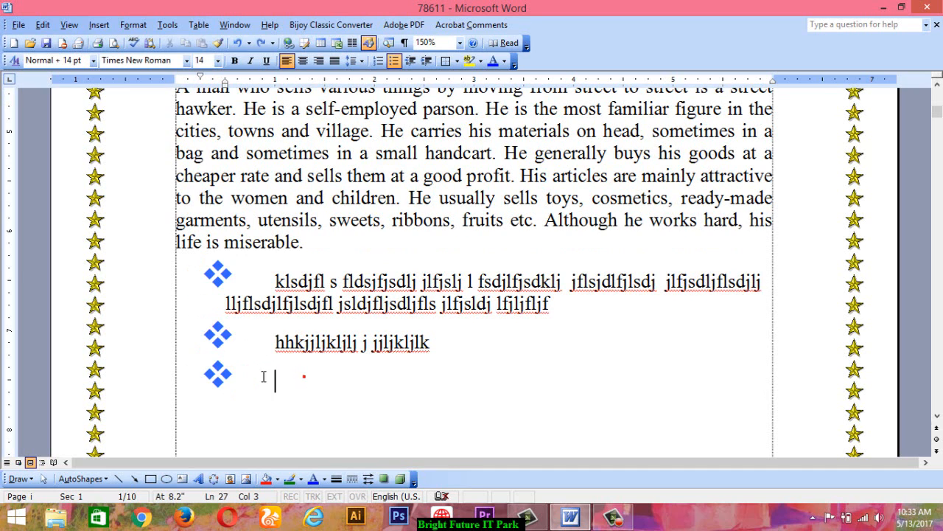
Reduce the left indent of the two text bullets and then of the empty third bullet to 0.25 inch
left_click_drag(274, 379, 210, 270)
left_click(224, 81)
left_click_drag(223, 81, 200, 86)
left_click(249, 381)
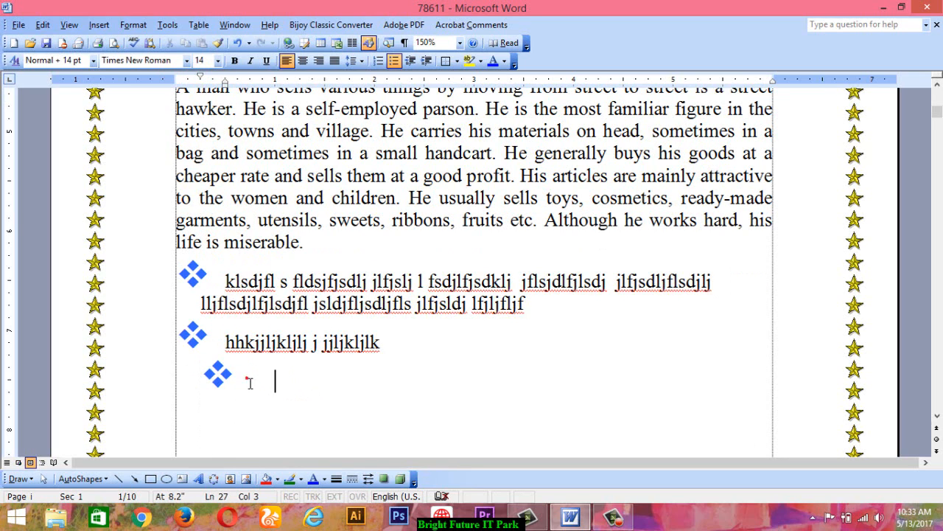
left_click_drag(223, 85, 204, 86)
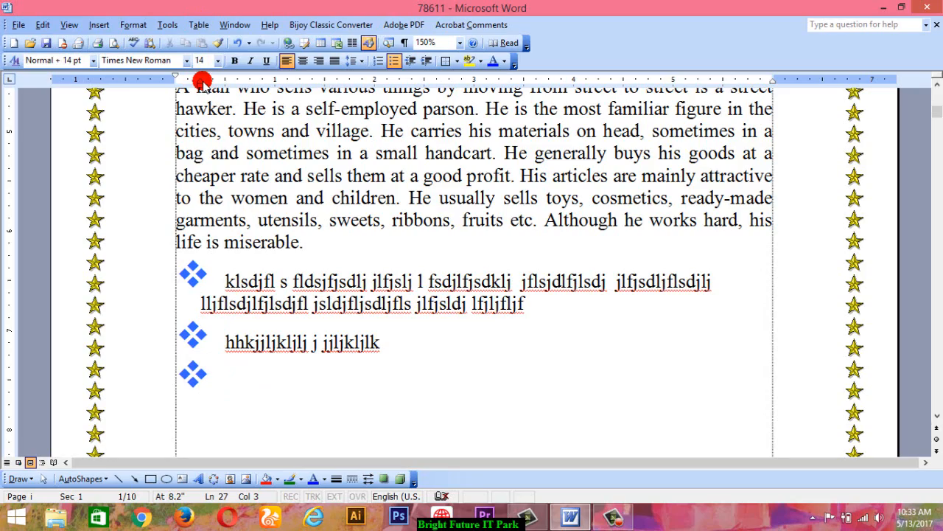
Customize the third item's bullet character with the solid flower symbol from Wingdings, character code 124
left_click(131, 28)
left_click(177, 72)
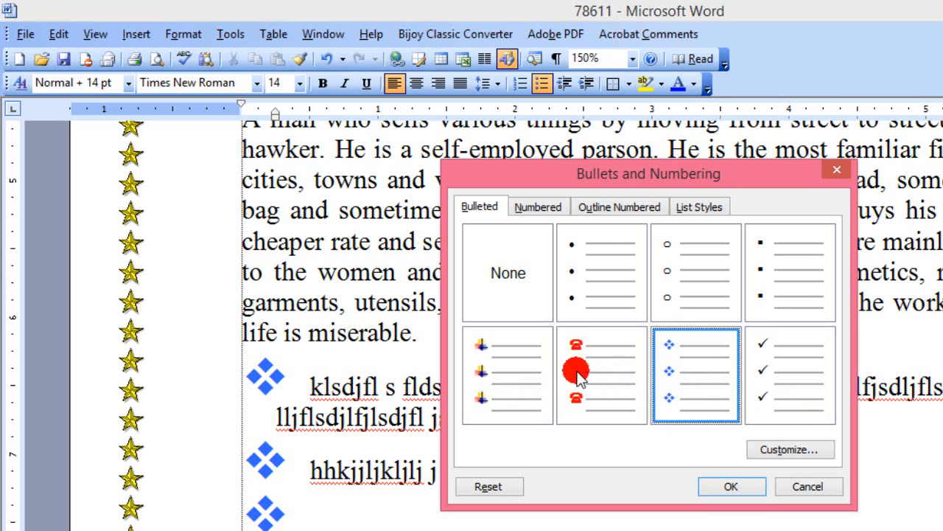
left_click(787, 452)
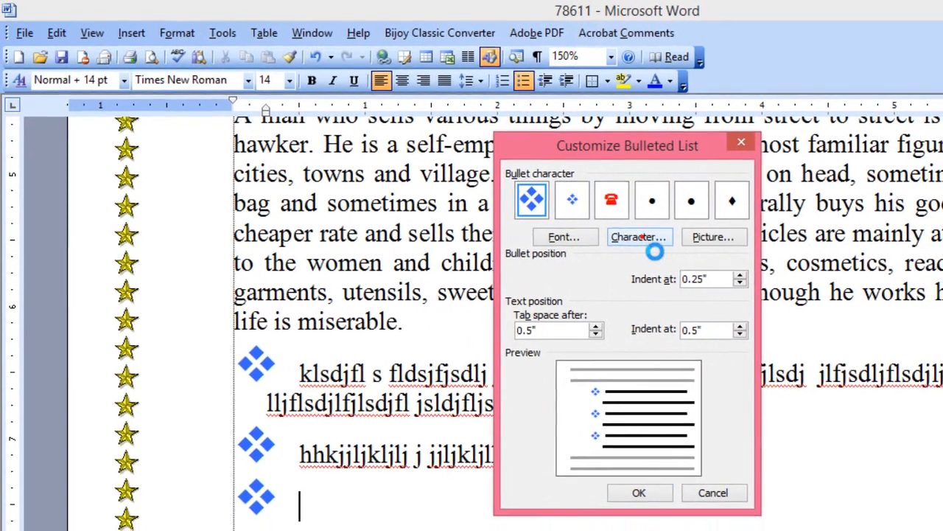
left_click(666, 248)
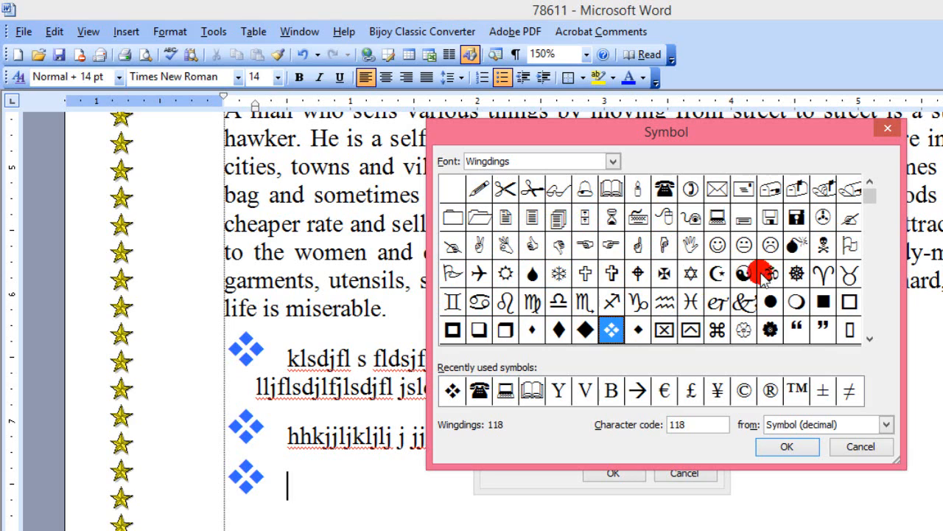
left_click(609, 189)
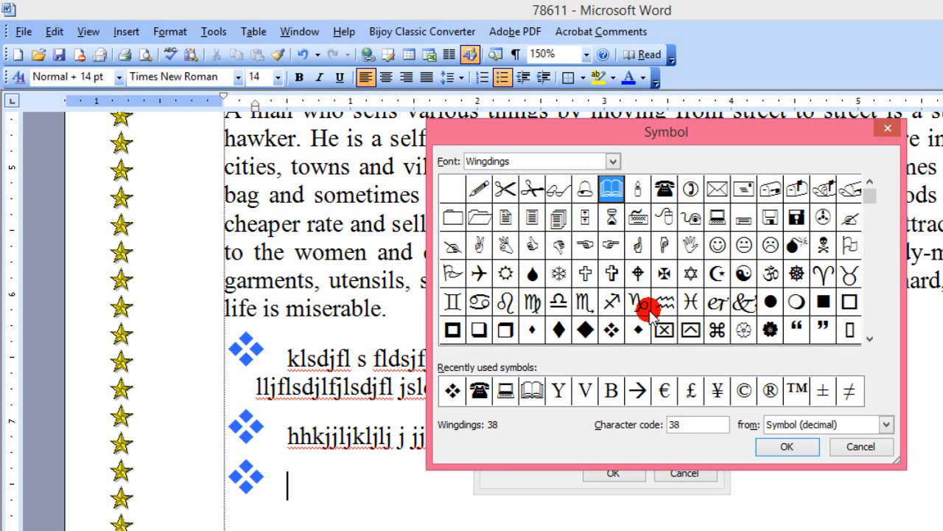
left_click(770, 330)
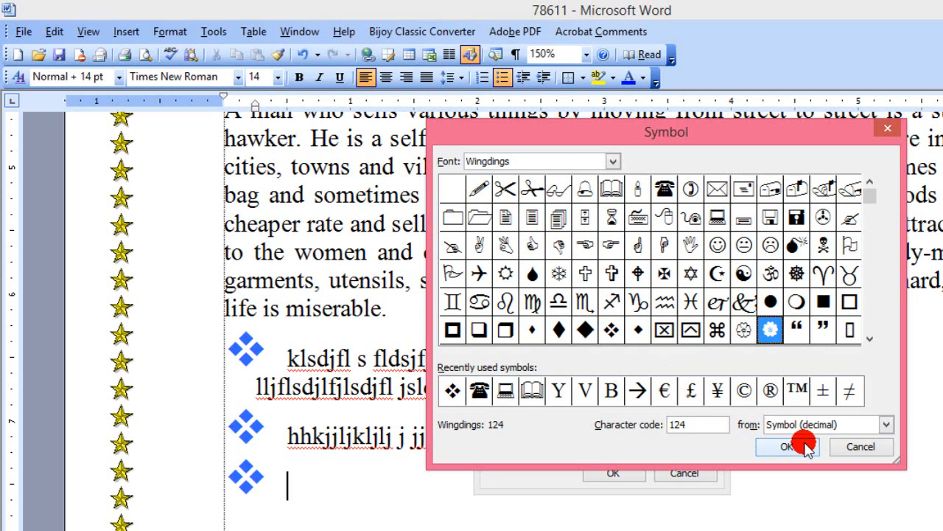
left_click(783, 446)
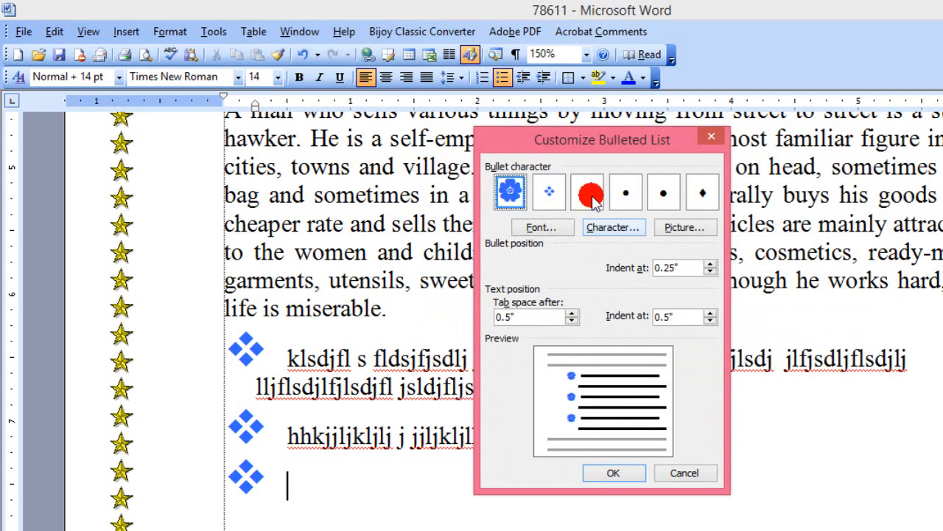
Set the flower bullet's font color to orange and apply the customized bullet to the third item
left_click(540, 229)
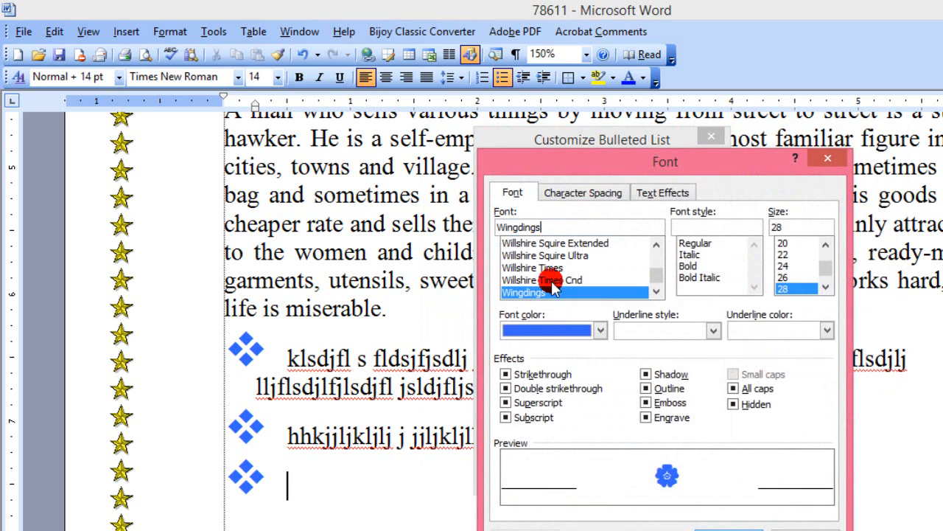
left_click(553, 332)
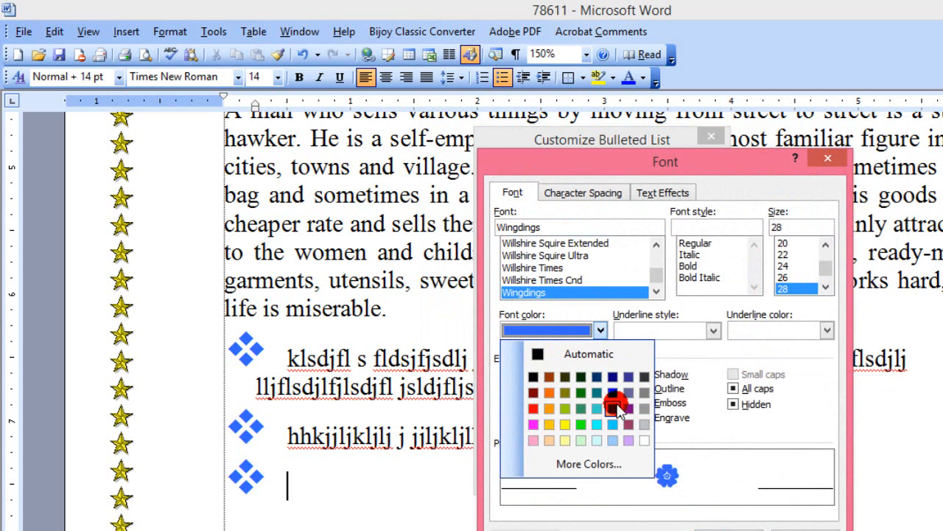
left_click(549, 393)
left_click(674, 479)
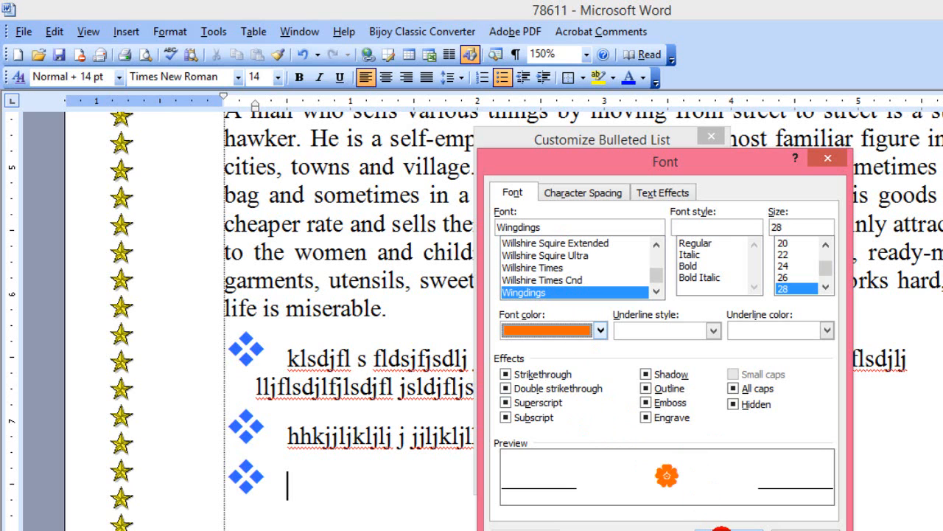
left_click(722, 529)
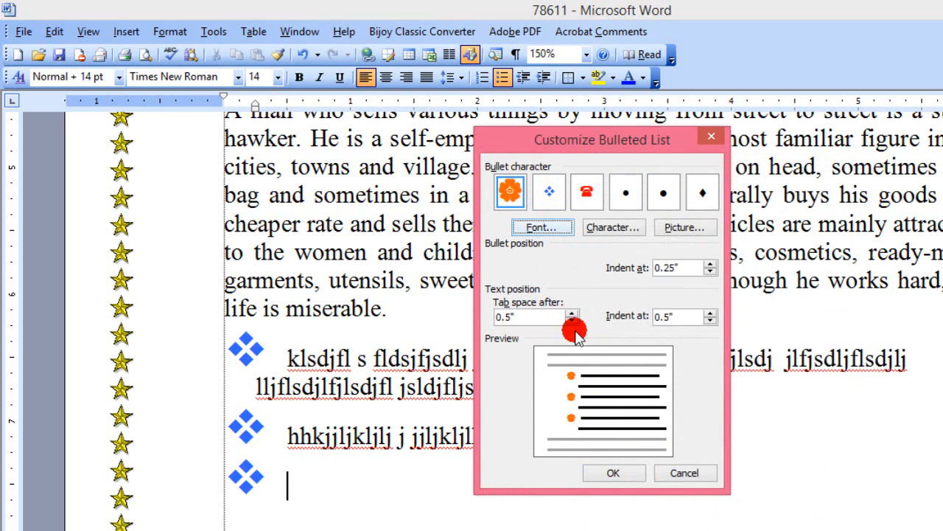
left_click(613, 474)
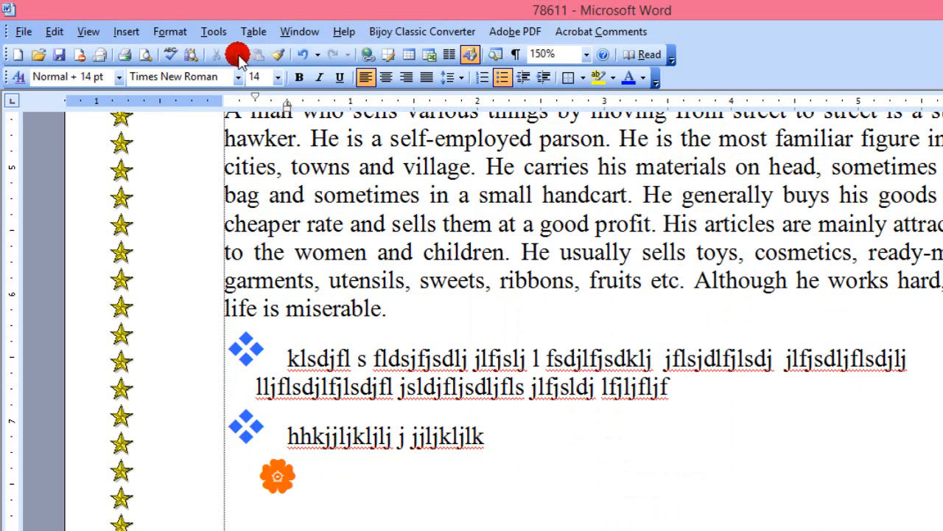
Set the orange flower bullet's font size to 16 and apply the customized bullet to the third item
left_click(169, 32)
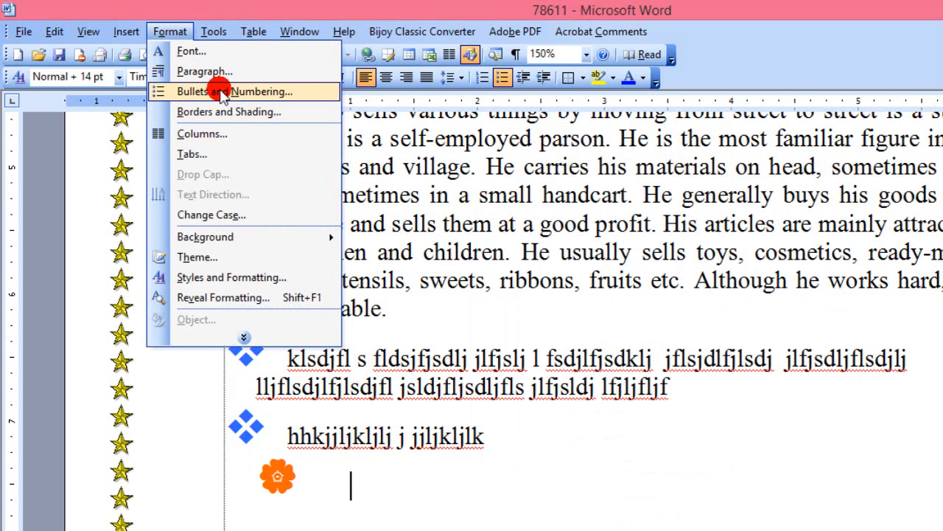
left_click(221, 93)
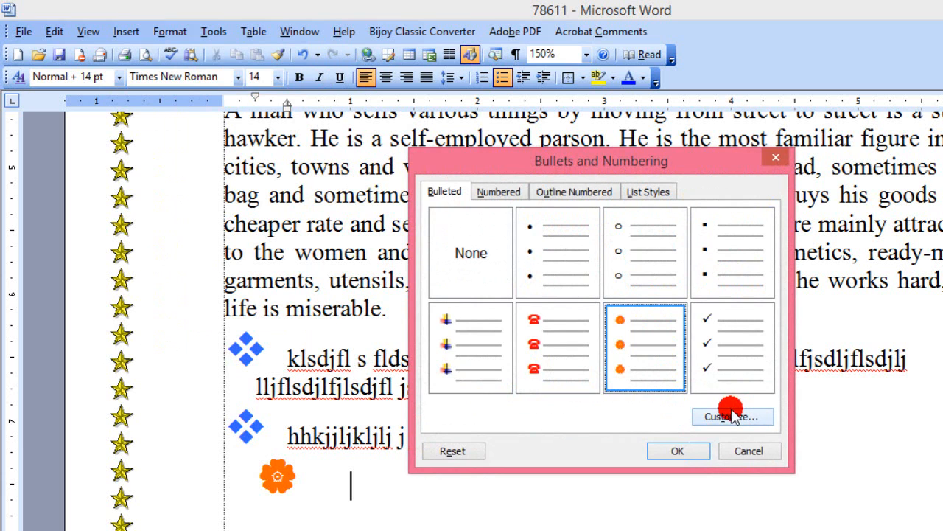
left_click(732, 417)
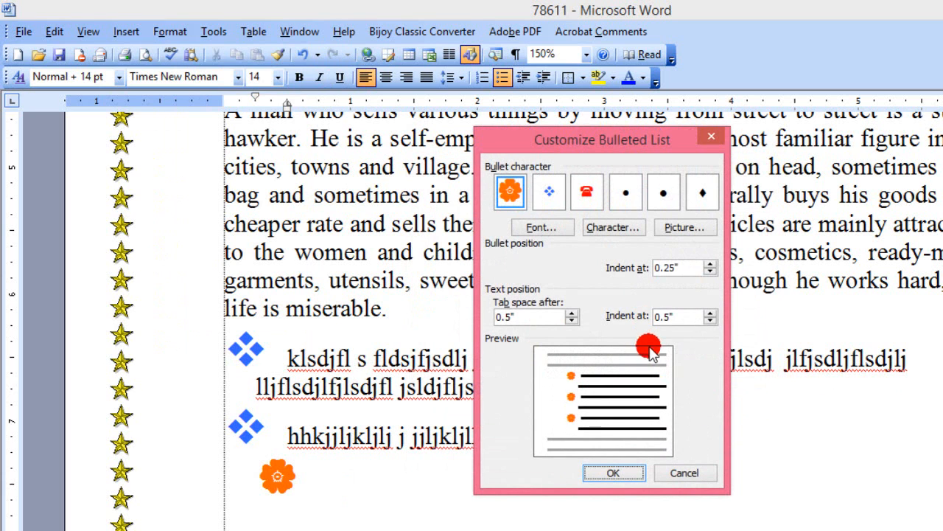
left_click(561, 229)
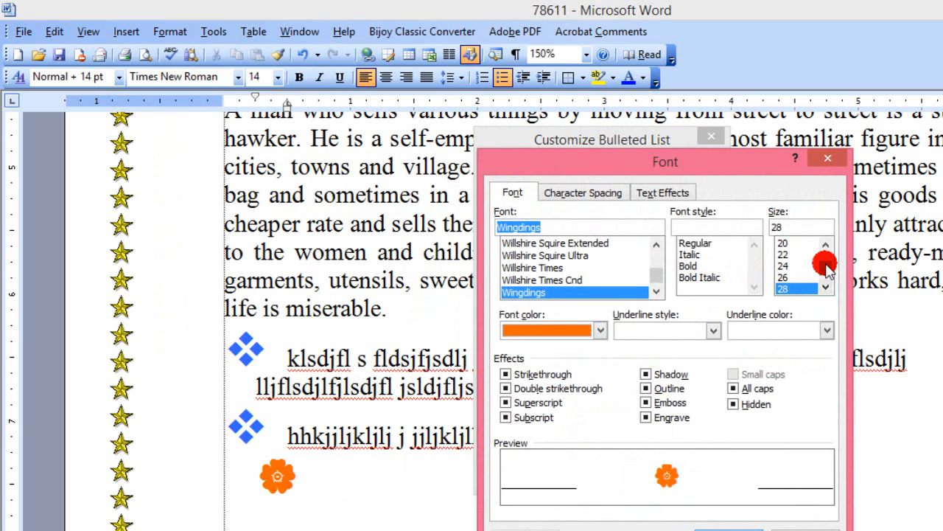
left_click(783, 243)
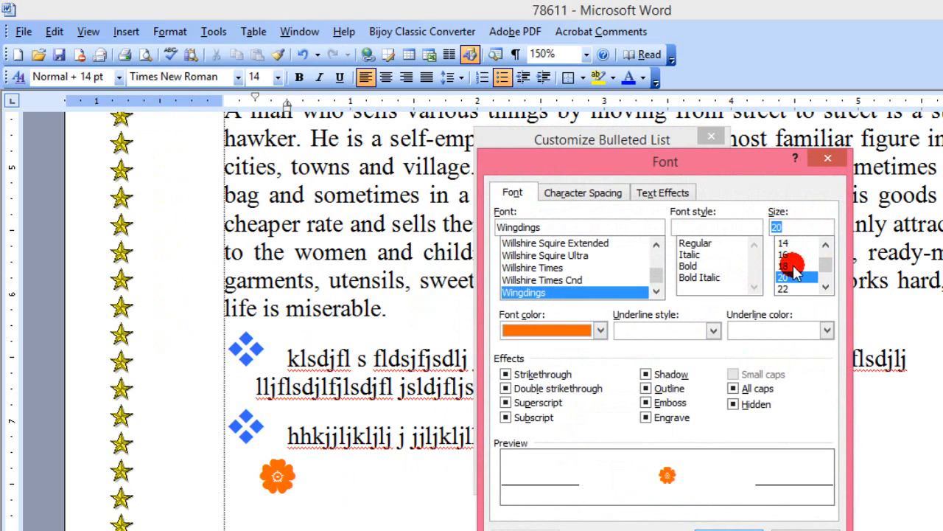
left_click(784, 254)
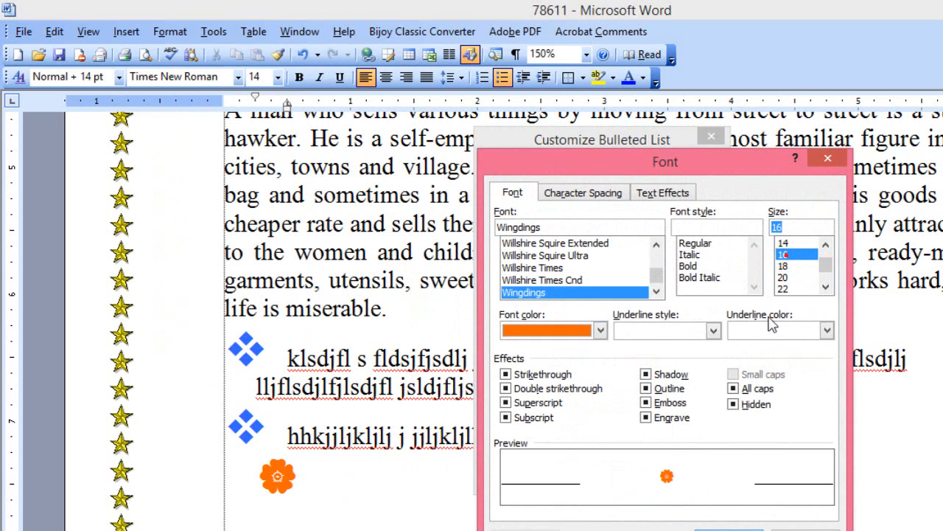
key("Return")
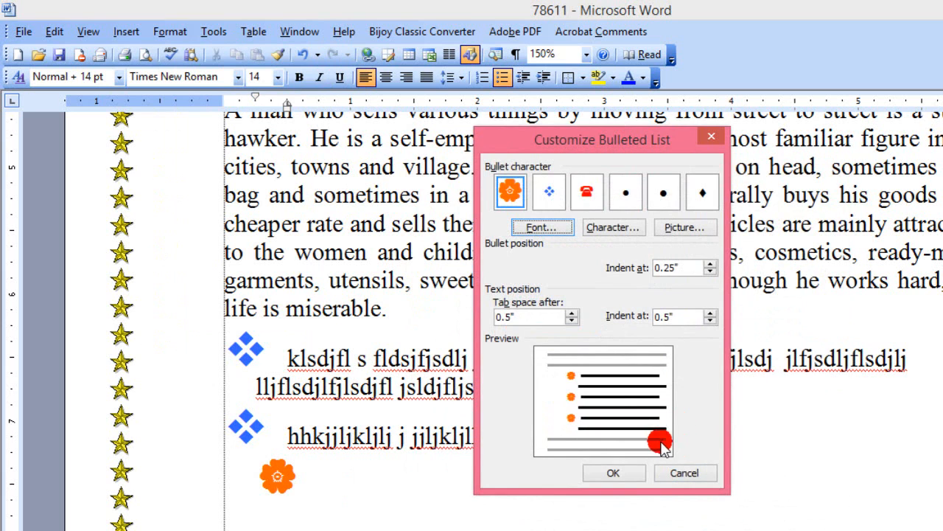
left_click(614, 471)
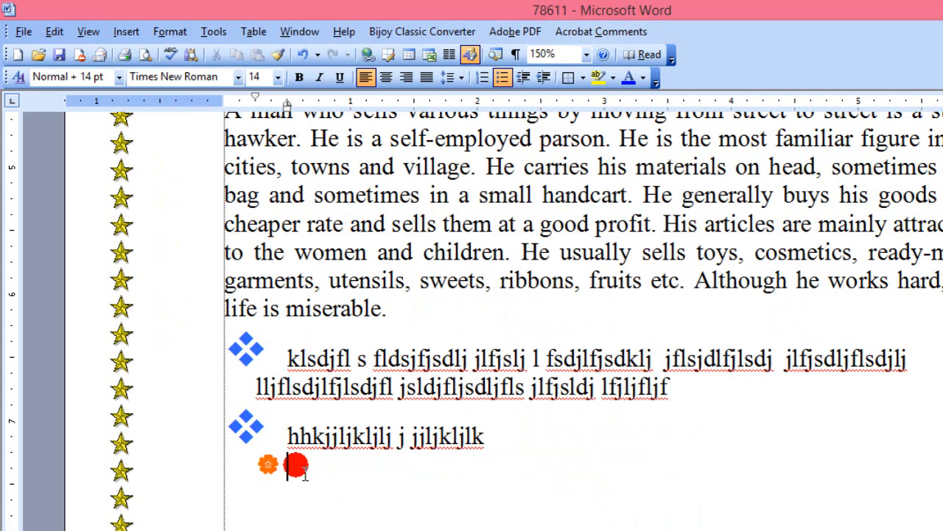
Replace the third item's flower bullet with the 1., 2., 3. numbering format
left_click(170, 31)
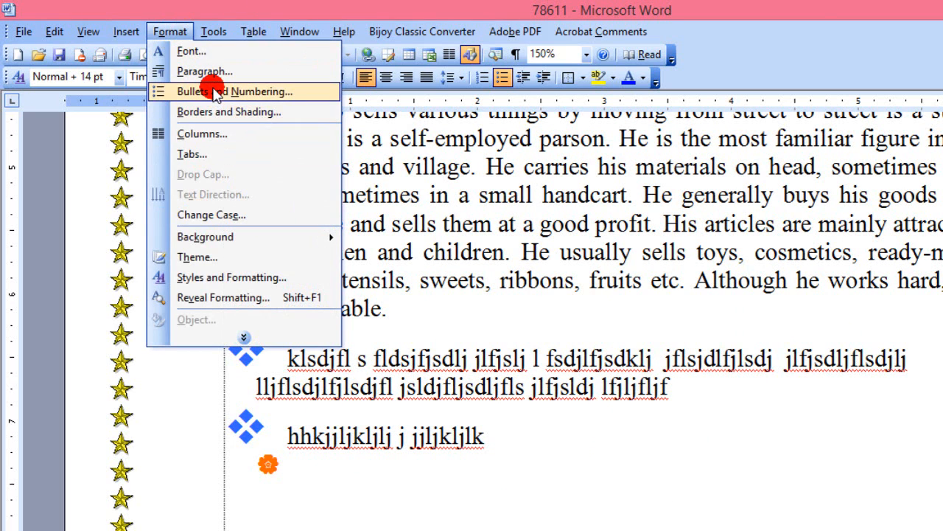
left_click(215, 92)
left_click(631, 368)
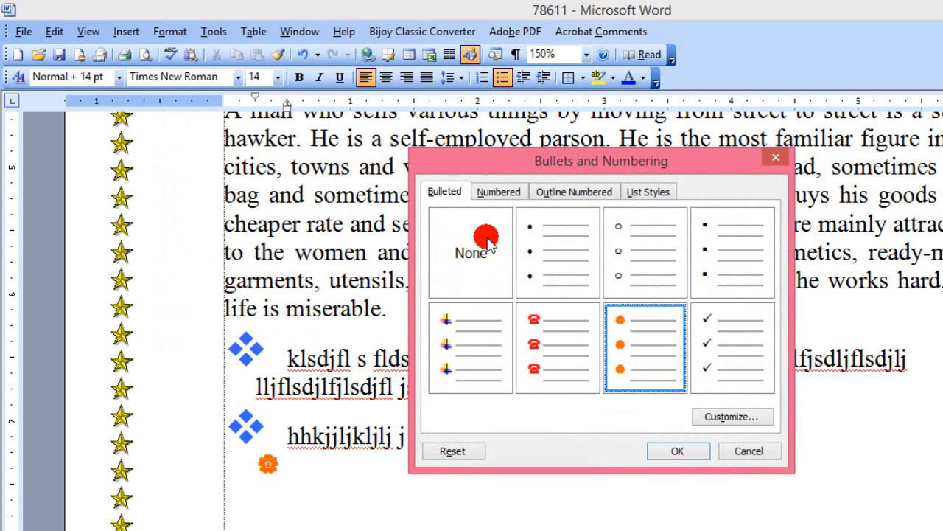
left_click(492, 193)
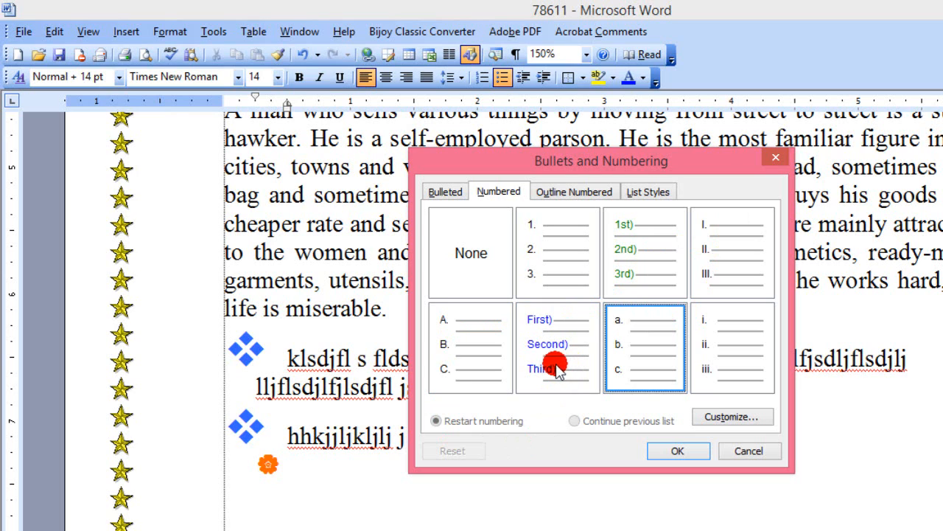
left_click(579, 253)
left_click(673, 454)
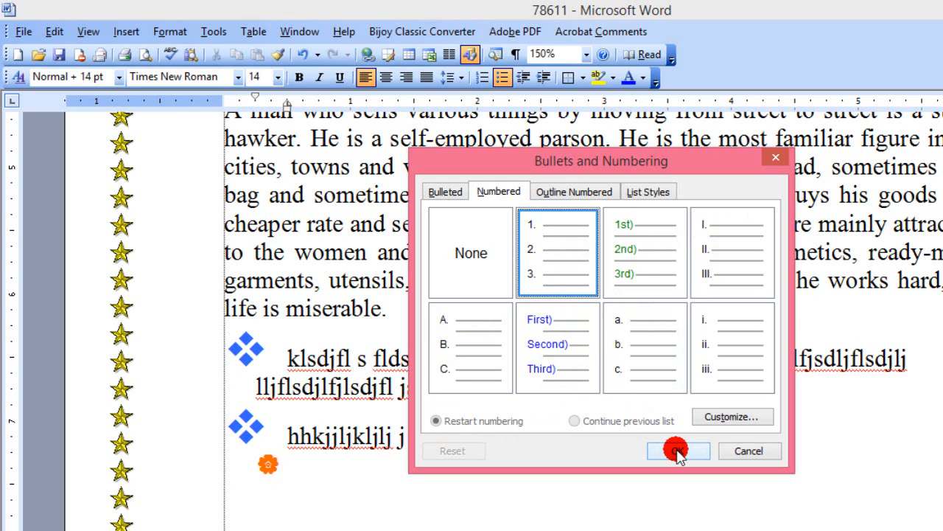
left_click(677, 451)
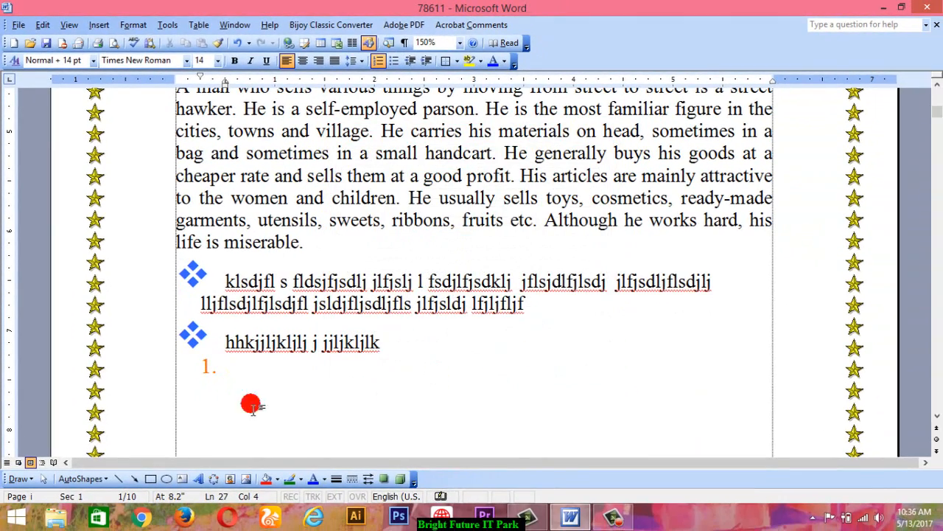
Fill in three numbered items with the sample text hjkhjkhkkjjkhjkh, bkhhkhkhjk and khkhkhkjh
type("kjjkhjkh")
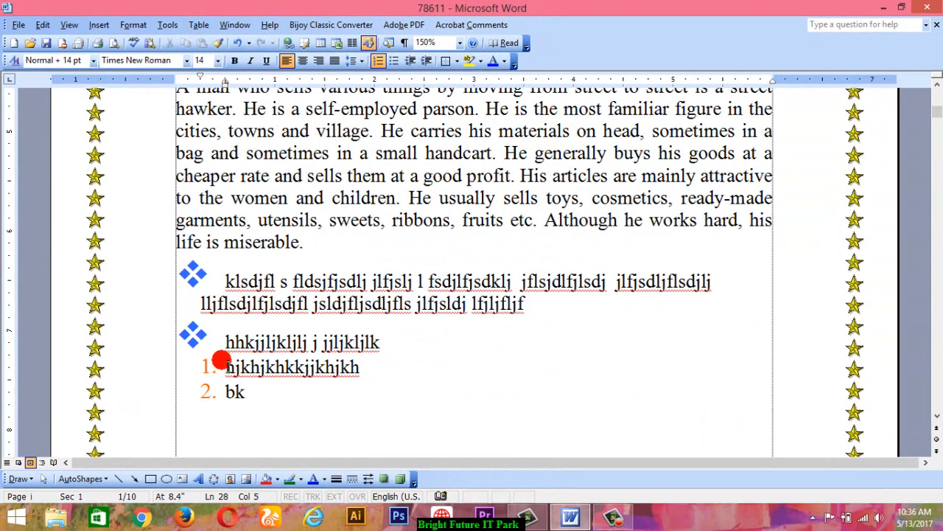
type("hkhjk")
type("hkhkhkjh")
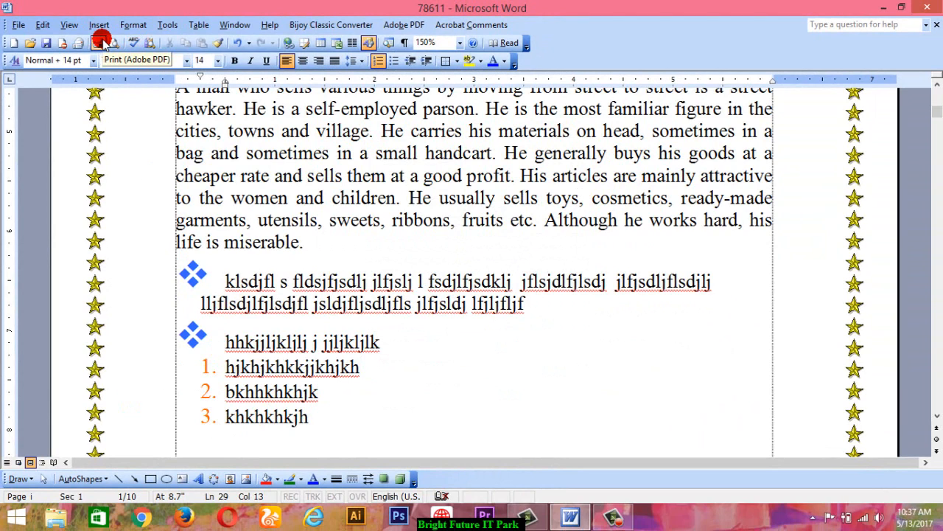
Customize the numbered list's number style to lowercase Roman numerals (i, ii, iii)
left_click(133, 27)
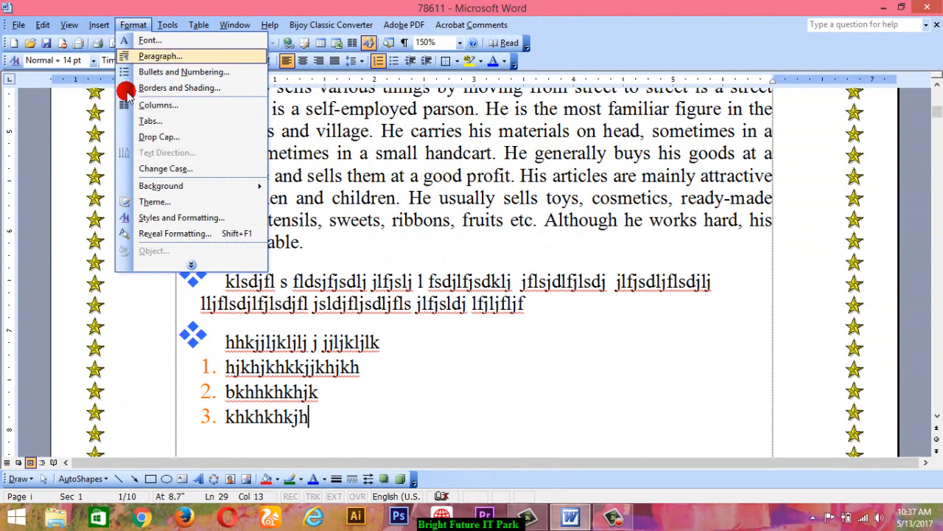
left_click(202, 71)
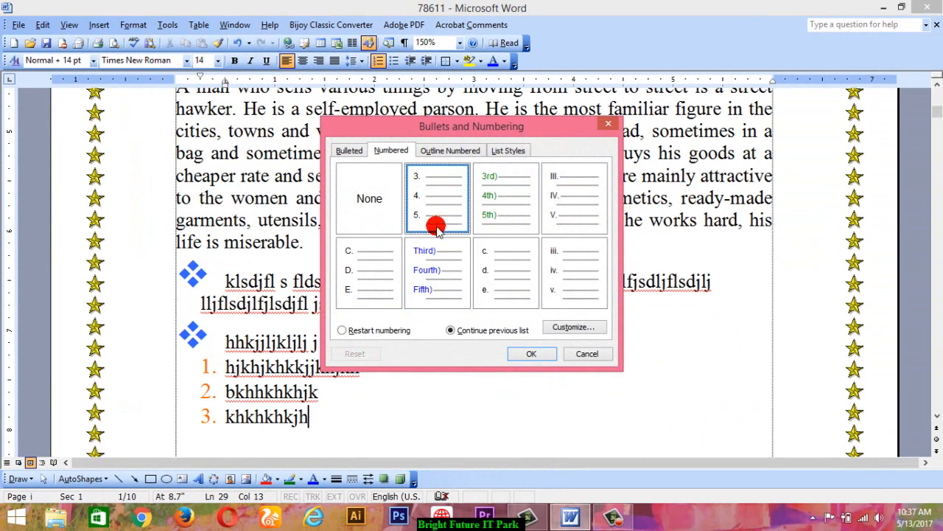
left_click(574, 327)
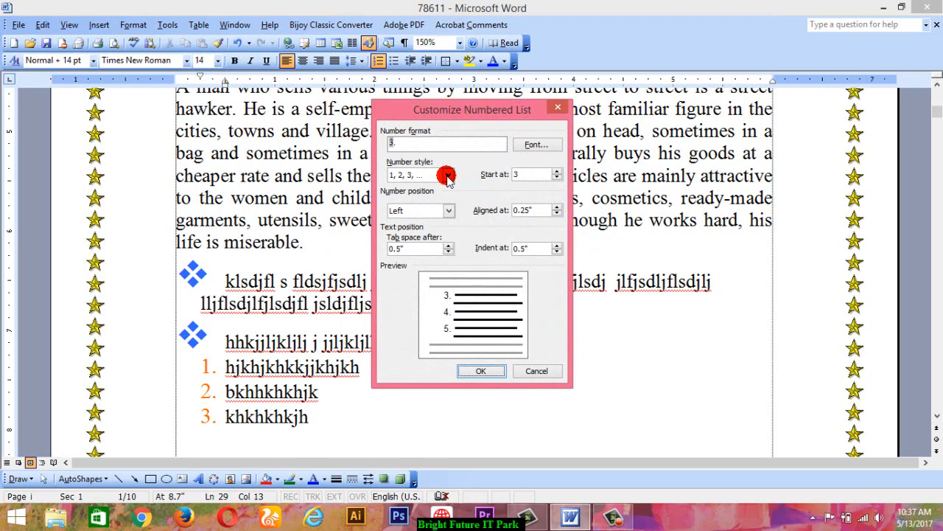
left_click(447, 175)
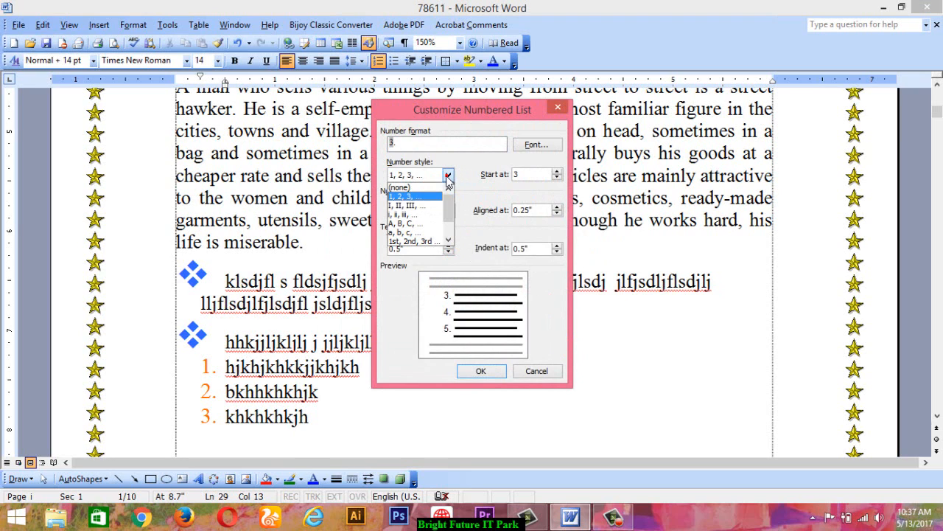
left_click(411, 205)
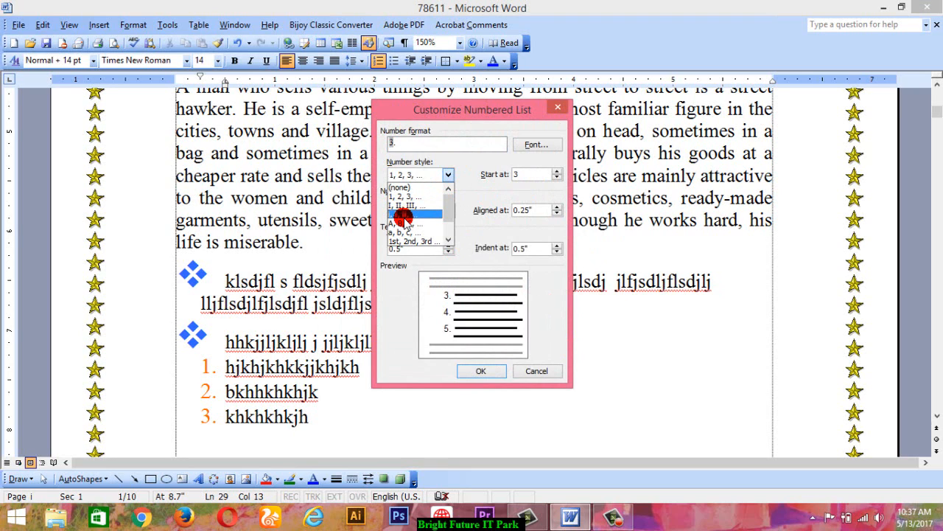
scroll(411, 225, "down", 1)
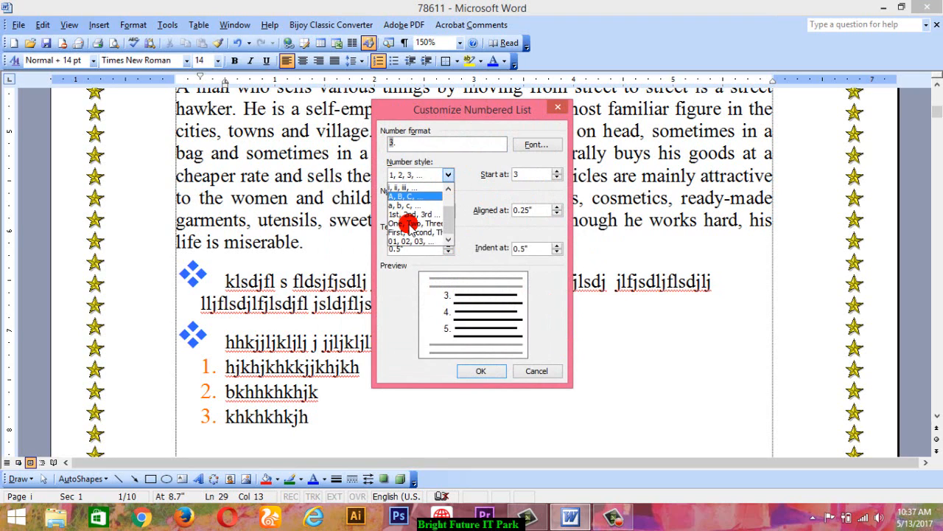
scroll(411, 221, "up", 1)
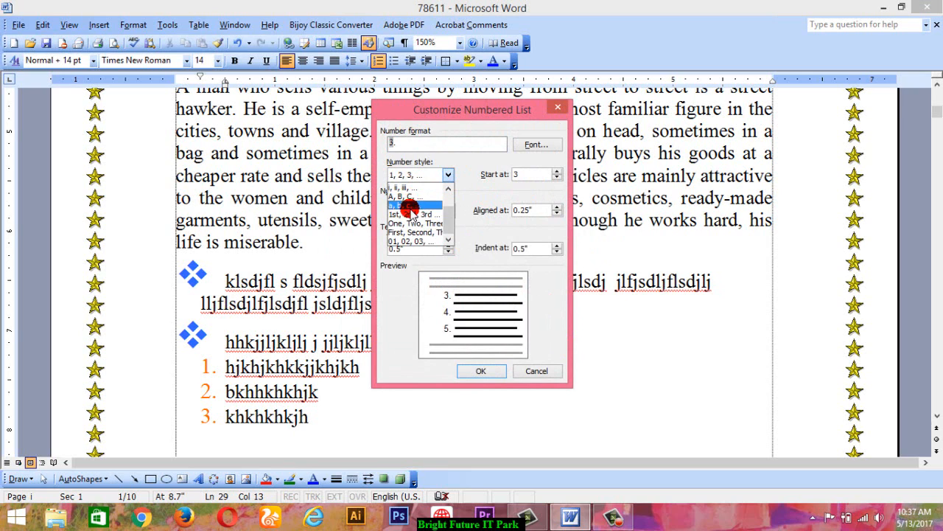
scroll(411, 213, "up", 1)
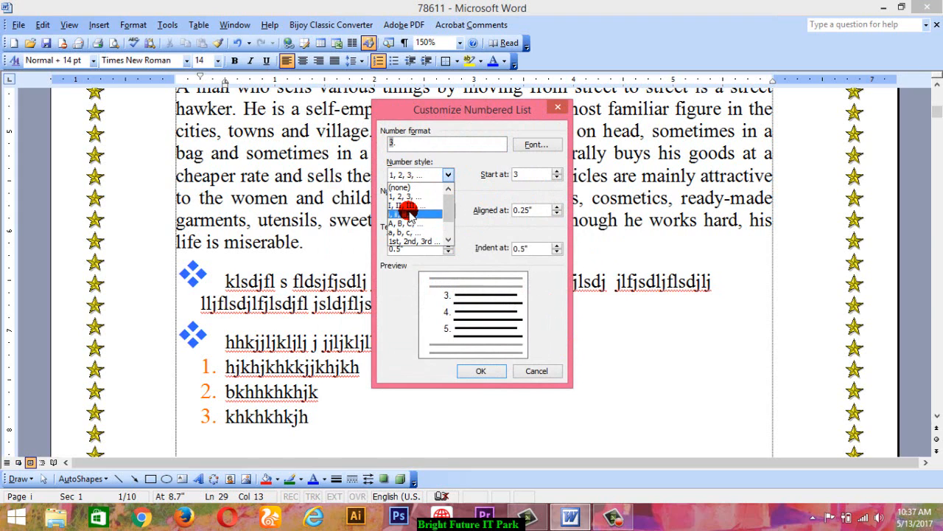
left_click(410, 214)
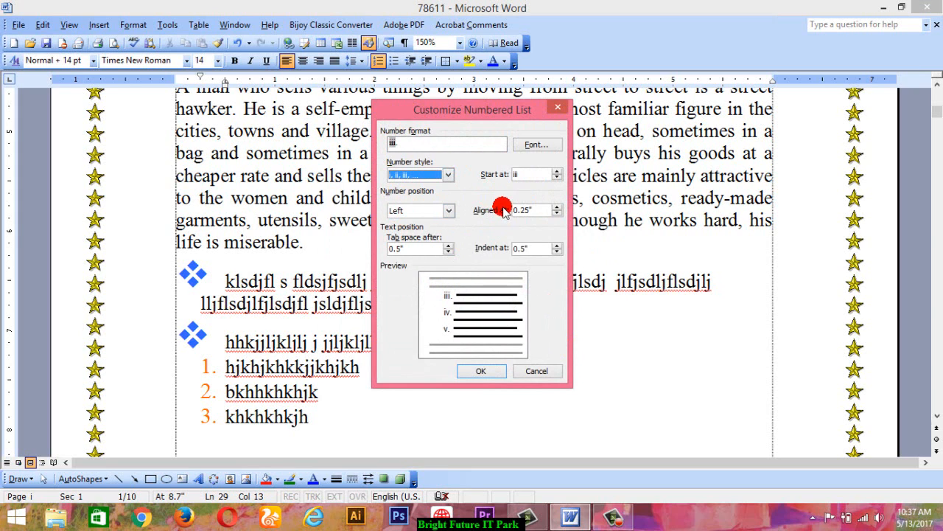
Set the list numbers' font color to red and apply the customized numbering to the list
left_click(534, 145)
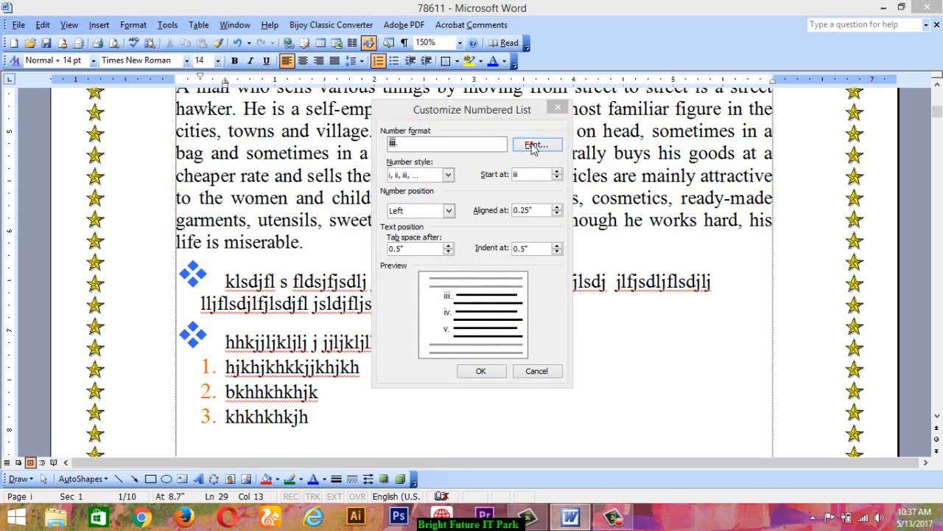
left_click(471, 258)
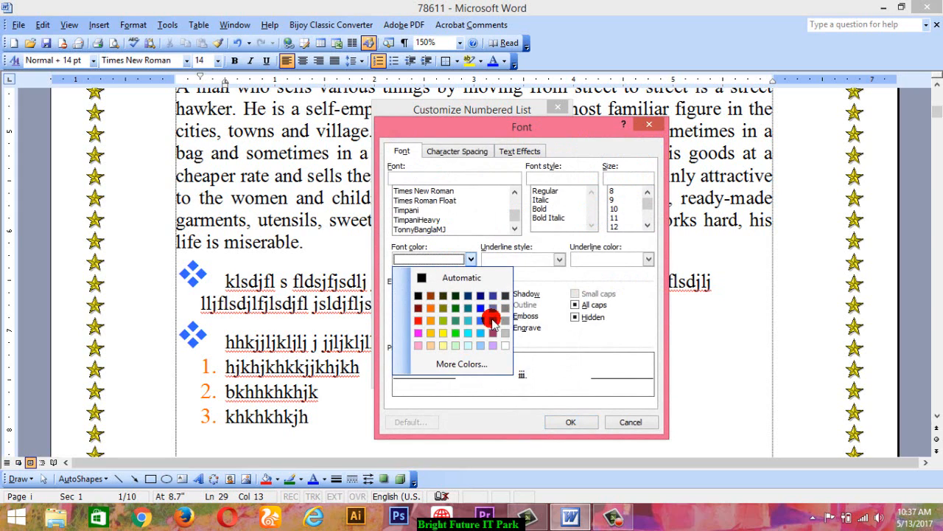
left_click(418, 322)
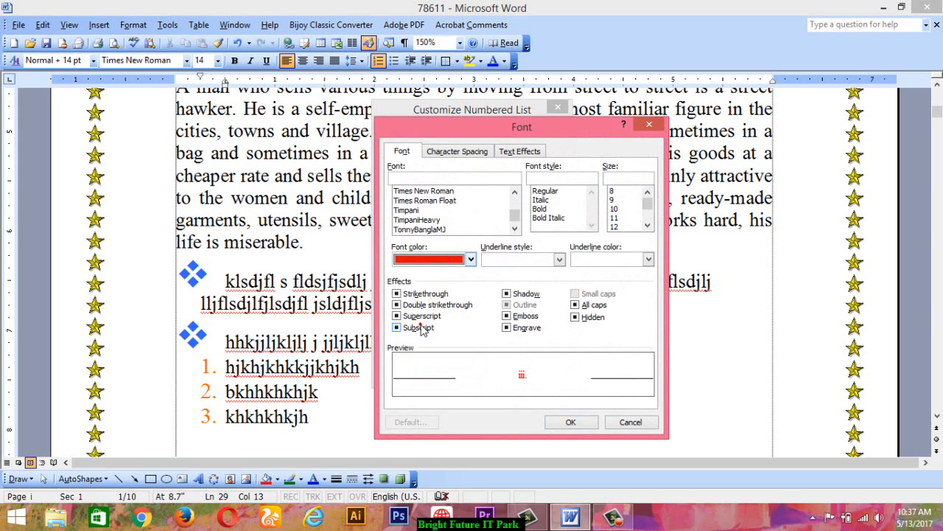
left_click(570, 421)
left_click(475, 373)
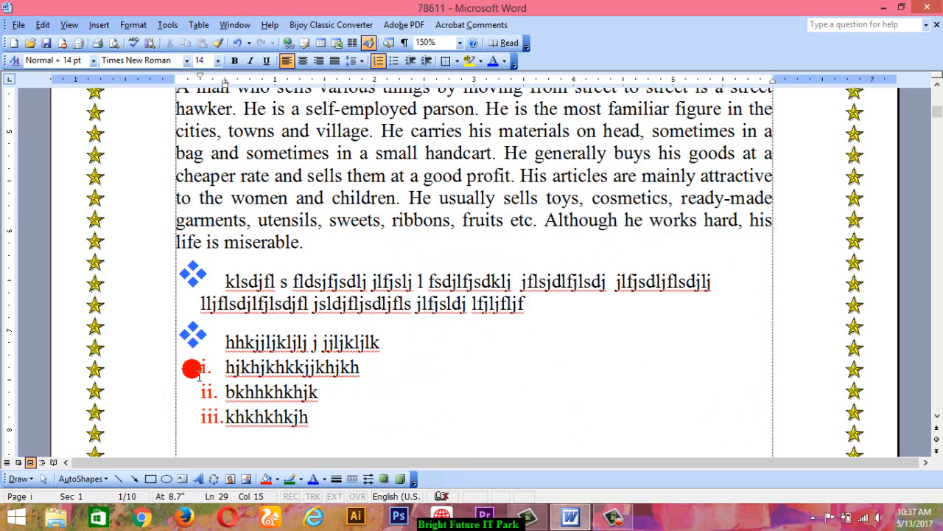
Add an unnumbered line reading nbbjbjh below the third numbered item, with its numbering format set to None
key("Return")
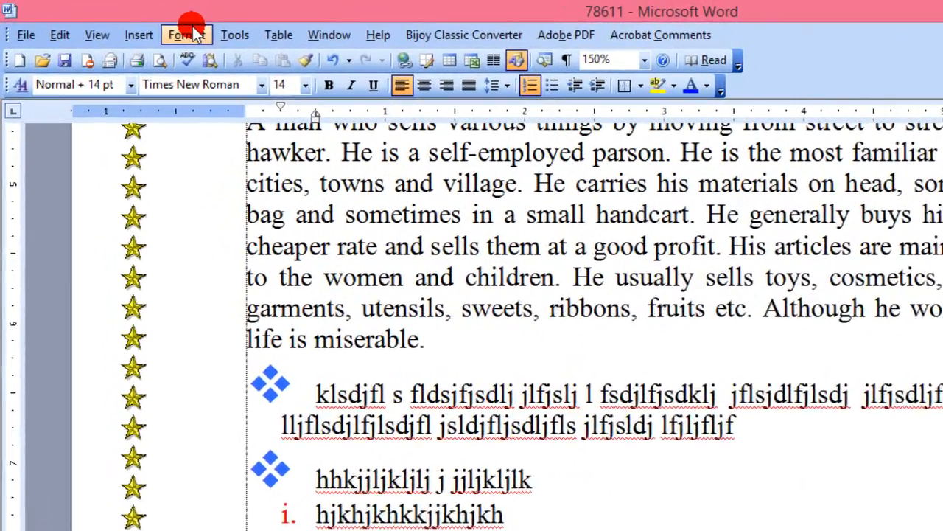
left_click(136, 24)
left_click(315, 130)
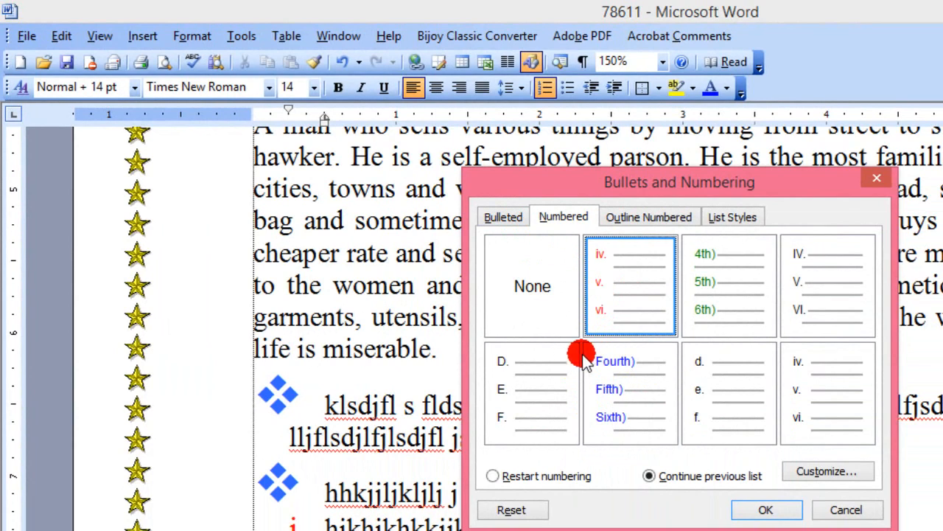
left_click(536, 290)
left_click(757, 515)
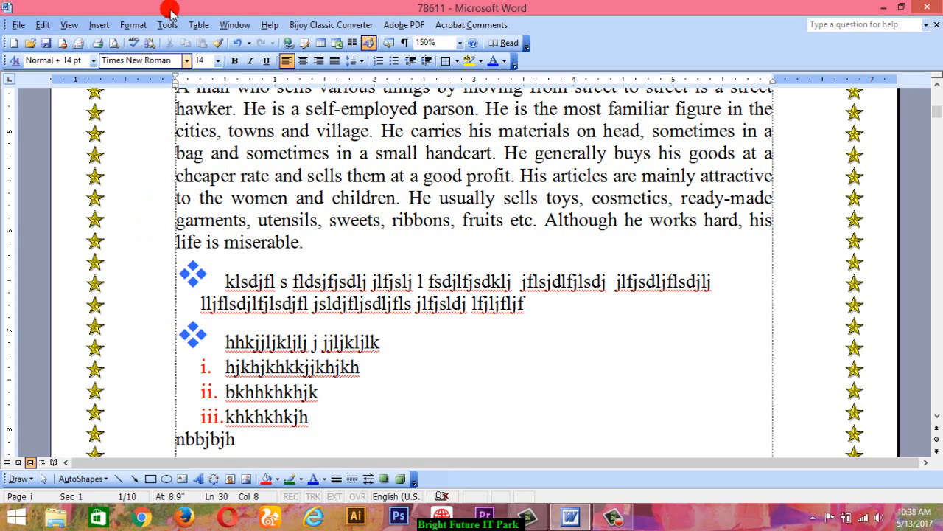
Review the Bulleted, Numbered, Outline Numbered and List Styles options of Bullets and Numbering, leaving the list formatting as it is
left_click(134, 25)
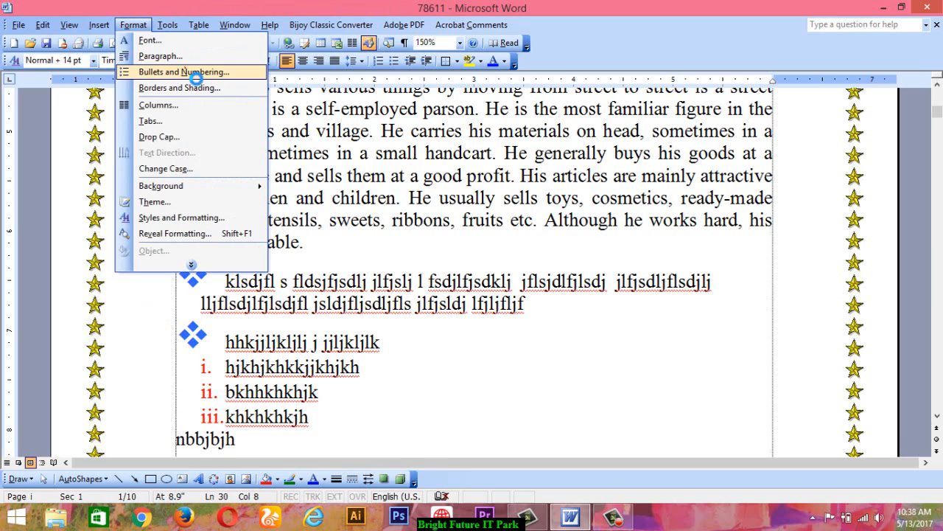
left_click(188, 72)
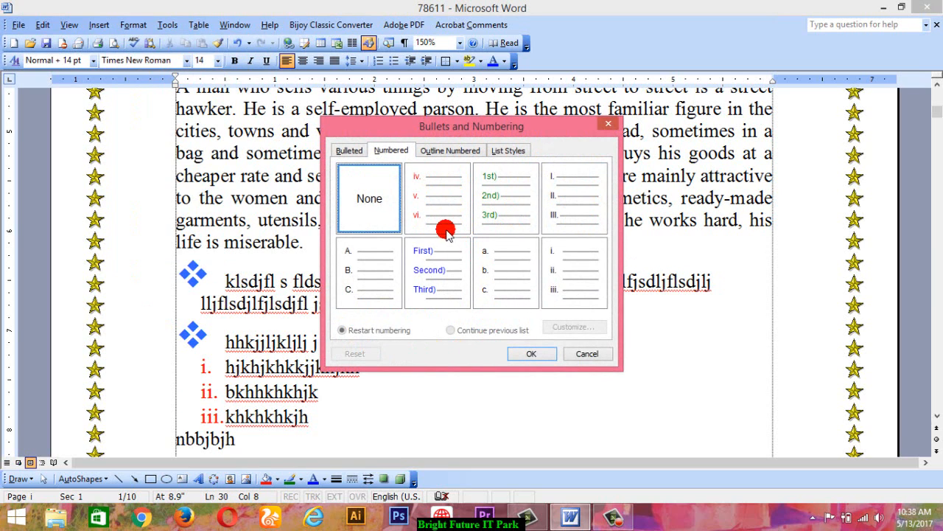
left_click(446, 153)
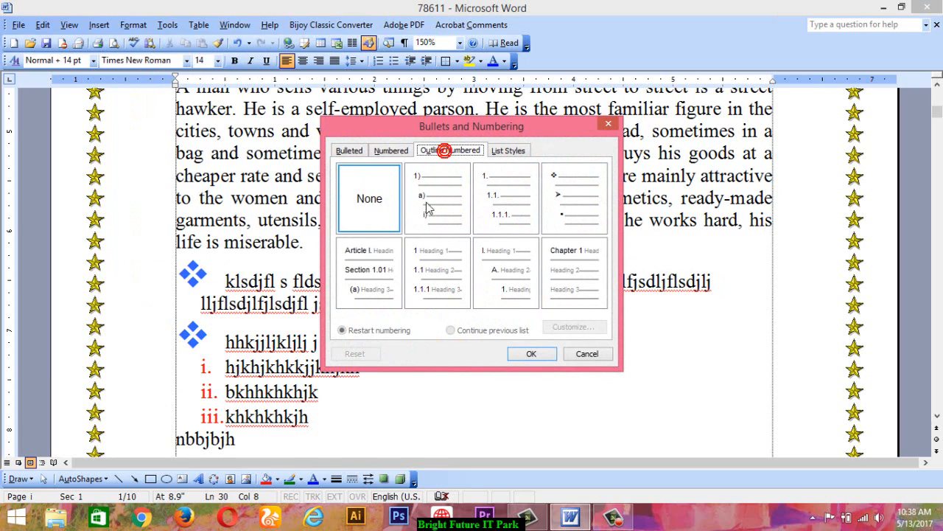
left_click(509, 152)
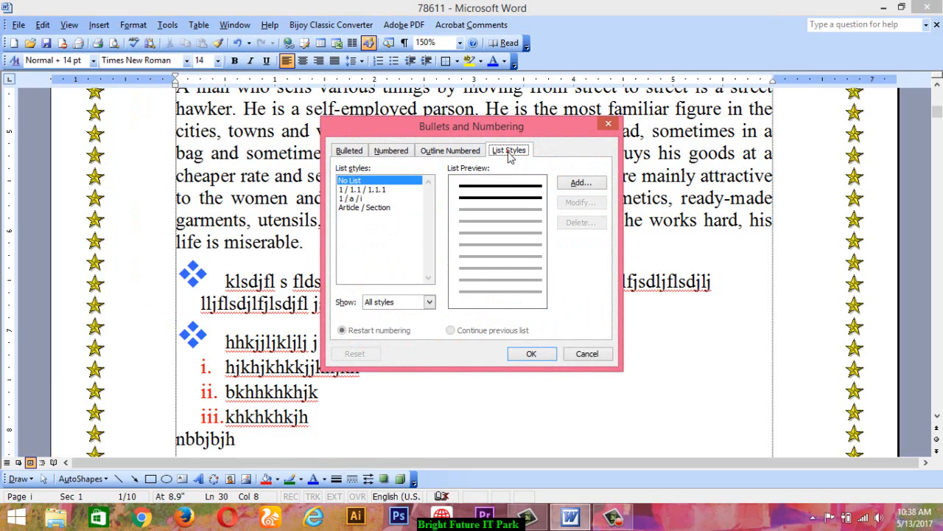
left_click(439, 151)
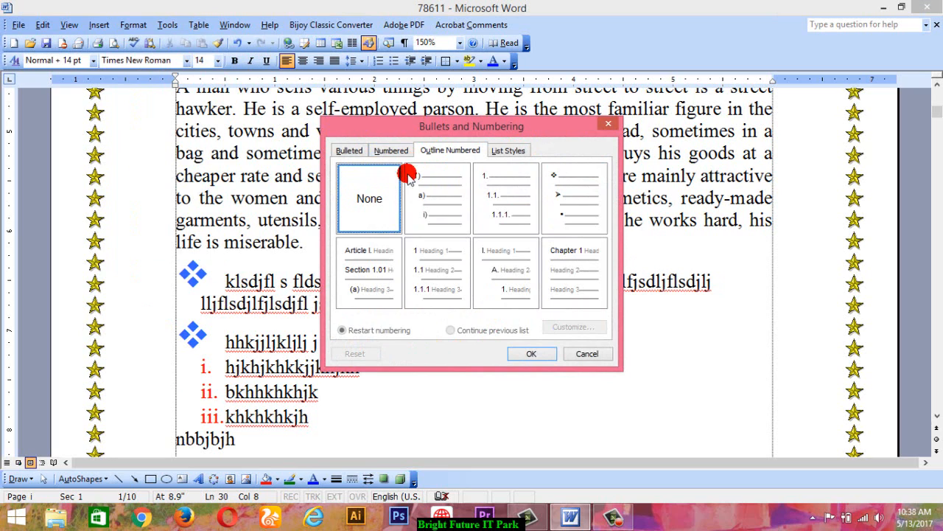
left_click(347, 151)
left_click(394, 152)
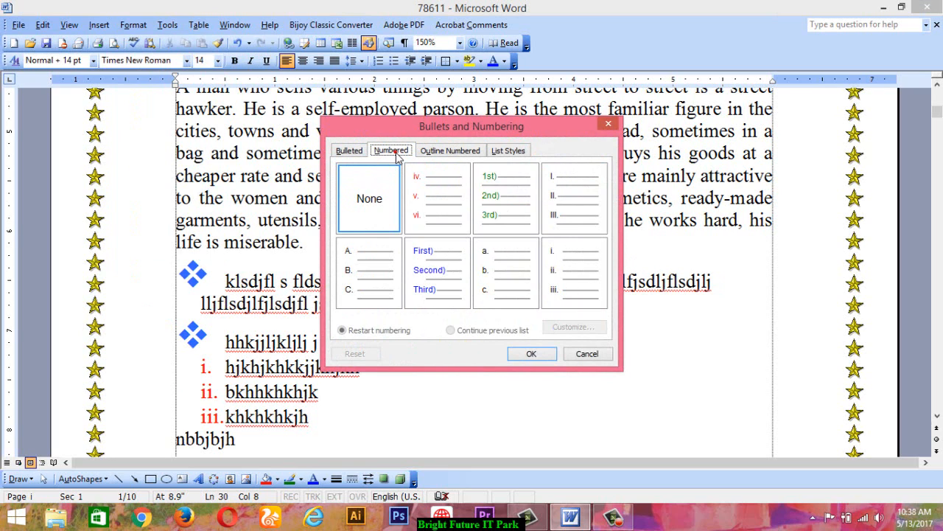
left_click(352, 151)
left_click(346, 151)
left_click(390, 151)
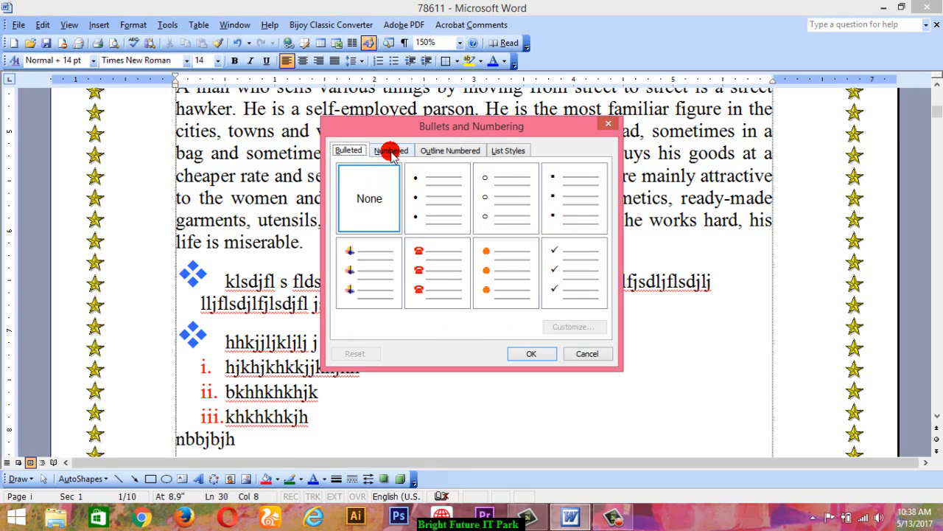
left_click(532, 351)
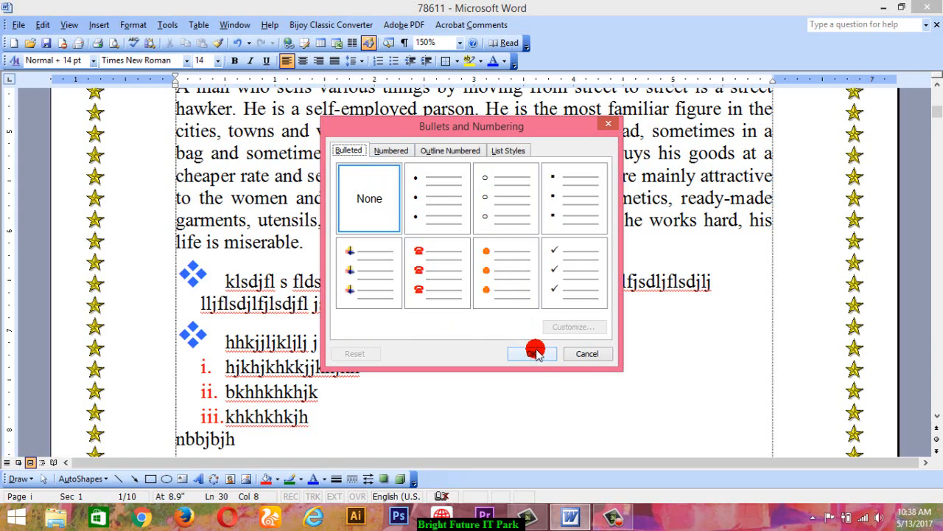
left_click(588, 355)
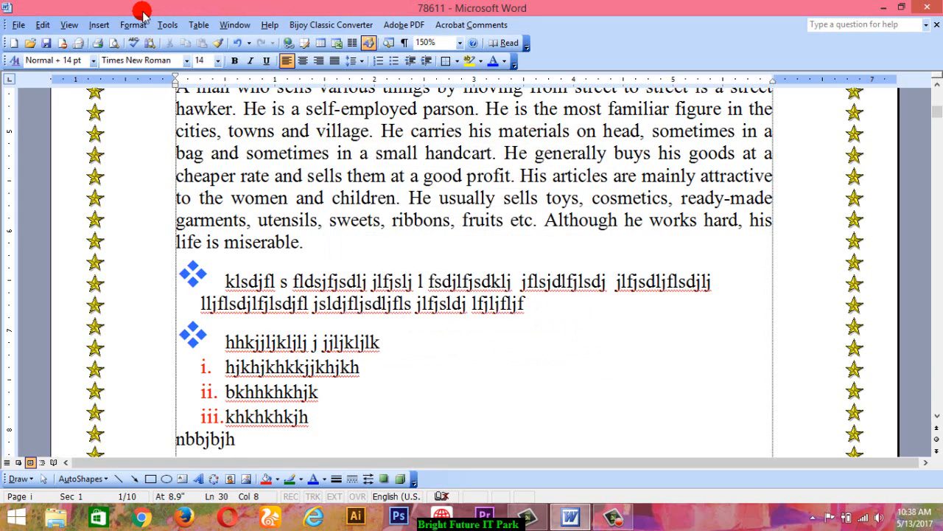
Select the whole "A Street Hawker" heading paragraph and open its Borders and Shading settings
left_click(134, 24)
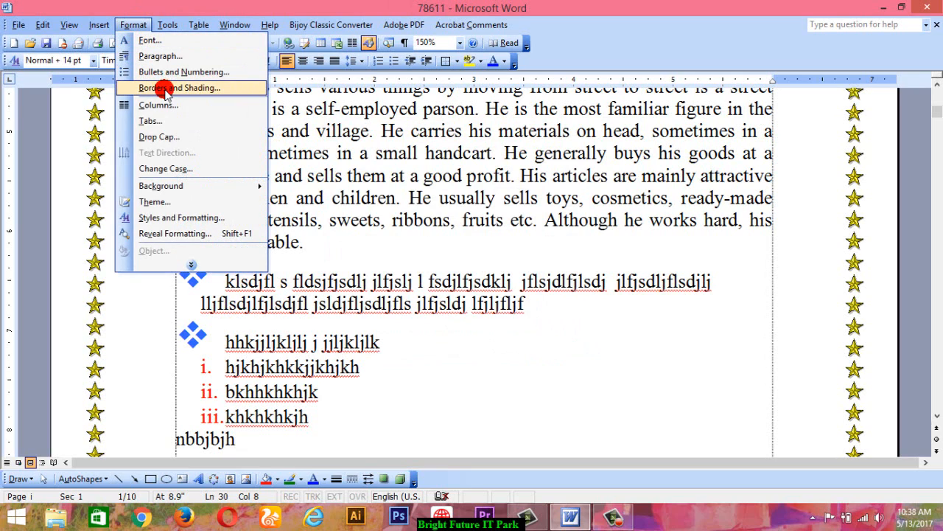
left_click(373, 319)
scroll(371, 312, "up", 4)
scroll(372, 316, "down", 2)
scroll(372, 316, "up", 2)
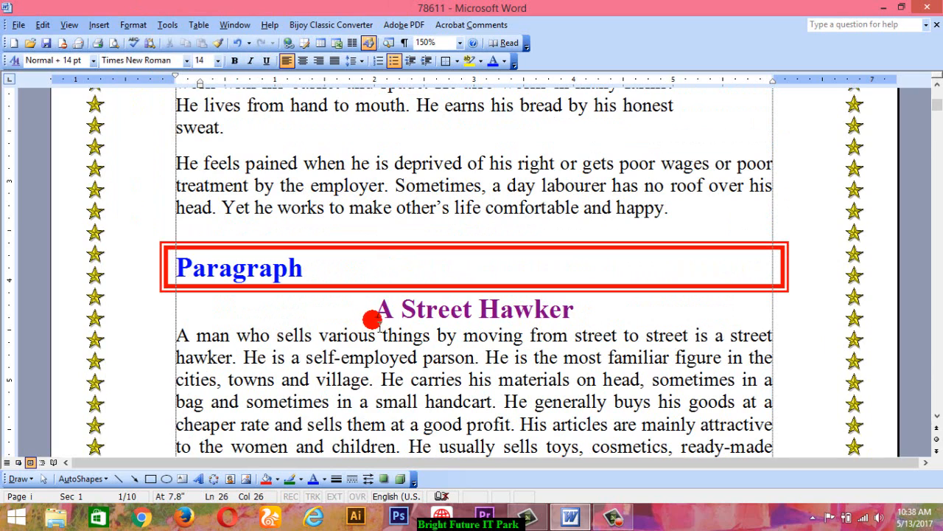
left_click_drag(381, 320, 518, 316)
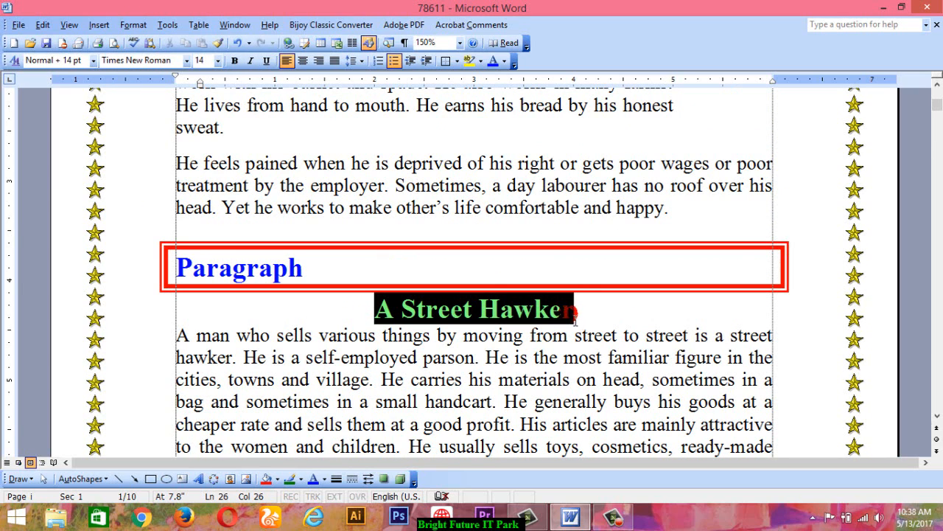
left_click_drag(577, 317, 581, 318)
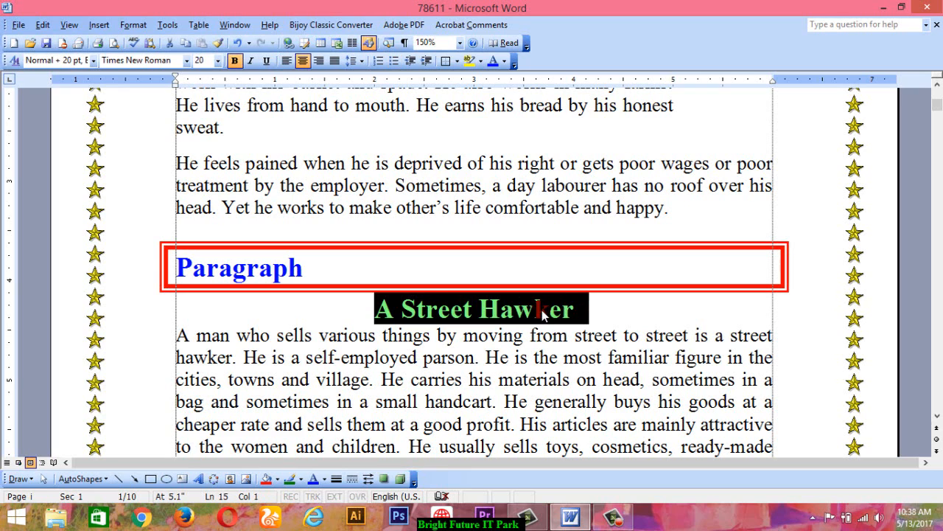
left_click_drag(175, 267, 323, 269)
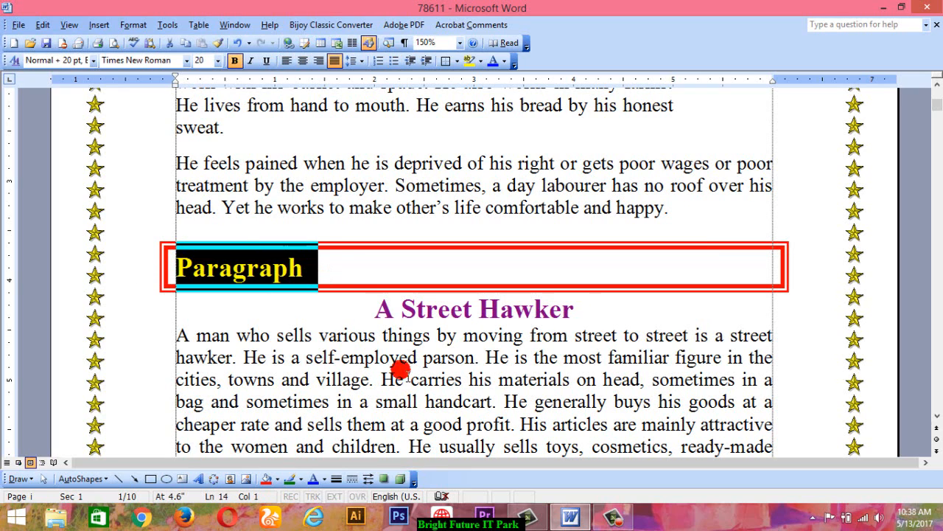
left_click(374, 312)
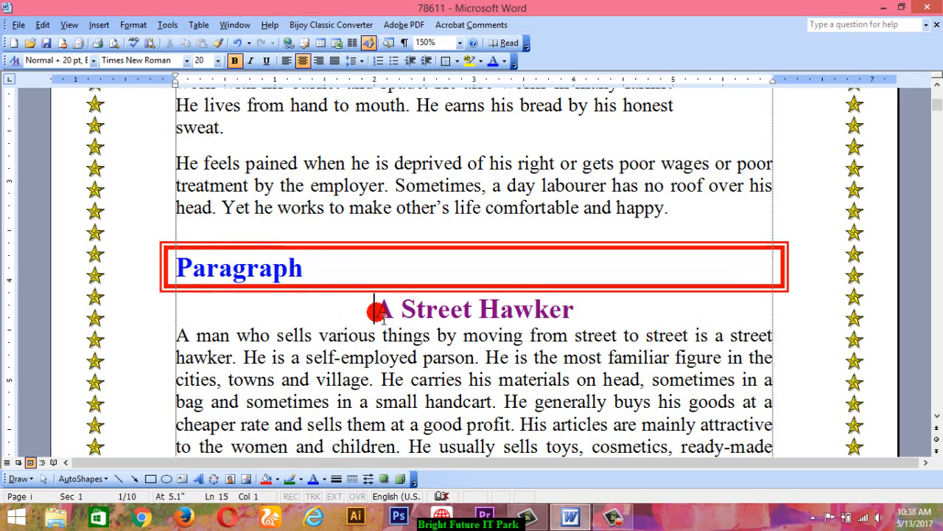
left_click_drag(376, 315, 569, 315)
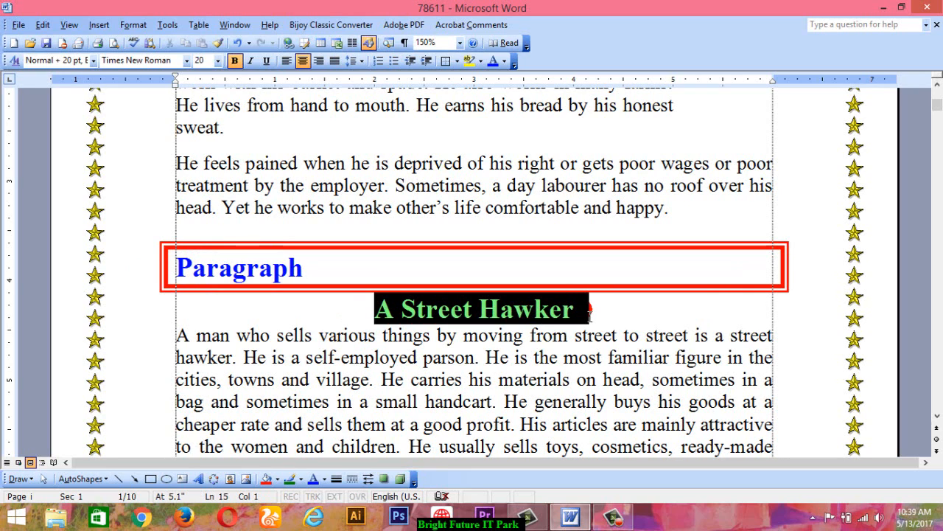
mouse_move(590, 315)
left_mouse_down()
mouse_move(578, 316)
mouse_move(603, 315)
left_mouse_up()
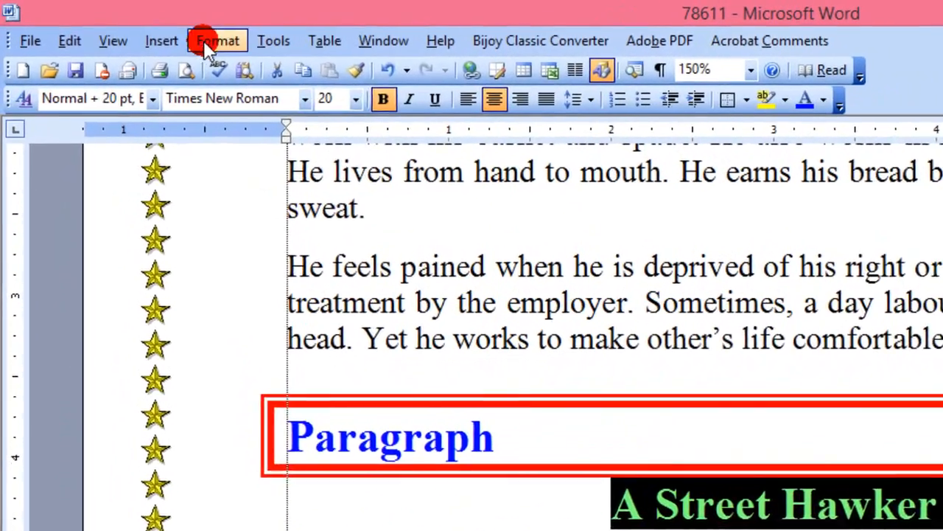
left_click(133, 24)
left_click(295, 151)
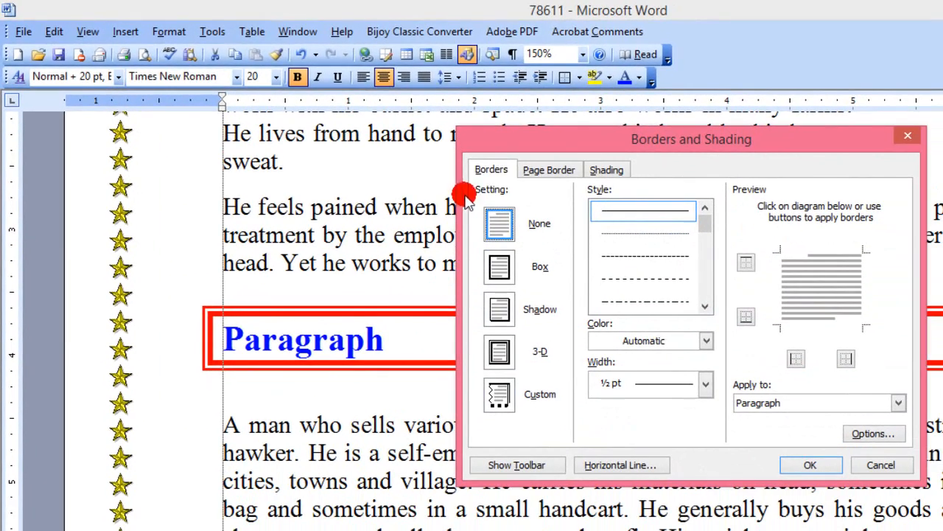
Configure a Box border for the heading paragraph with a 3 pt double-line style in green
left_click(498, 266)
left_click(708, 221)
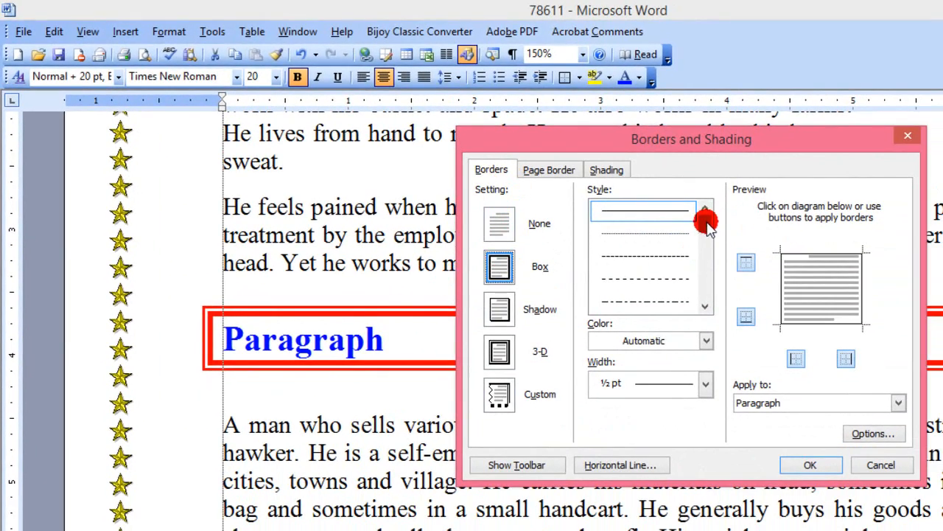
left_click_drag(708, 229, 705, 262)
left_click(647, 231)
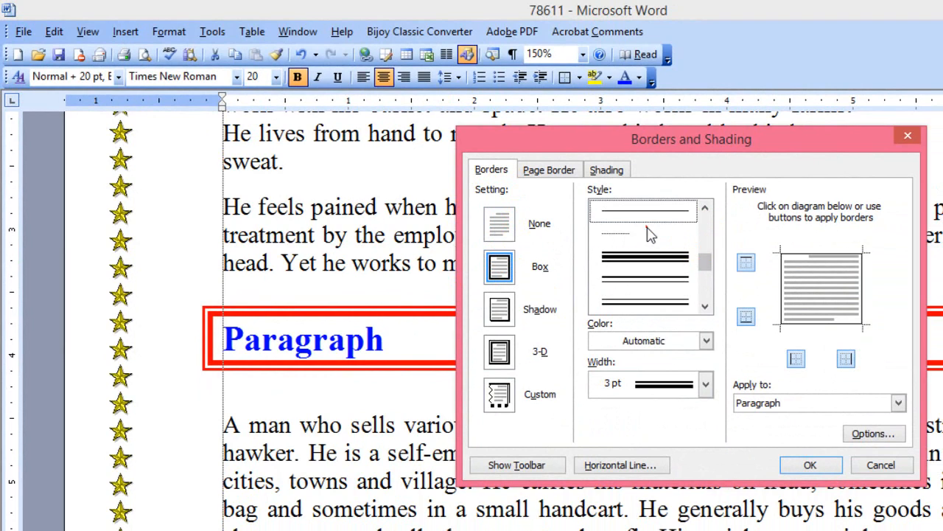
left_click(655, 342)
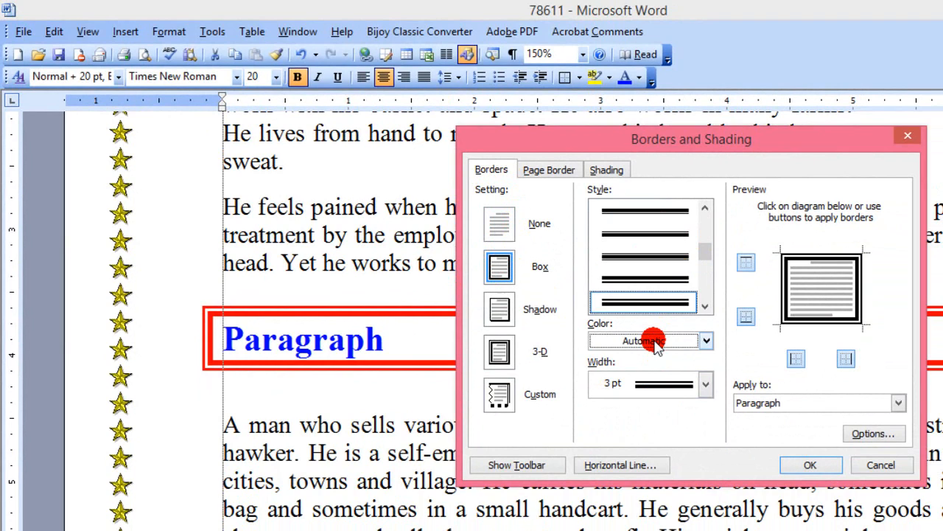
left_click(601, 419)
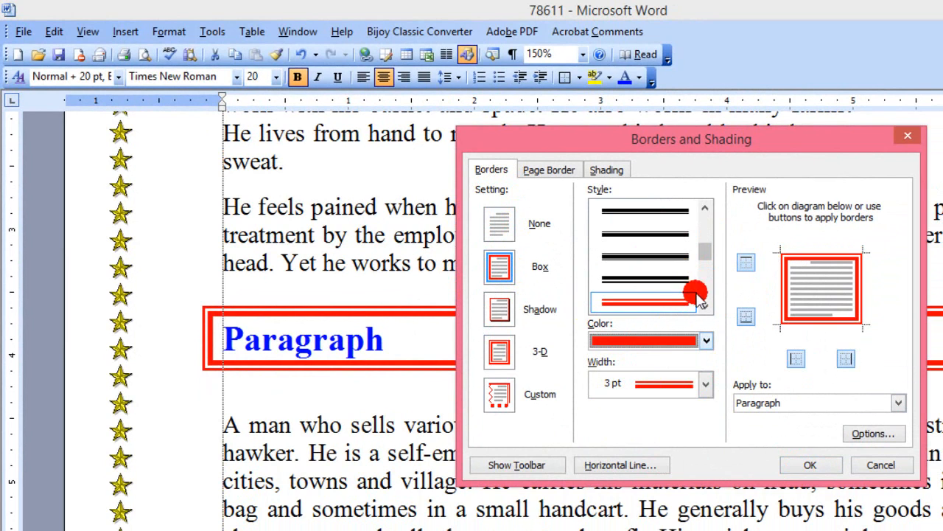
left_click(645, 341)
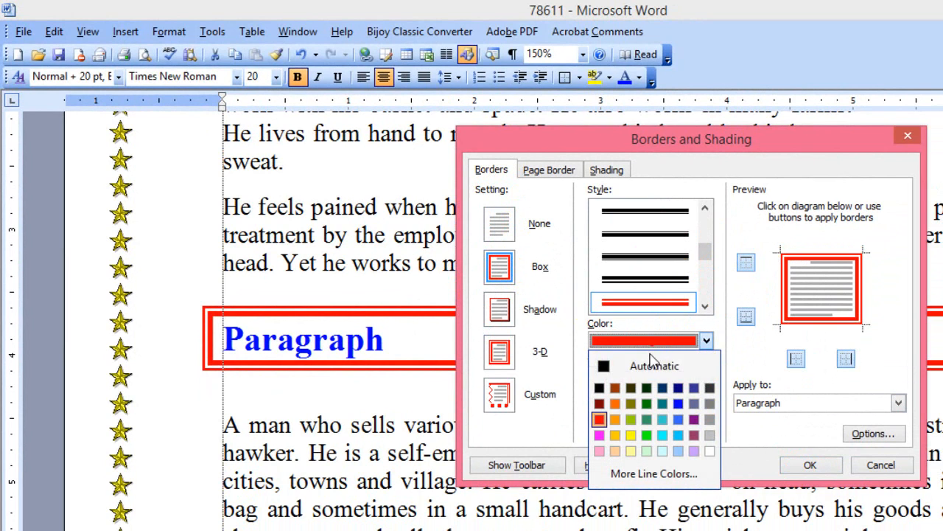
left_click(647, 404)
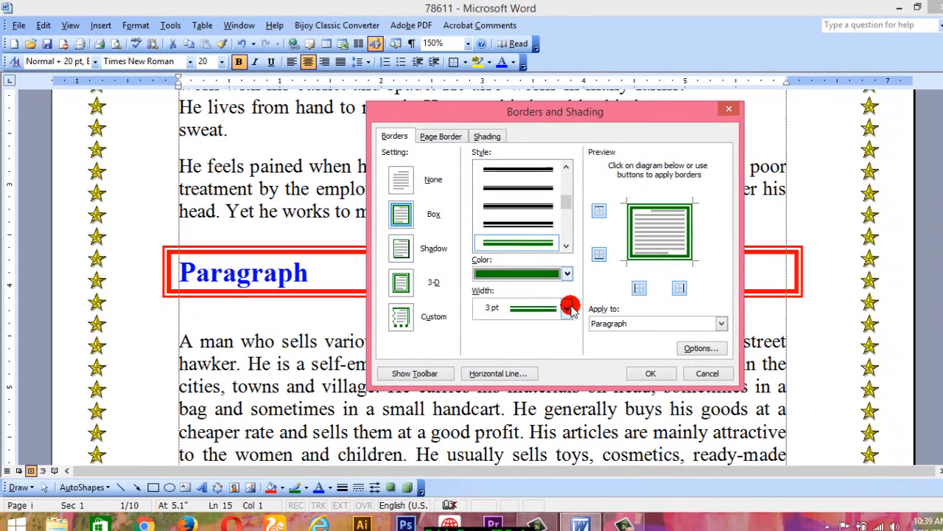
Set the green border's width to ¾ pt, apply it to the heading paragraph, and undo the border
left_click(640, 349)
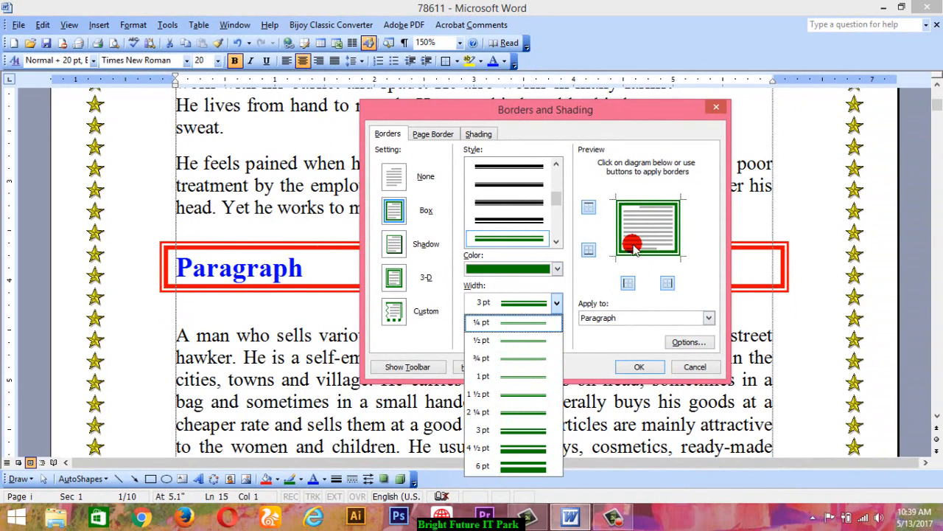
left_click(507, 340)
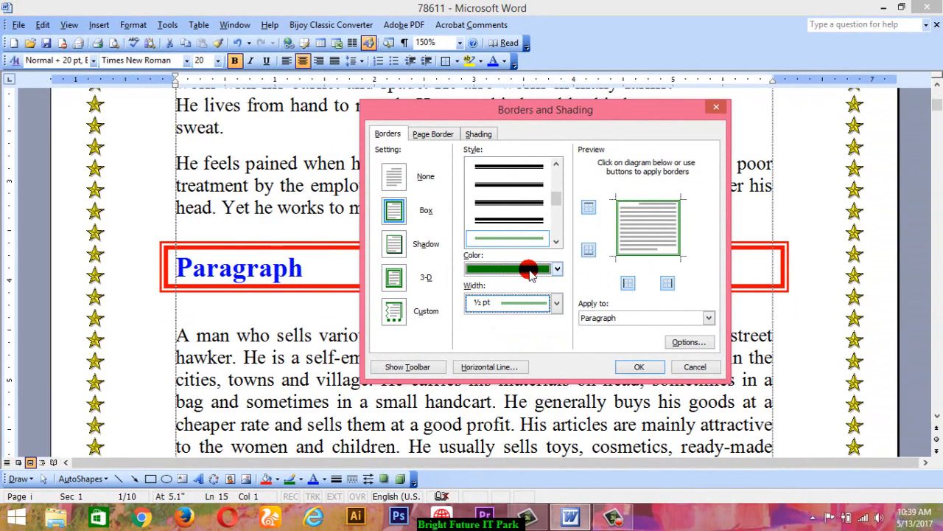
left_click(530, 300)
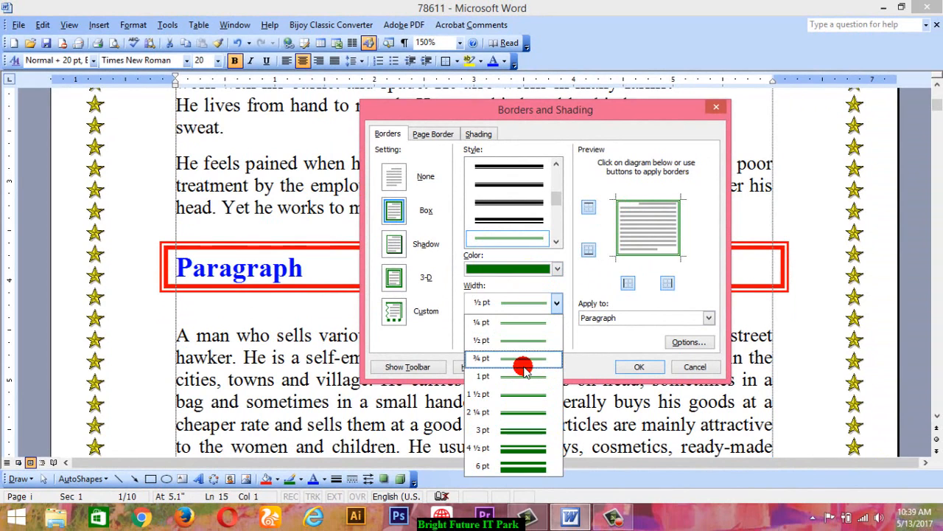
left_click(524, 367)
left_click(638, 366)
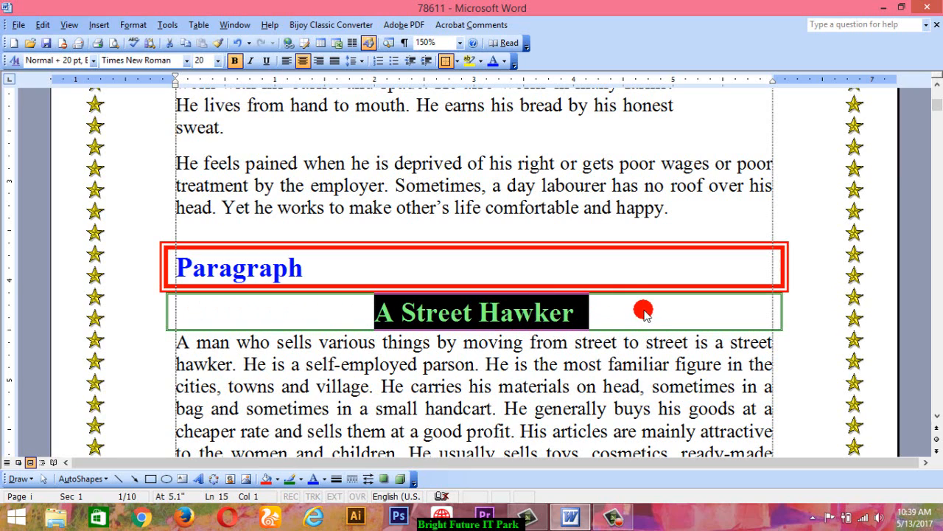
key("ctrl+z")
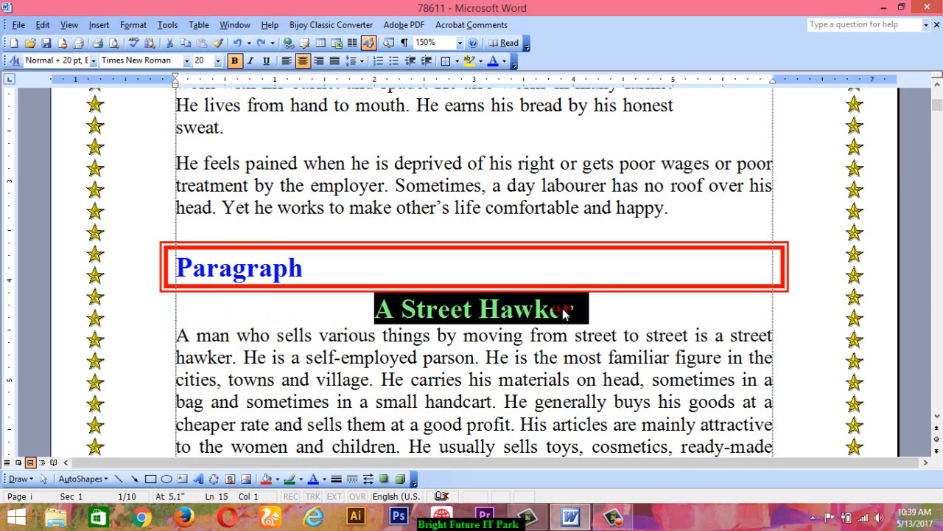
Select only the "A Street Hawker" heading text without its paragraph mark and open its Borders and Shading settings
left_click(515, 315)
left_click_drag(385, 315, 582, 313)
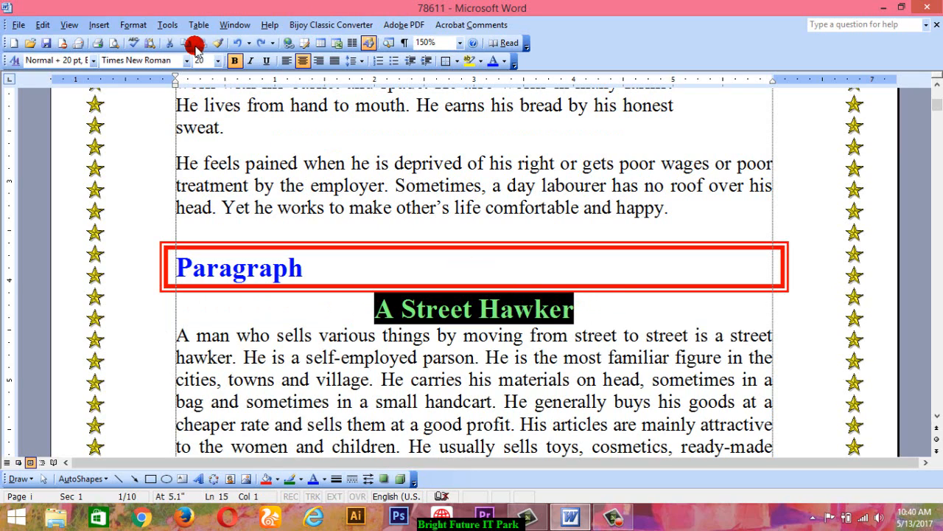
left_click(140, 24)
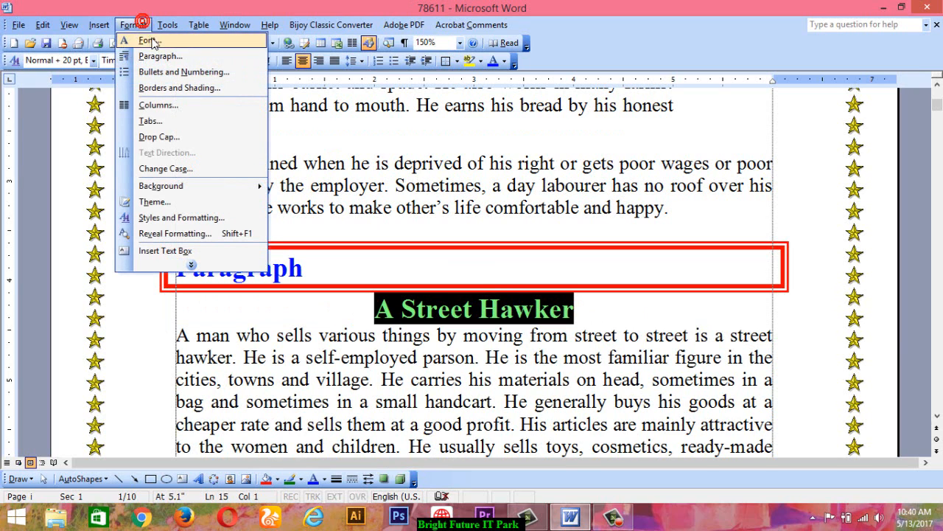
left_click(177, 89)
Apply a Box border to the heading text with a 3 pt double-line style in blue
left_click(393, 211)
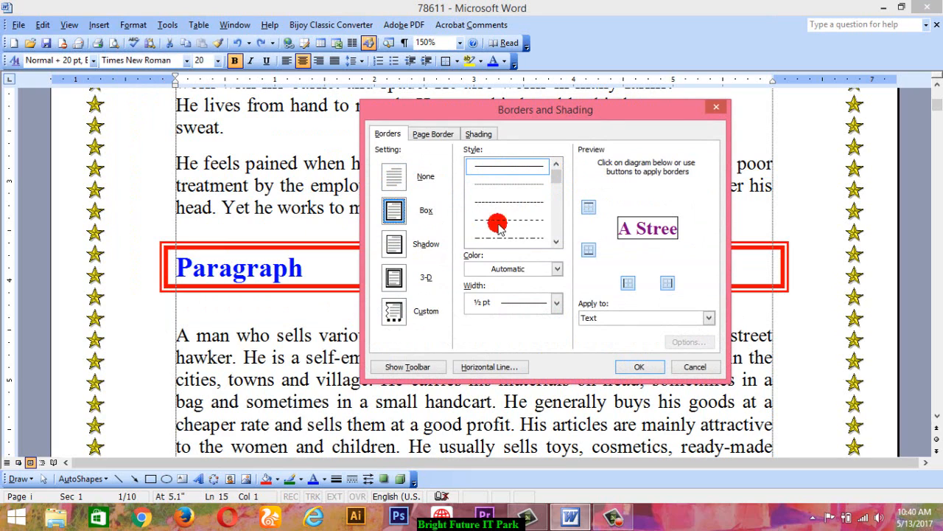
left_click_drag(558, 184, 553, 196)
left_click(523, 214)
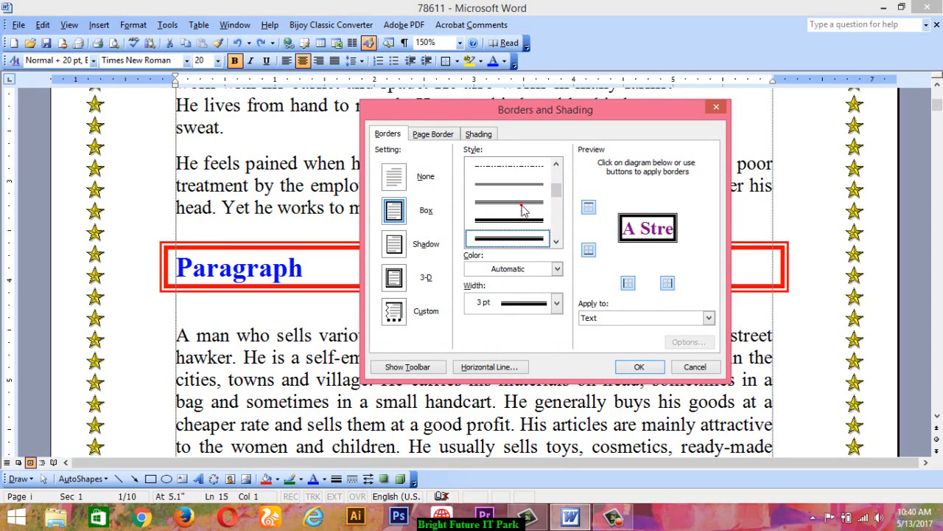
left_click(509, 270)
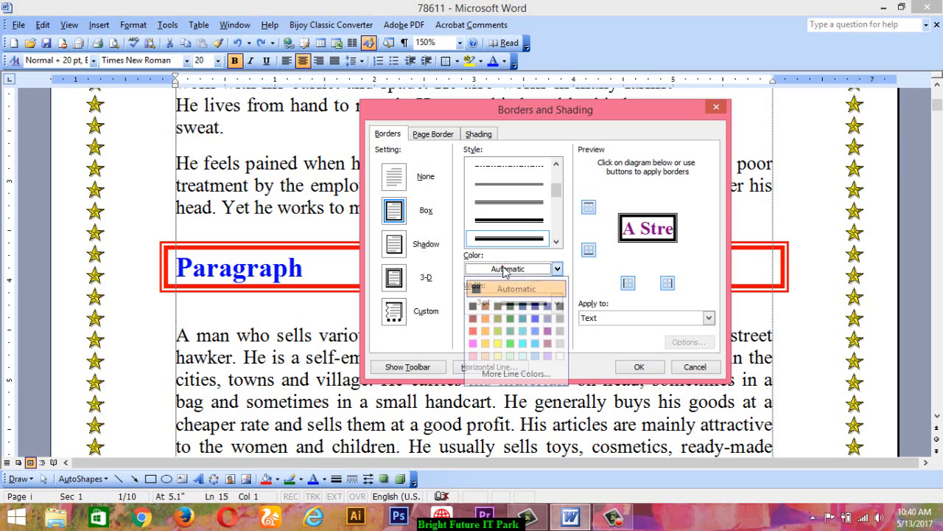
left_click(533, 318)
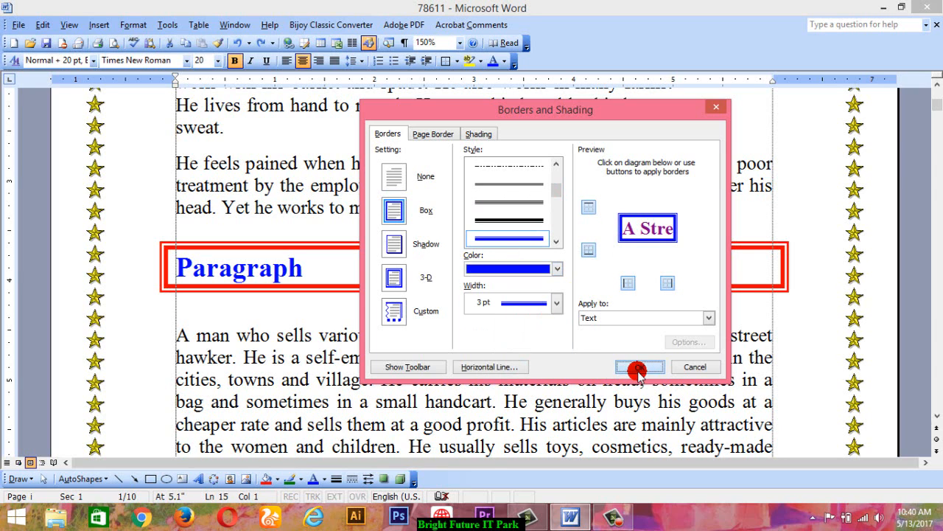
left_click(638, 368)
Examine how the blue border fits around the "A Street Hawker" heading text
left_click(398, 297)
left_click_drag(379, 316, 527, 316)
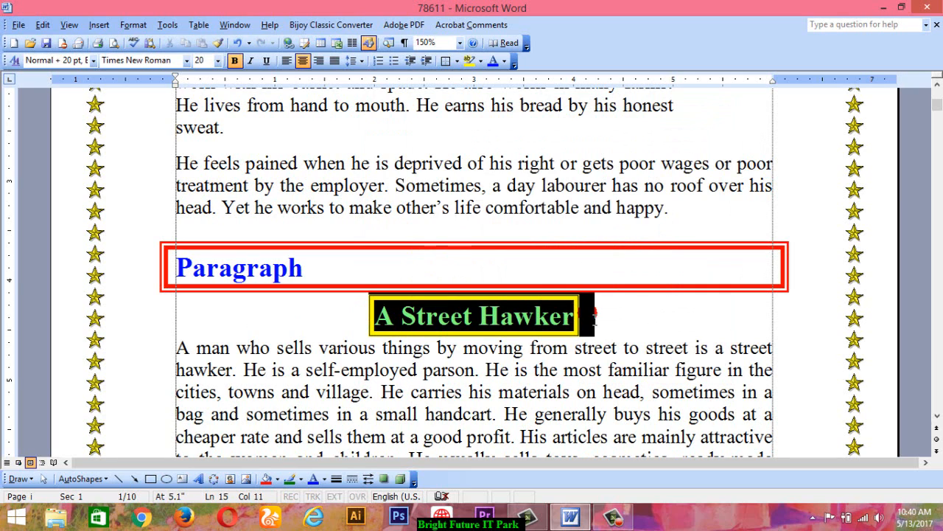
left_click_drag(594, 319, 583, 319)
left_click(549, 317)
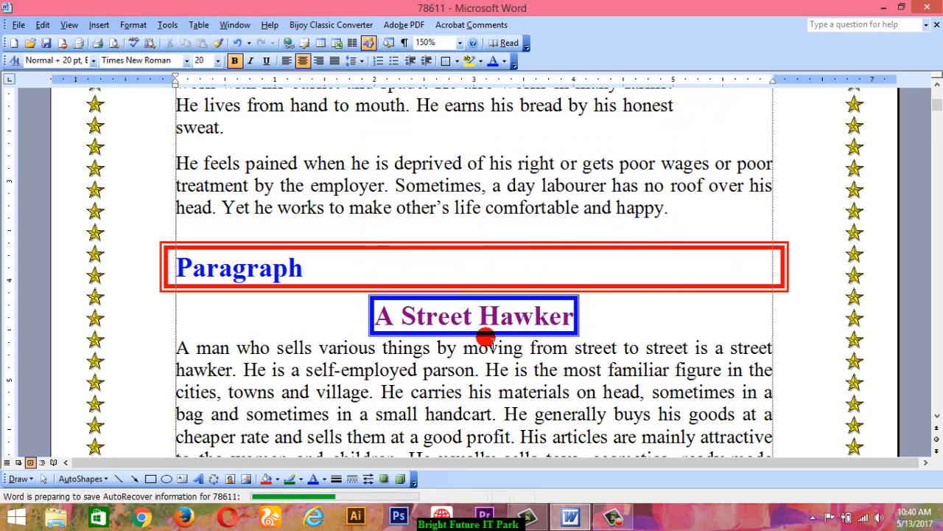
scroll(421, 314, "down", 1)
scroll(420, 316, "up", 1)
scroll(421, 319, "down", 1)
scroll(435, 317, "down", 2)
scroll(428, 280, "up", 3)
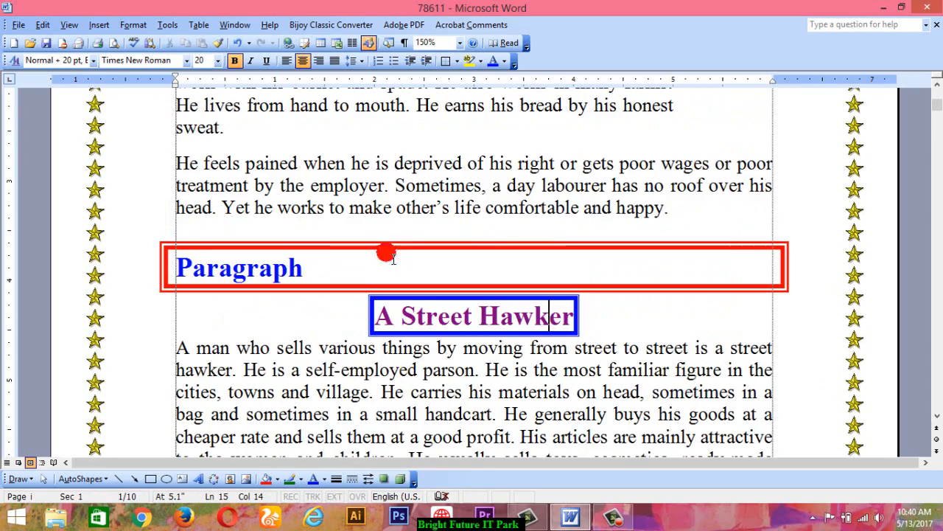
left_click(133, 24)
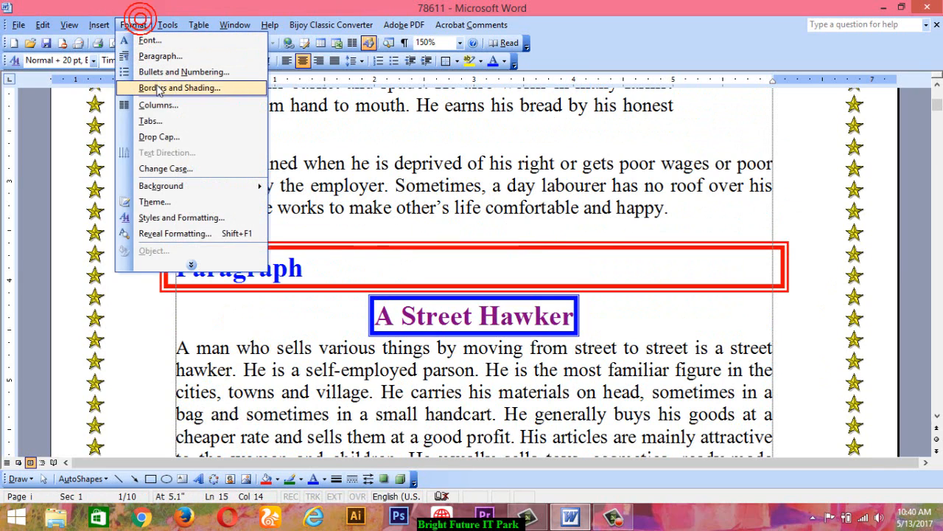
left_click(160, 89)
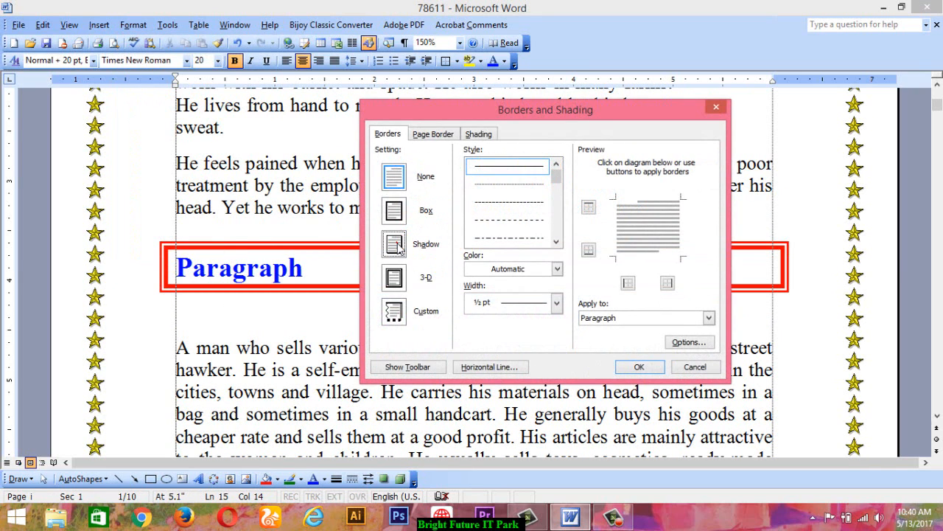
left_click(396, 245)
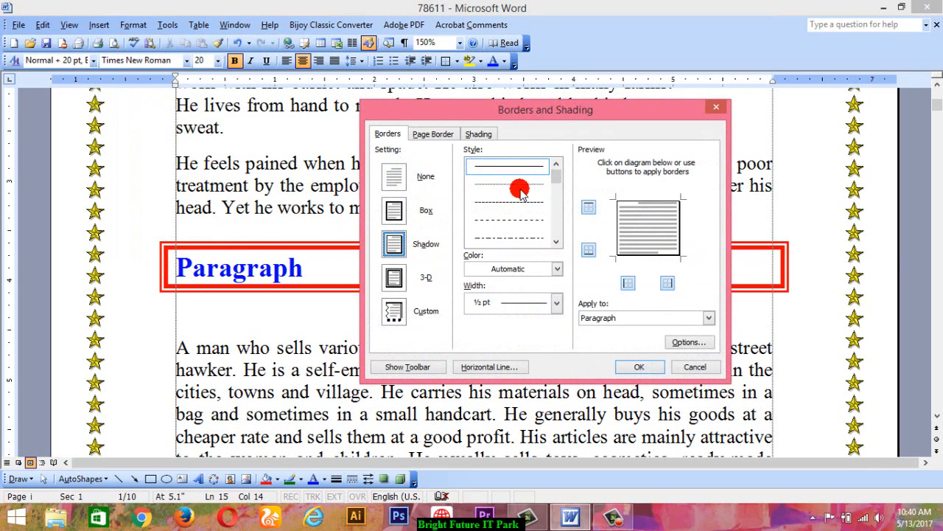
mouse_move(573, 102)
left_mouse_down()
mouse_move(936, 214)
mouse_move(534, 74)
left_mouse_up()
left_click(658, 339)
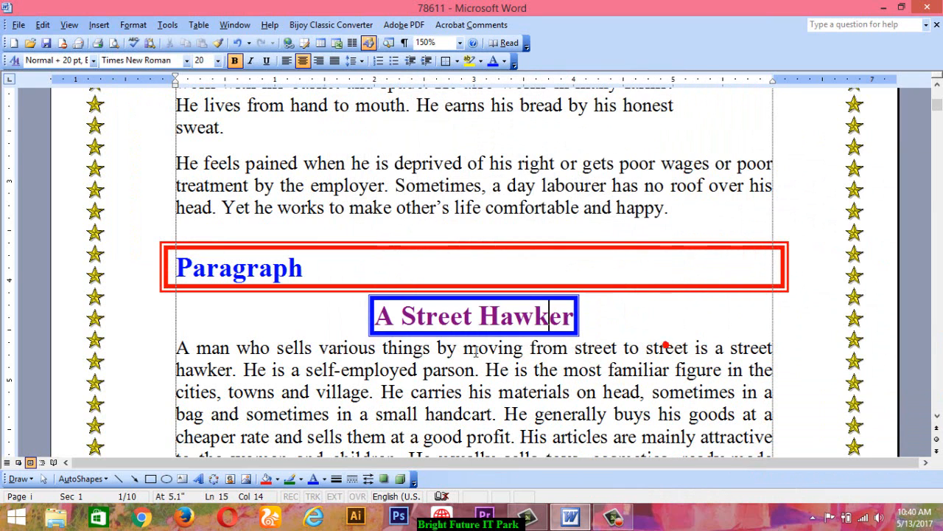
Apply the Shadow border setting to the "A Street Hawker" heading text, and undo it
left_click_drag(371, 317, 582, 322)
left_click(134, 24)
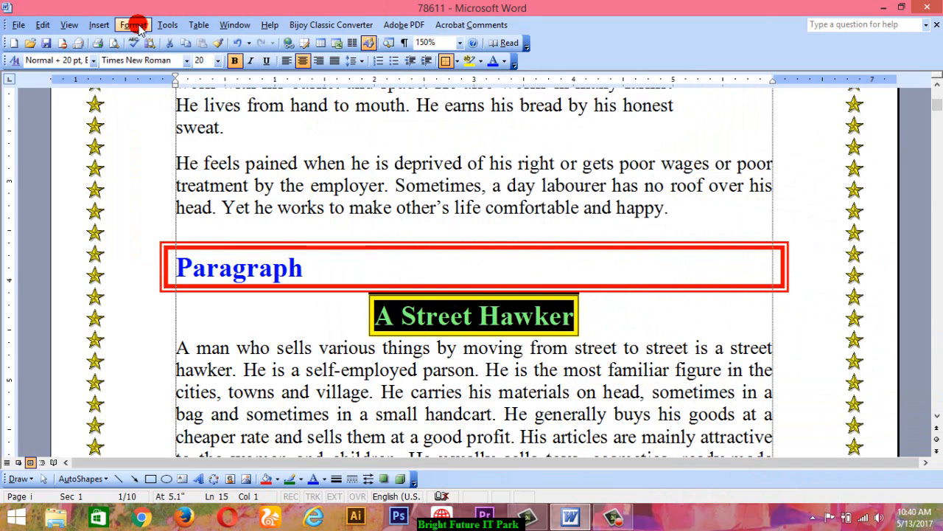
left_click(171, 103)
left_click(355, 214)
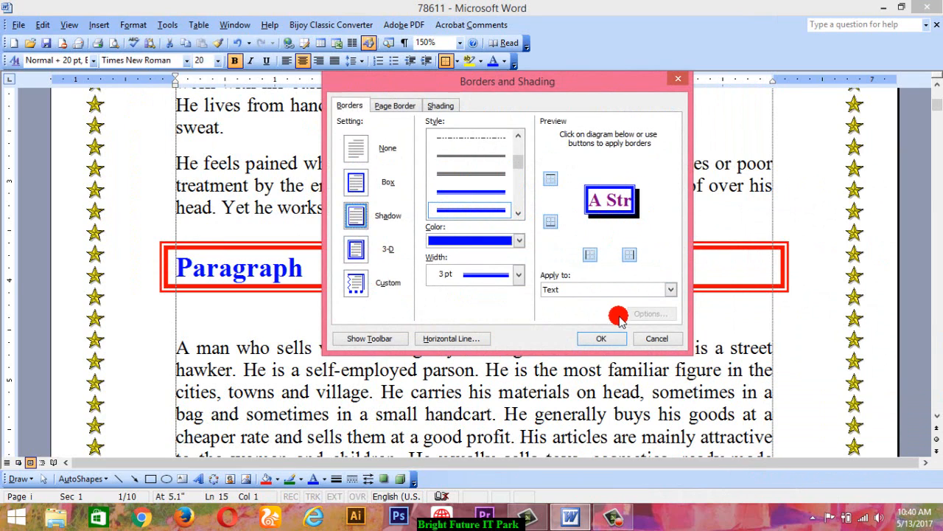
left_click(603, 339)
left_click(579, 360)
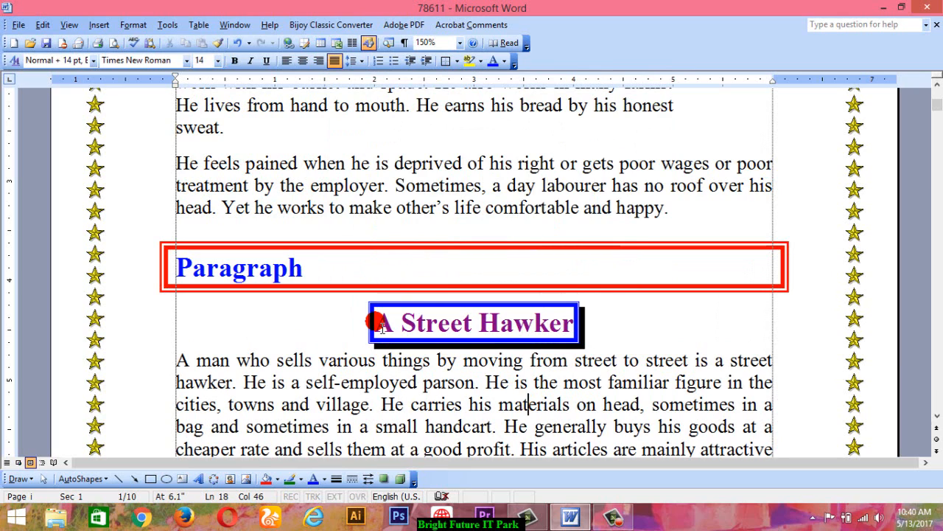
key("ctrl+z")
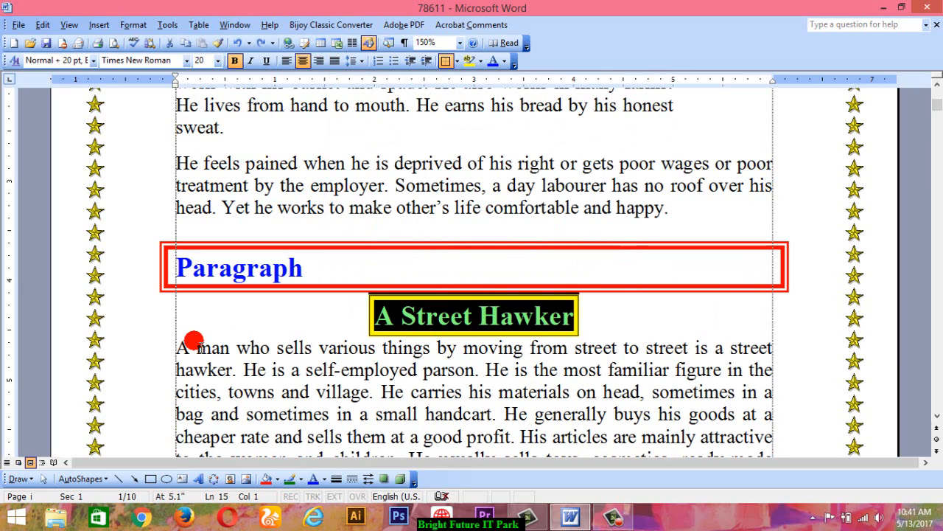
Remove the blue border from the "A Street Hawker" heading text with the None border setting
left_click(136, 25)
left_click(159, 88)
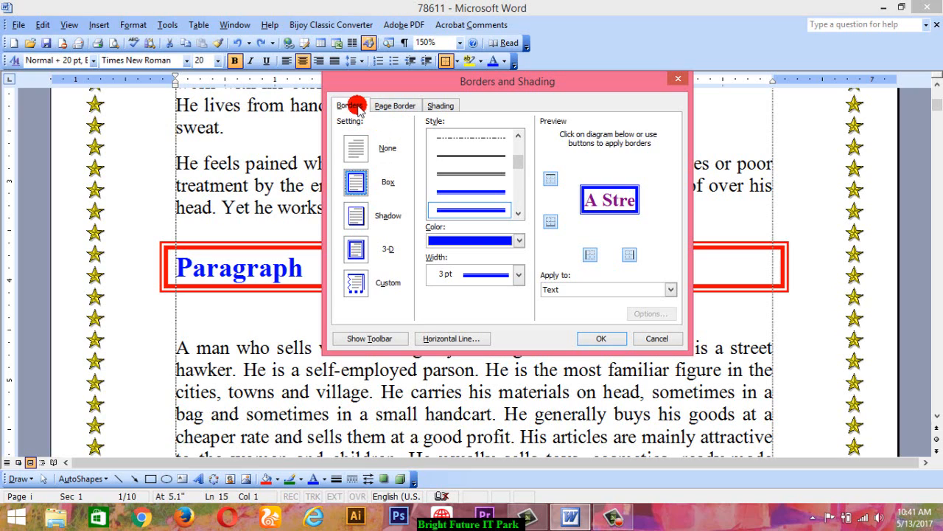
mouse_move(379, 85)
left_mouse_down()
mouse_move(517, 120)
mouse_move(451, 92)
mouse_move(320, 85)
mouse_move(394, 293)
mouse_move(383, 405)
mouse_move(439, 6)
mouse_move(374, 26)
left_mouse_up()
left_click(346, 86)
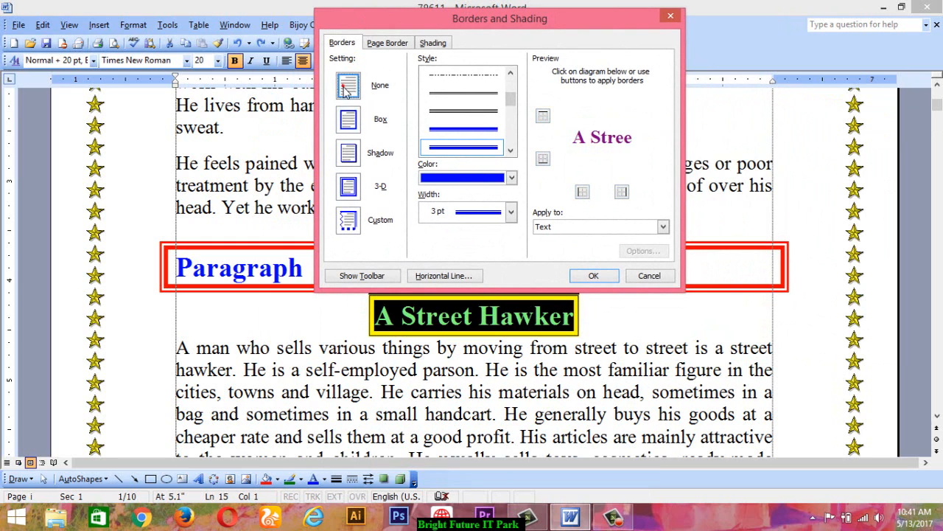
left_click(596, 275)
left_click(551, 311)
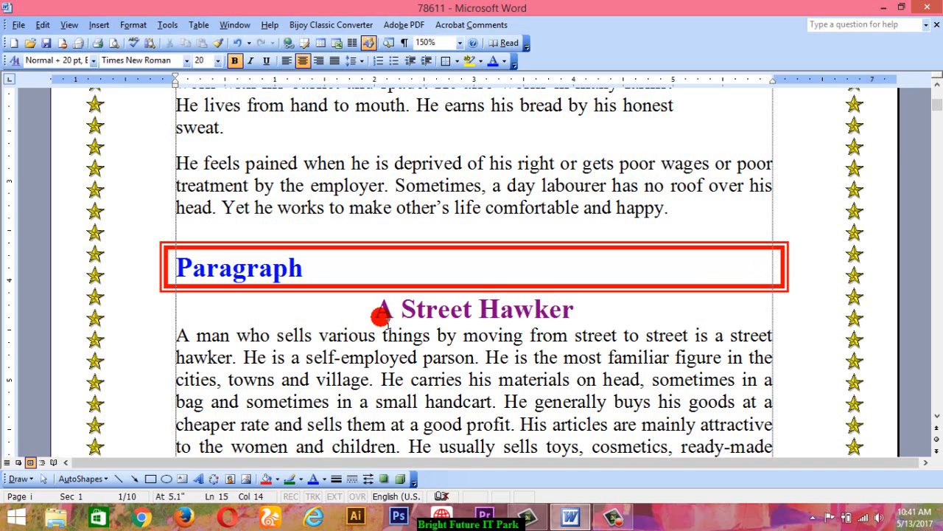
Replace the star page border with a 6 pt blue double-line page border on the whole document
left_click(133, 24)
left_click(178, 87)
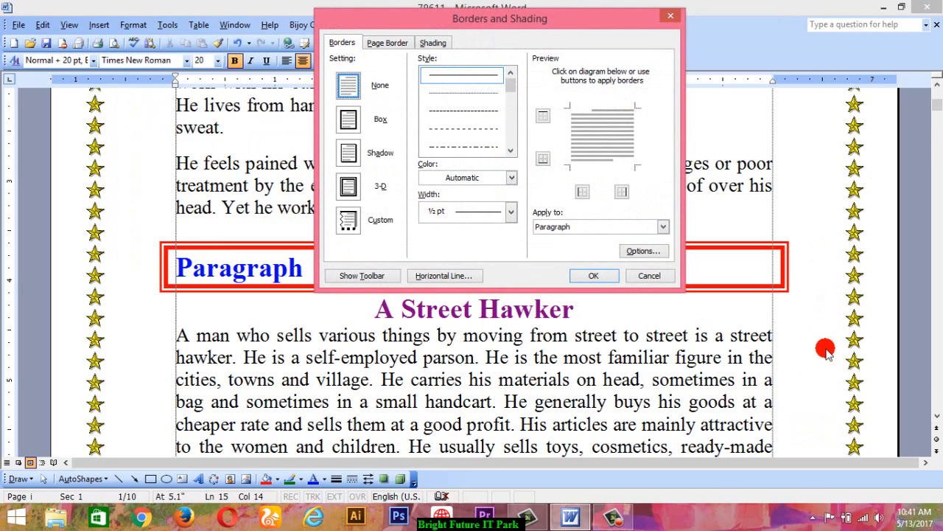
left_click(377, 43)
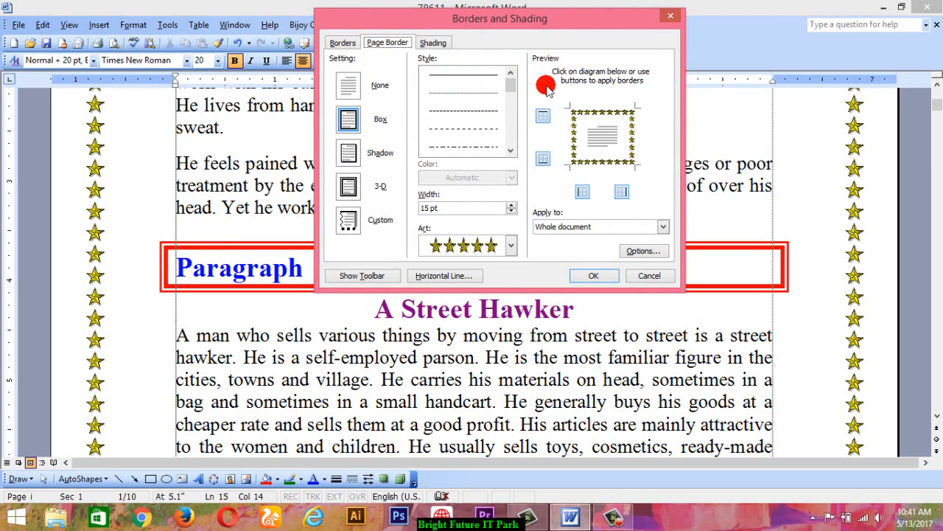
left_click_drag(516, 96, 508, 110)
left_click(451, 95)
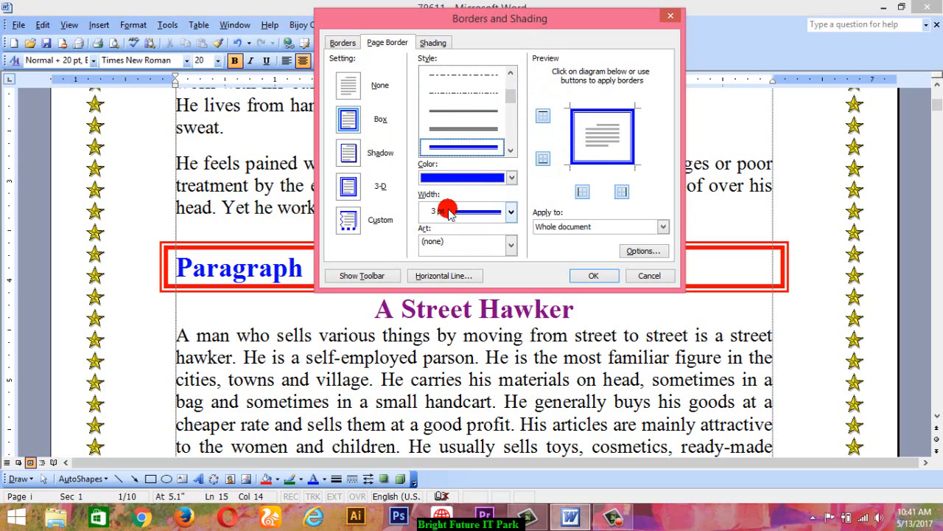
left_click(511, 213)
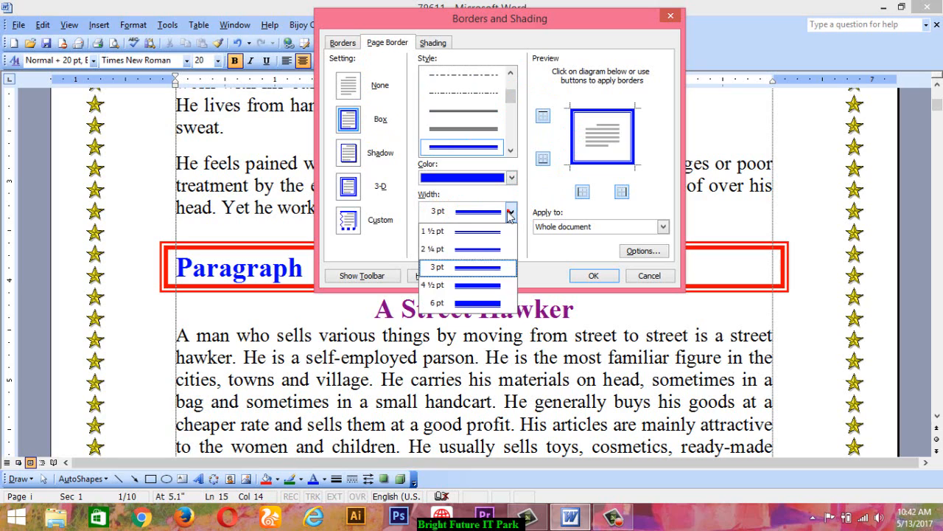
left_click(486, 303)
left_click(579, 129)
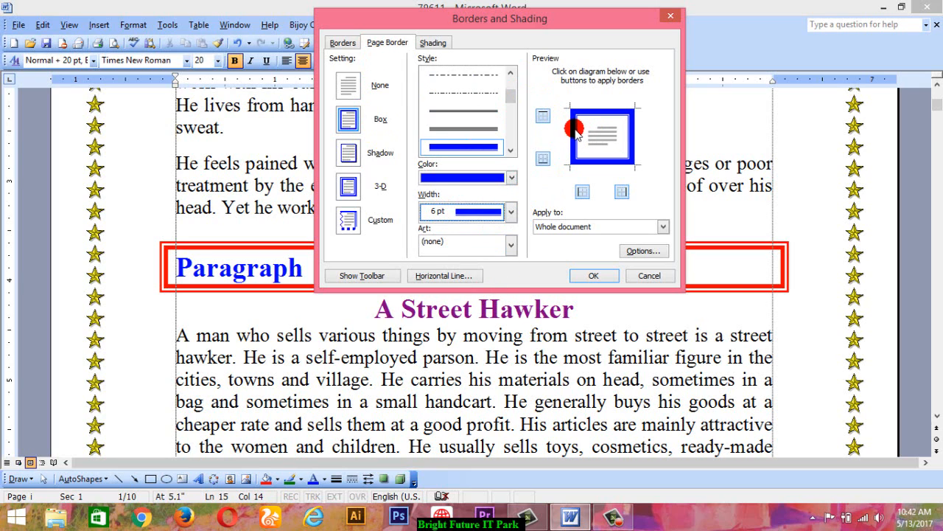
left_click(592, 277)
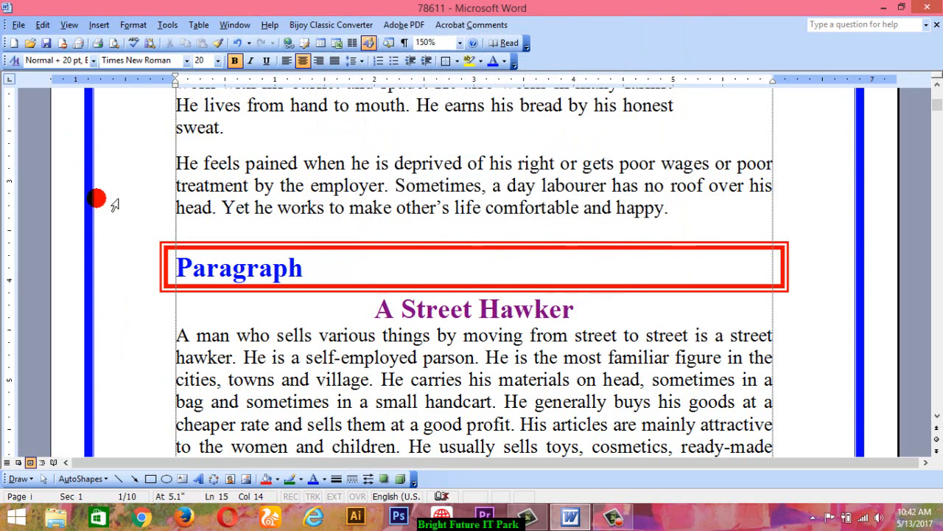
Reopen the page border settings and remove the top edge of the blue page border
scroll(221, 245, "up", 3)
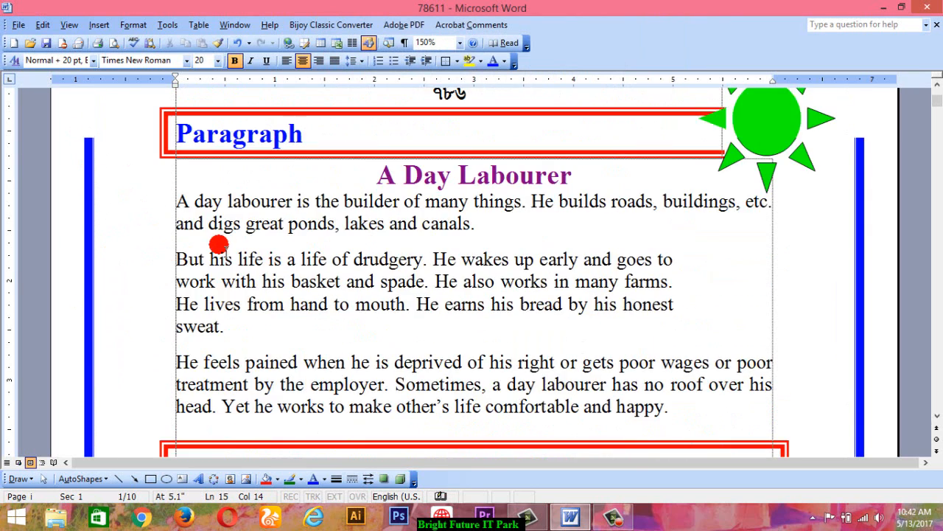
scroll(219, 246, "up", 1)
scroll(219, 246, "down", 3)
scroll(219, 245, "up", 1)
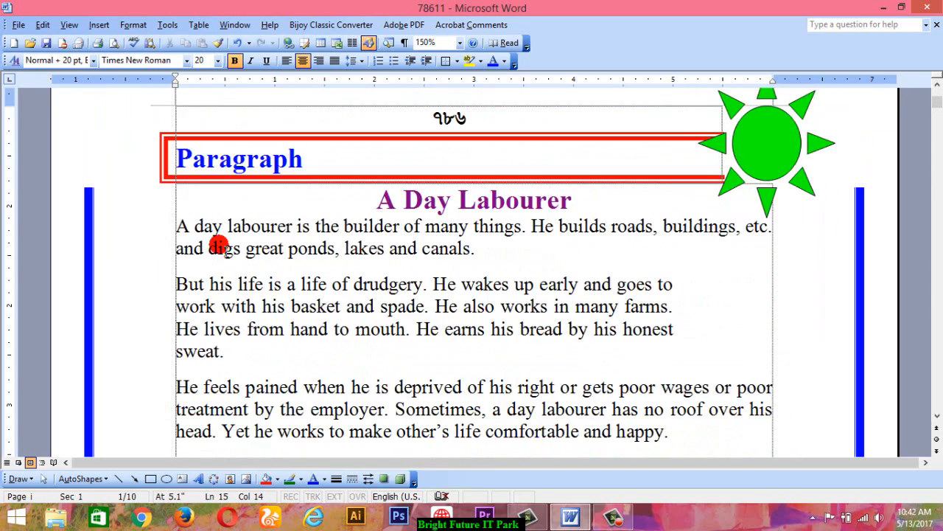
scroll(219, 246, "up", 1)
left_click(133, 24)
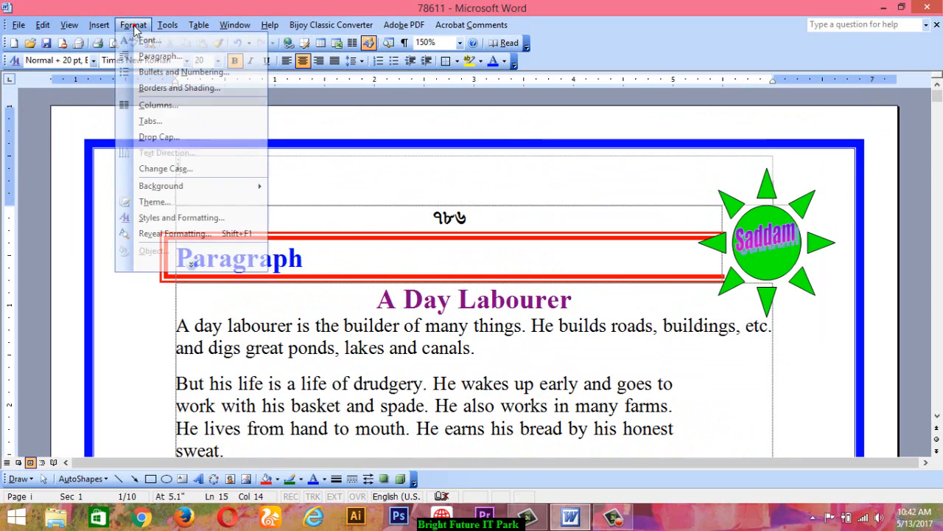
left_click(179, 88)
left_click(522, 187)
left_click(541, 116)
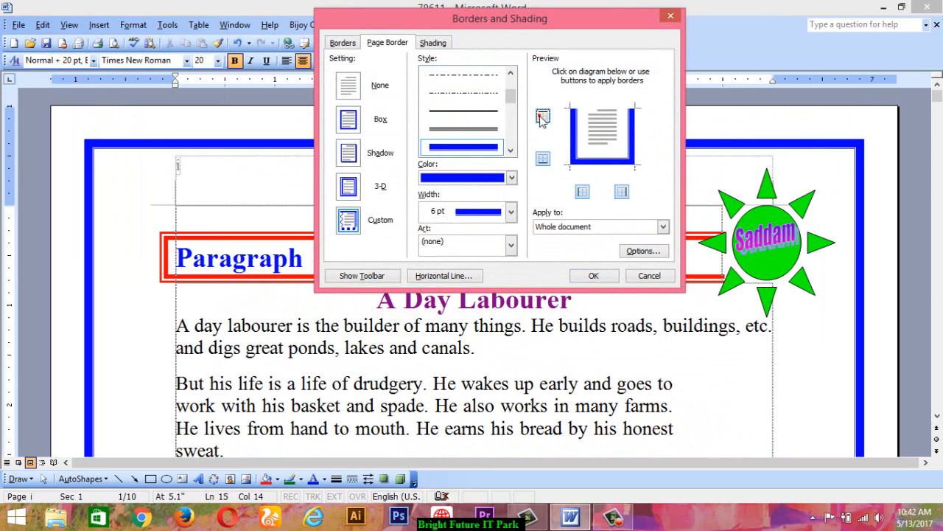
left_click(548, 119)
left_click(591, 118)
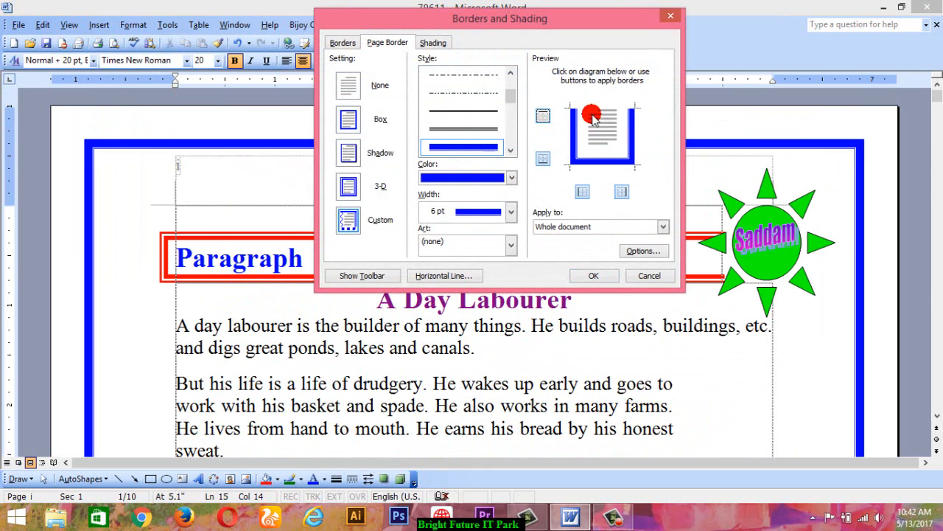